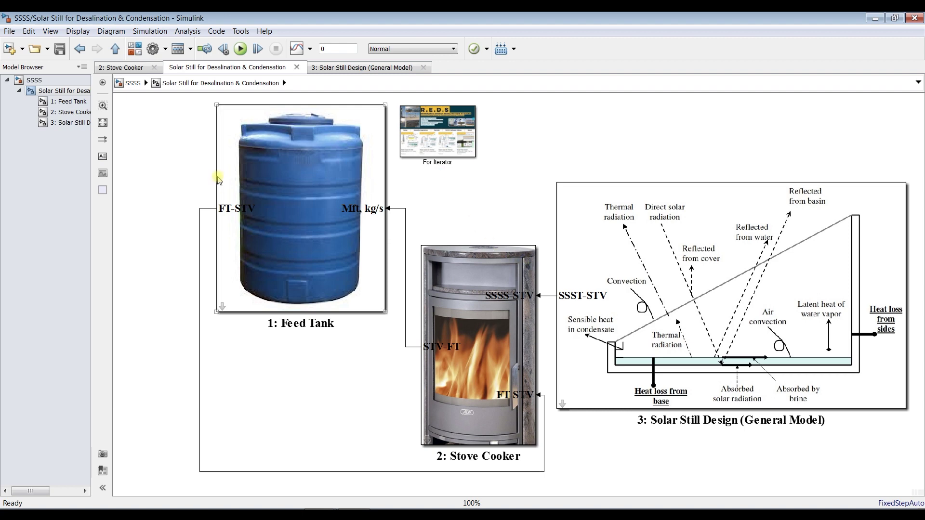
Open the Feed Tank block's parameters and set the feed salinity concentration to 2000
{"action": "left_click", "coordinate": [336, 154]}
{"action": "double_click", "coordinate": [336, 153]}
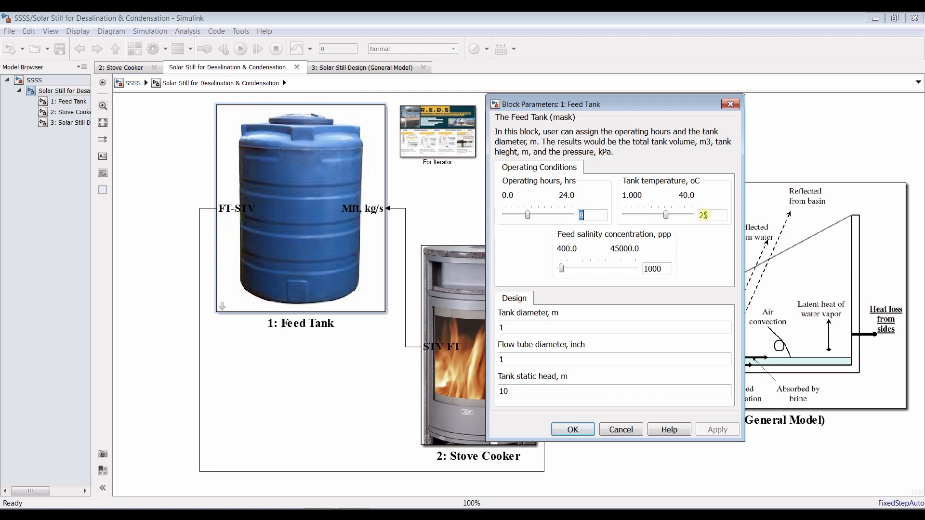
{"action": "double_click", "coordinate": [719, 217]}
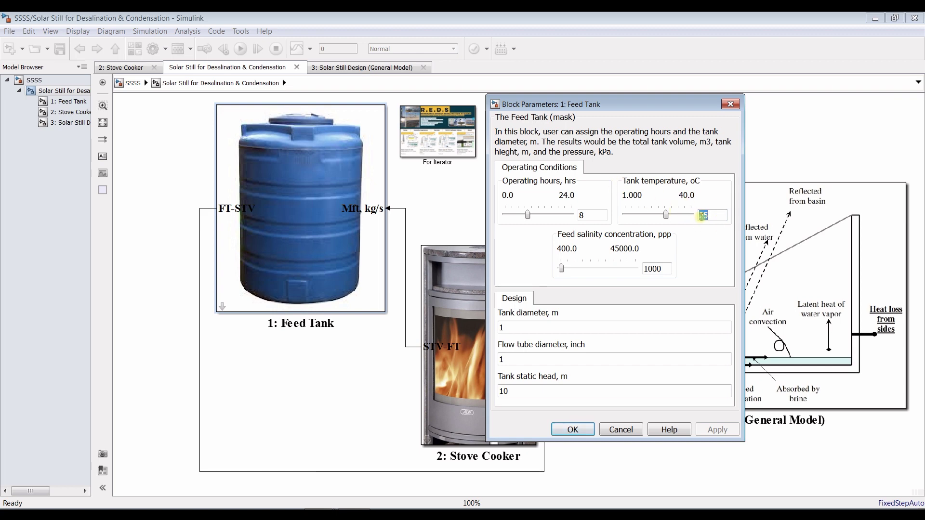
{"action": "left_click", "coordinate": [721, 215]}
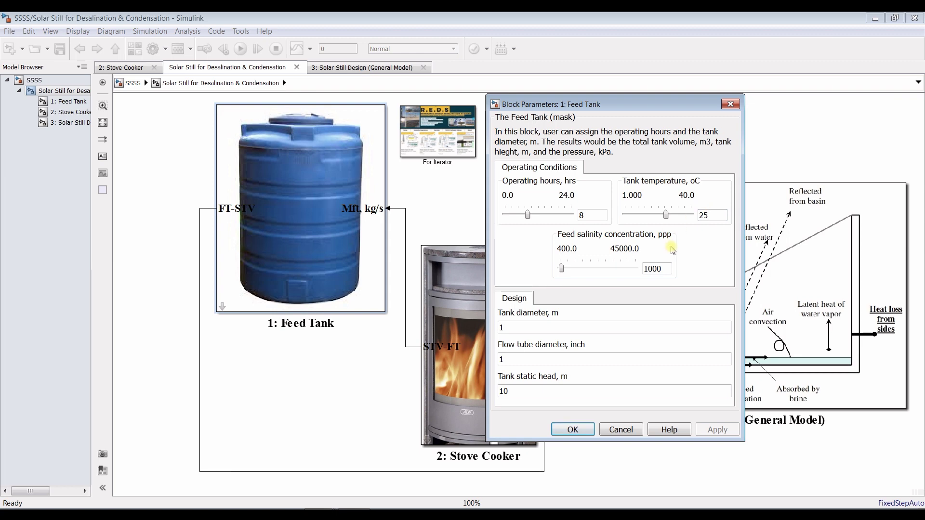
{"action": "double_click", "coordinate": [665, 268]}
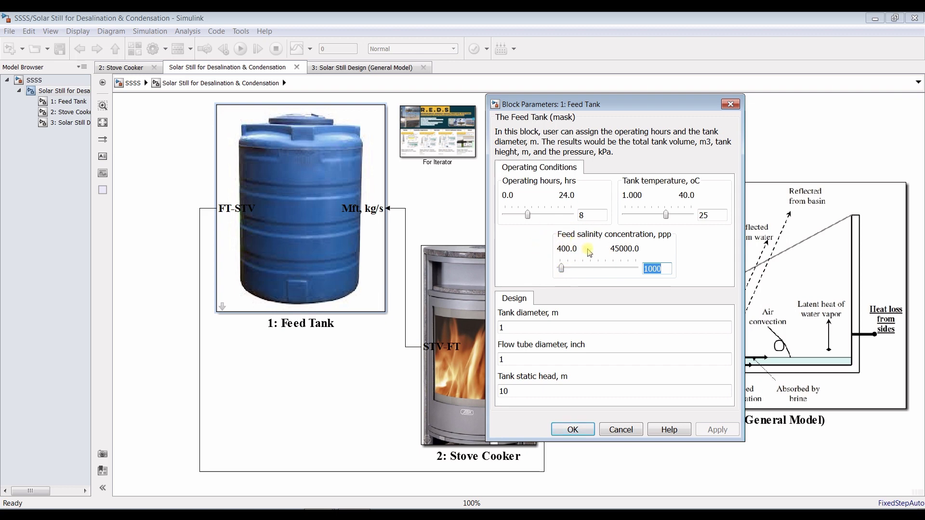
{"action": "left_click", "coordinate": [561, 273]}
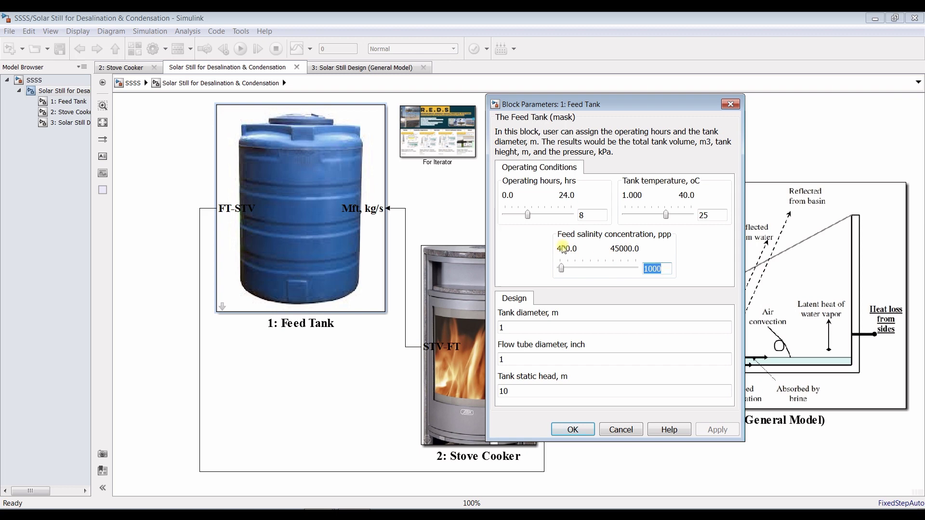
{"action": "left_click", "coordinate": [667, 269]}
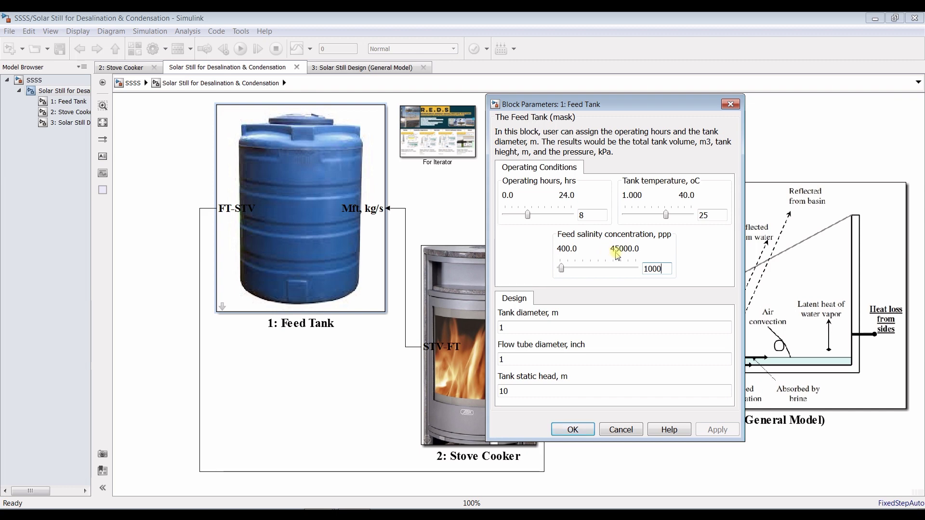
{"action": "double_click", "coordinate": [664, 269]}
{"action": "type", "text": "200"}
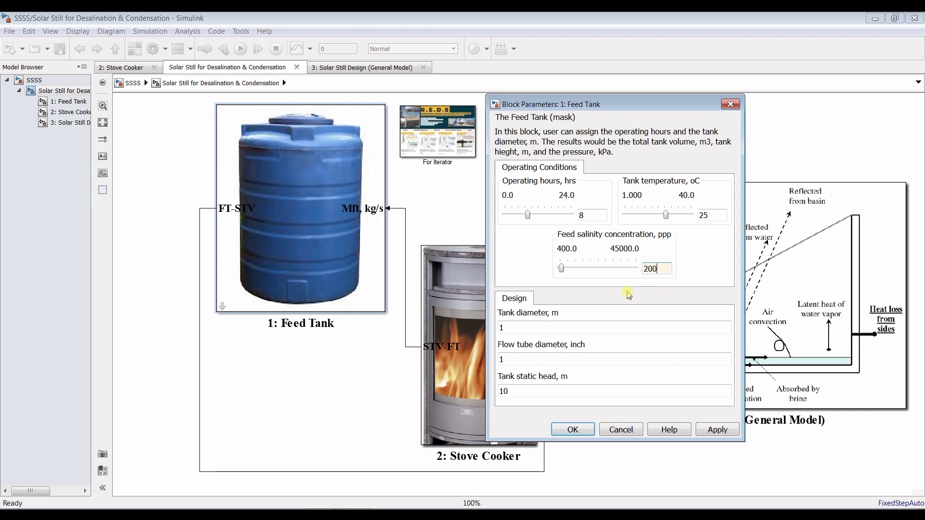
Examine the Feed Tank's design settings for tank diameter and flow tube diameter
{"action": "left_click", "coordinate": [460, 372]}
{"action": "double_click", "coordinate": [502, 328]}
{"action": "left_click", "coordinate": [259, 152]}
{"action": "left_click", "coordinate": [462, 287]}
{"action": "left_click", "coordinate": [519, 283]}
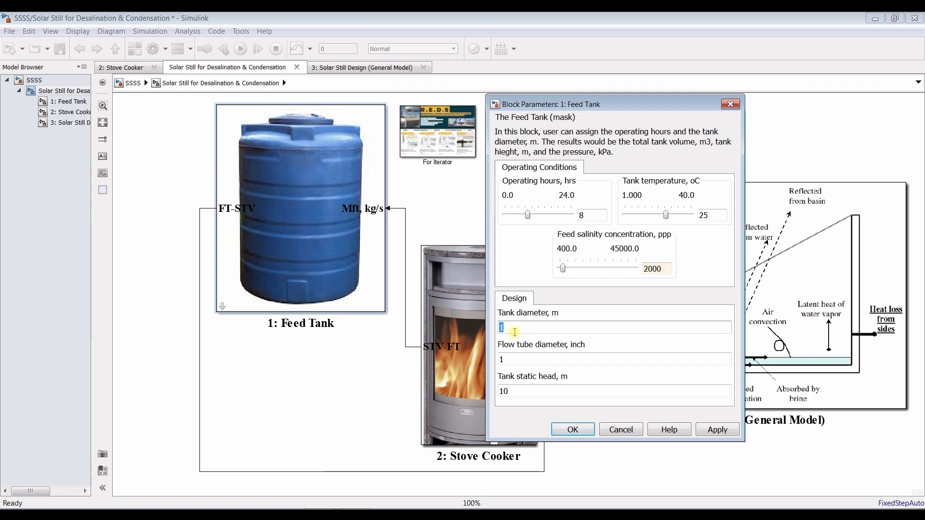
{"action": "key", "text": "Tab"}
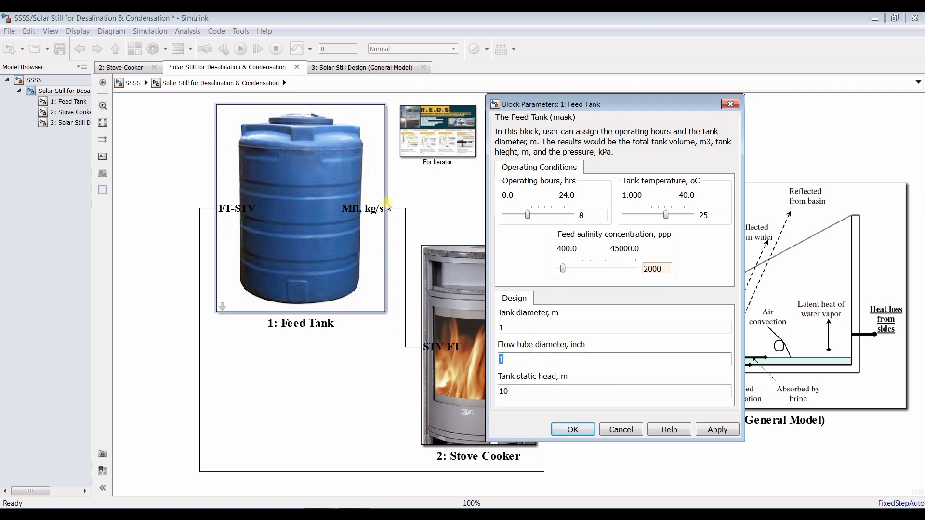
{"action": "left_click", "coordinate": [339, 222]}
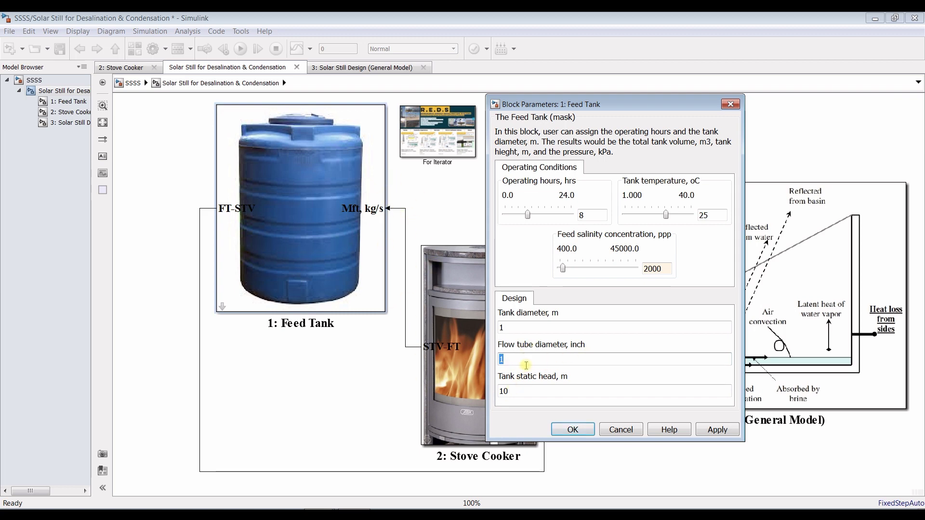
{"action": "left_click", "coordinate": [512, 358]}
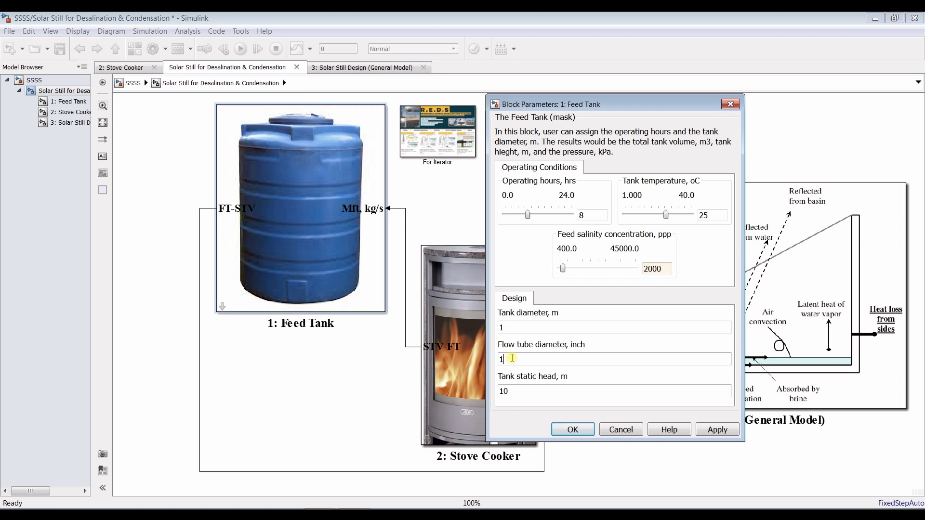
Set the Feed Tank's static head to 3 m, apply the change and close the block parameters
{"action": "double_click", "coordinate": [527, 395]}
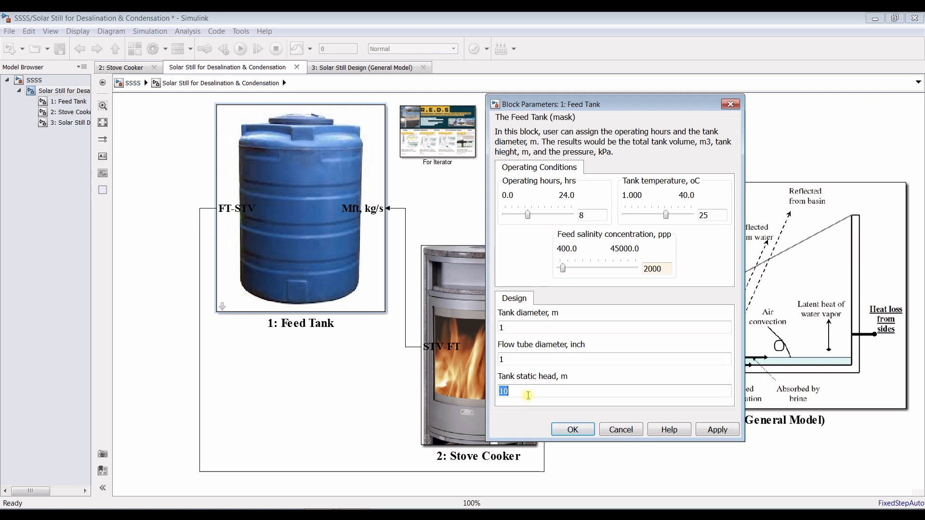
{"action": "type", "text": "3"}
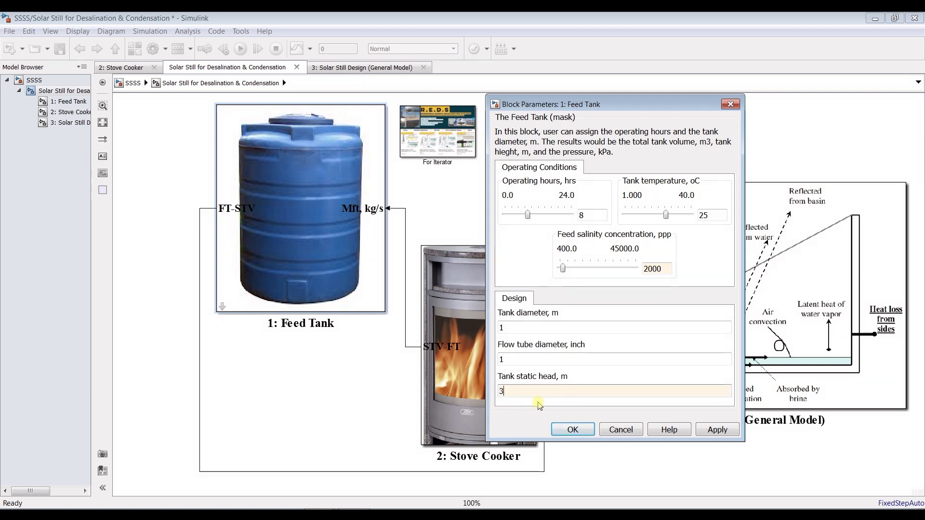
{"action": "left_click", "coordinate": [706, 430]}
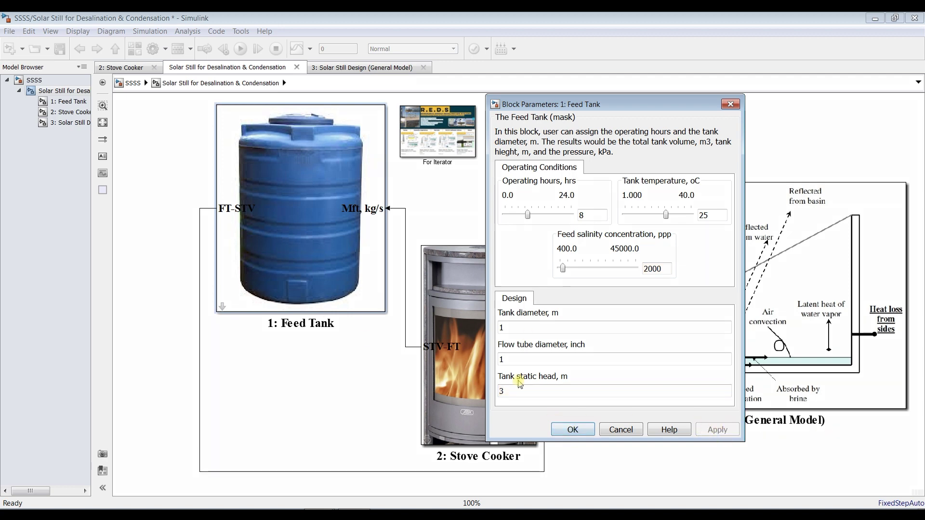
{"action": "left_click", "coordinate": [571, 430]}
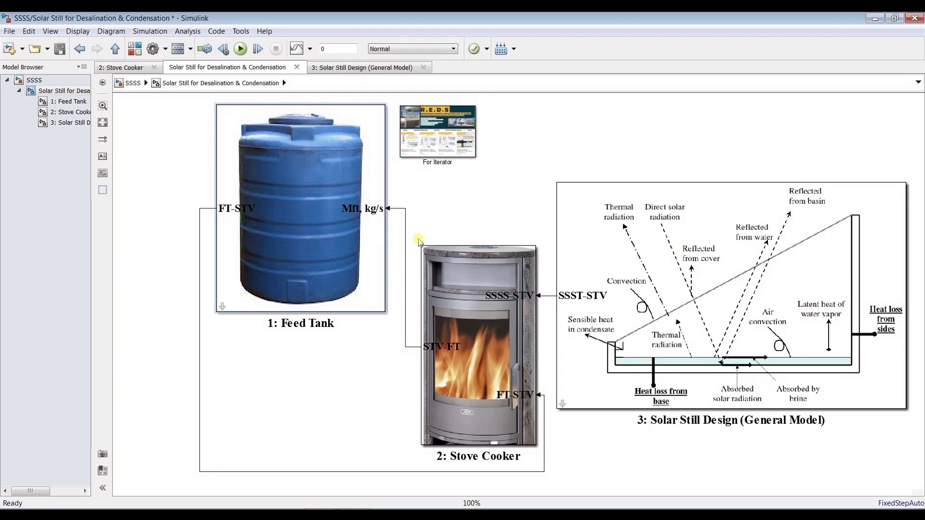
Open the Stove Cooker block's parameters, examine its ambient temperature and stove bulk temperature, and close the dialog
{"action": "left_click", "coordinate": [465, 270]}
{"action": "double_click", "coordinate": [465, 271]}
{"action": "left_click_drag", "start_coordinate": [415, 263], "coordinate": [245, 105]}
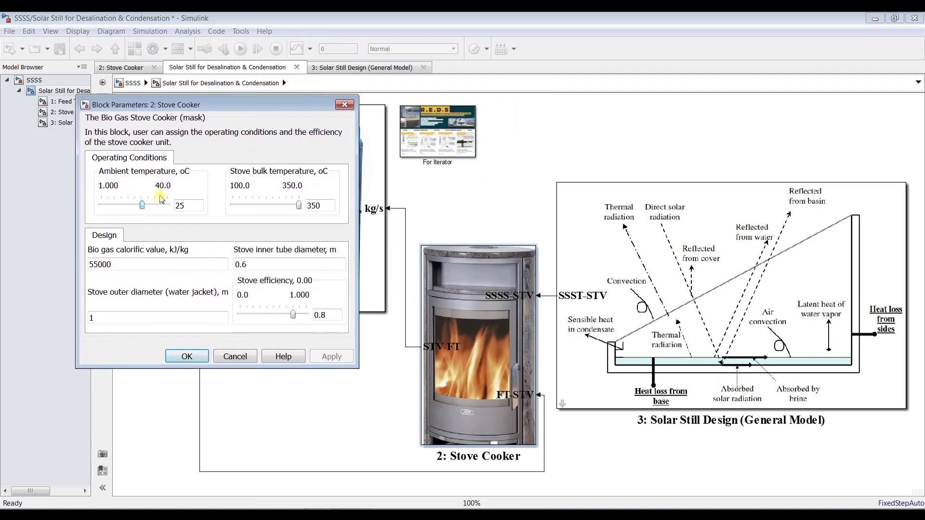
{"action": "double_click", "coordinate": [181, 204]}
{"action": "left_click", "coordinate": [457, 143]}
{"action": "left_click", "coordinate": [392, 275]}
{"action": "left_click", "coordinate": [195, 206]}
{"action": "double_click", "coordinate": [332, 202]}
{"action": "left_click", "coordinate": [329, 203]}
{"action": "left_click", "coordinate": [186, 356]}
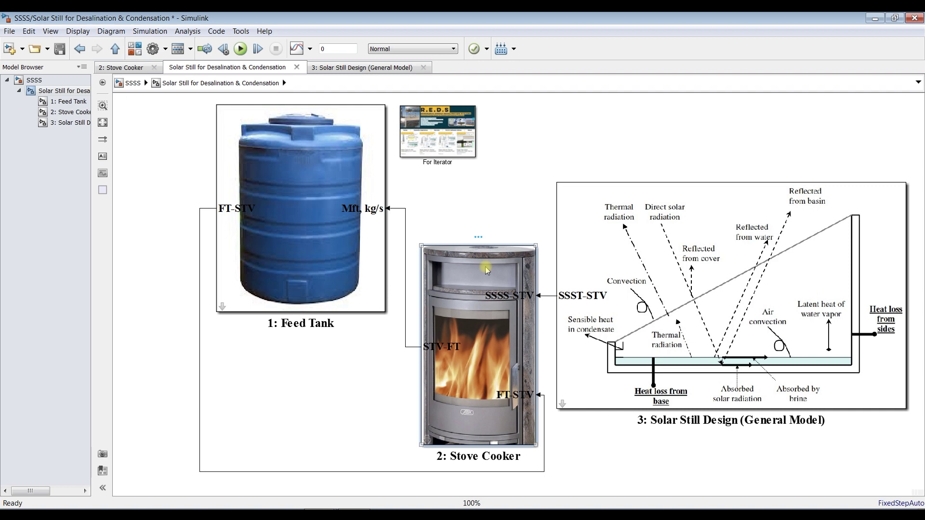
Open the Stove Cooker block's mask editor, maximize it and select the stove bulk temperature parameter in the mask dialog definition
{"action": "right_click", "coordinate": [510, 277]}
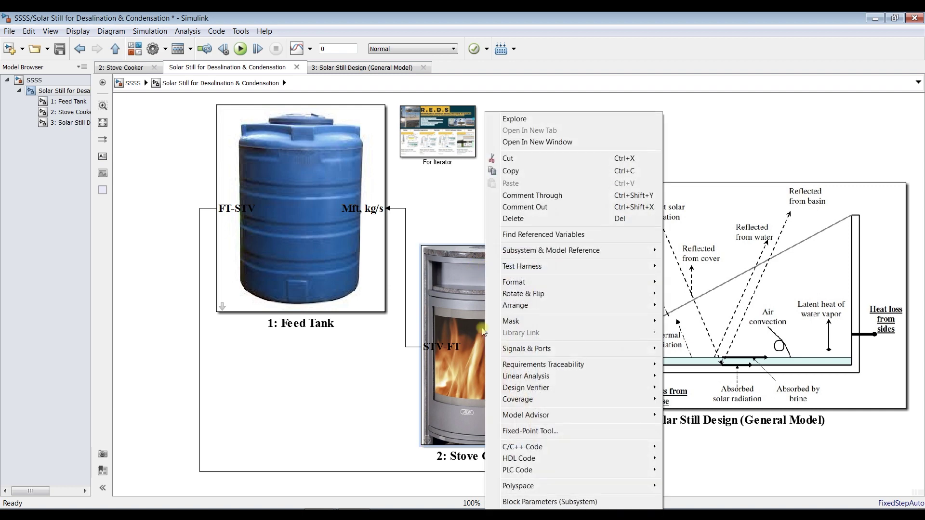
{"action": "mouse_move", "coordinate": [512, 321]}
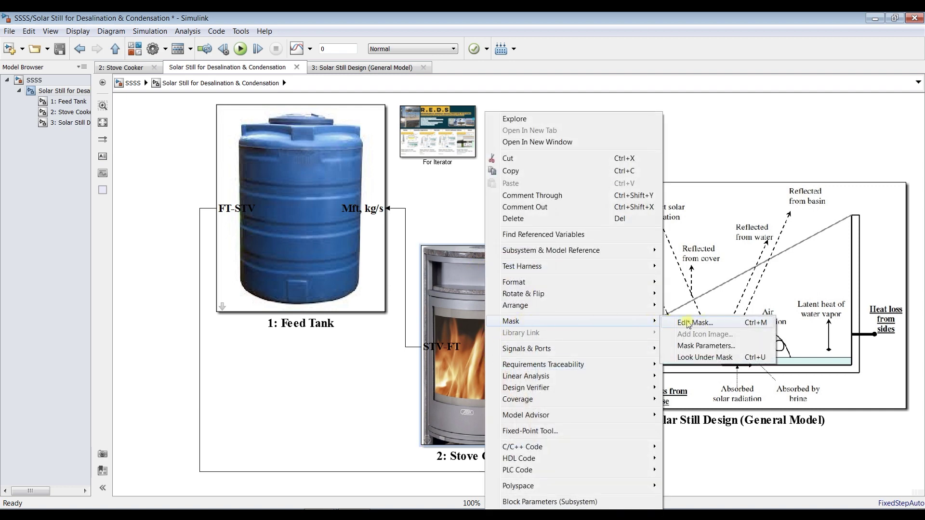
{"action": "left_click", "coordinate": [686, 346]}
{"action": "left_click", "coordinate": [515, 271]}
{"action": "right_click", "coordinate": [513, 272]}
{"action": "mouse_move", "coordinate": [629, 326]}
{"action": "left_click", "coordinate": [697, 321]}
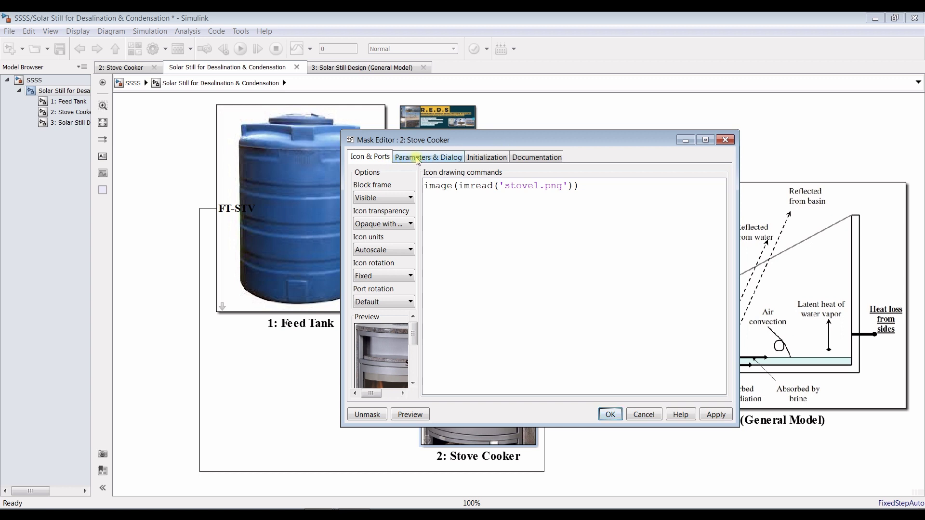
{"action": "left_click", "coordinate": [417, 159]}
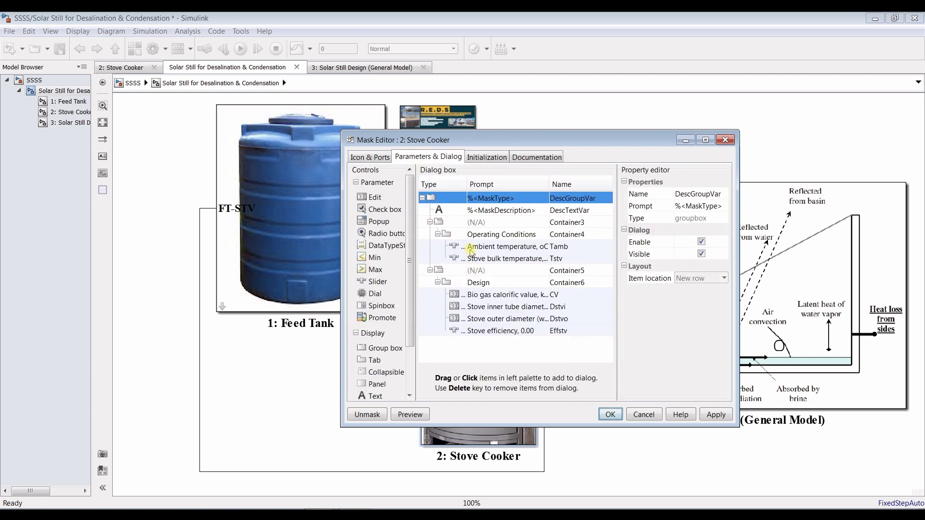
{"action": "left_click", "coordinate": [453, 259]}
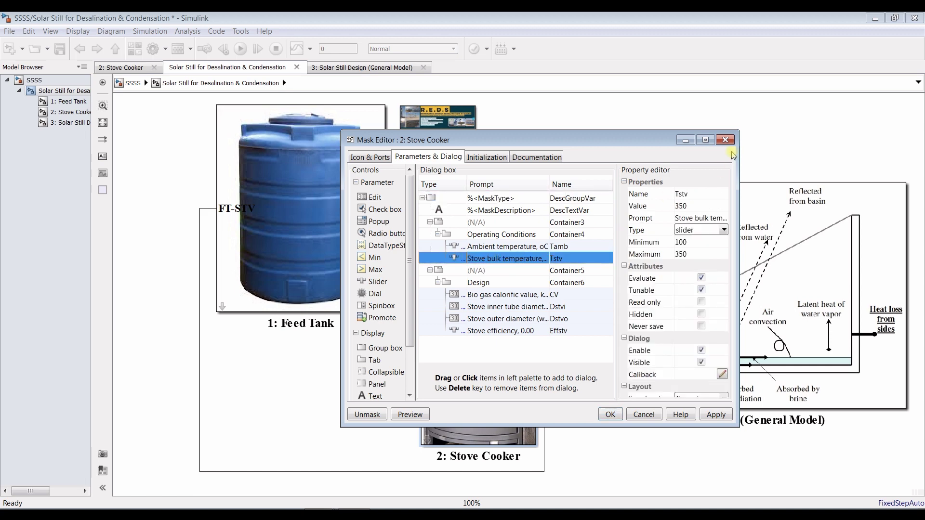
{"action": "left_click", "coordinate": [705, 139]}
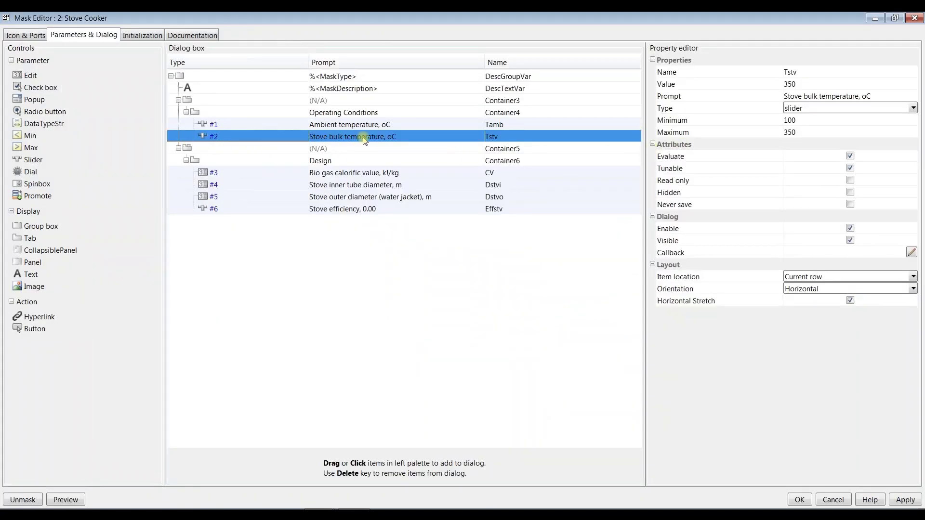
Examine the minimum and maximum limits of the stove bulk temperature slider and close the mask editor
{"action": "left_click", "coordinate": [797, 132]}
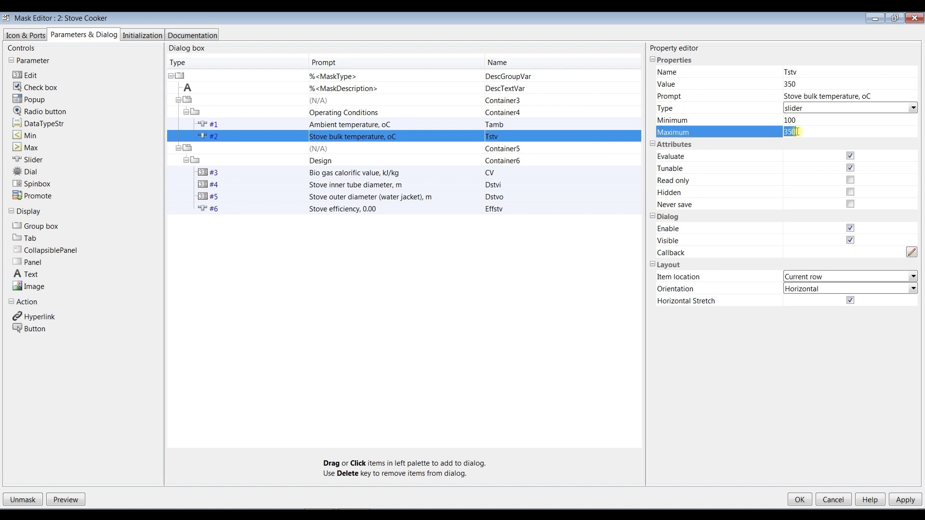
{"action": "left_click", "coordinate": [797, 120]}
{"action": "left_click", "coordinate": [798, 132]}
{"action": "left_click", "coordinate": [798, 120]}
{"action": "left_click", "coordinate": [799, 133]}
{"action": "left_click", "coordinate": [798, 120]}
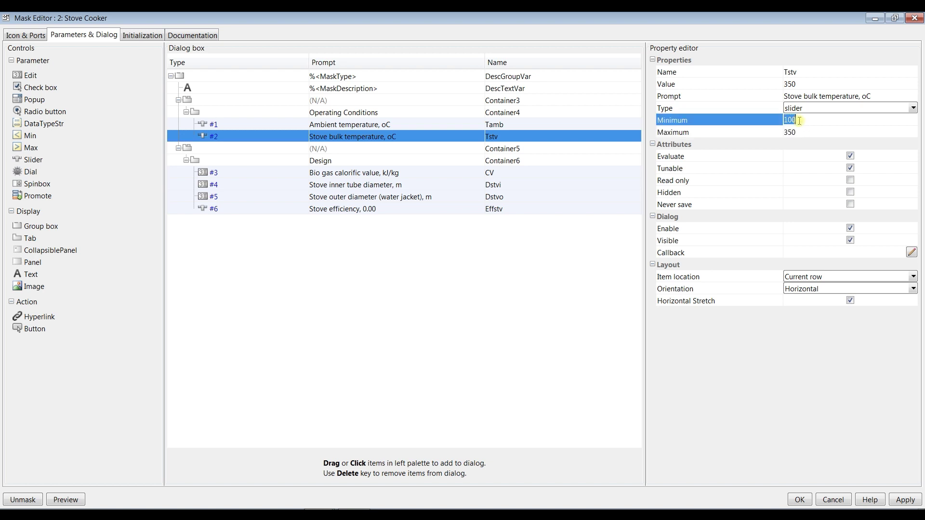
{"action": "left_click", "coordinate": [799, 129]}
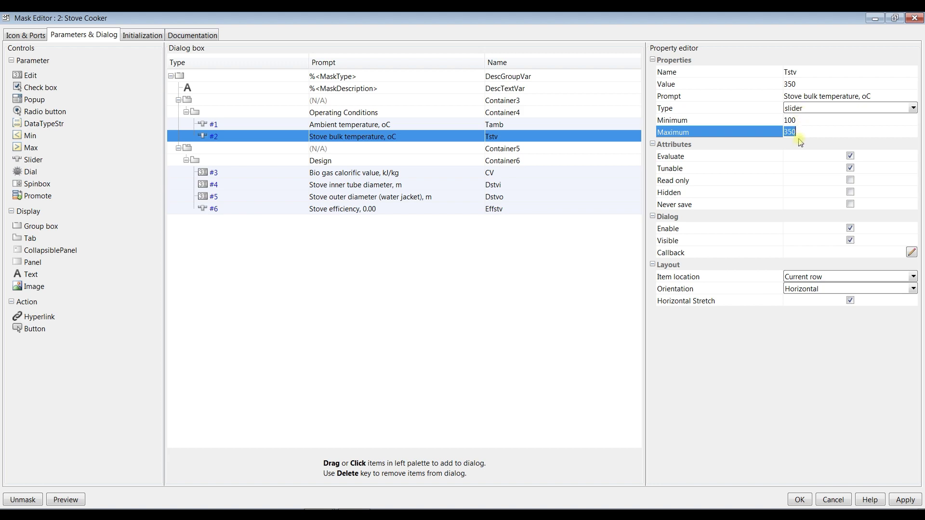
{"action": "left_click", "coordinate": [800, 500]}
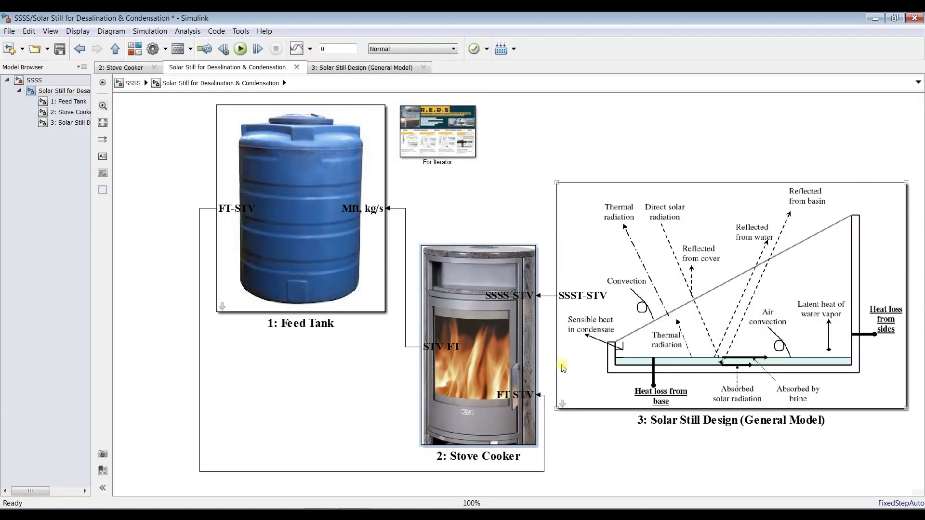
Reopen the Stove Cooker block's parameters, examine the bio gas calorific value and inner tube diameter, and close the dialog
{"action": "left_click", "coordinate": [496, 283]}
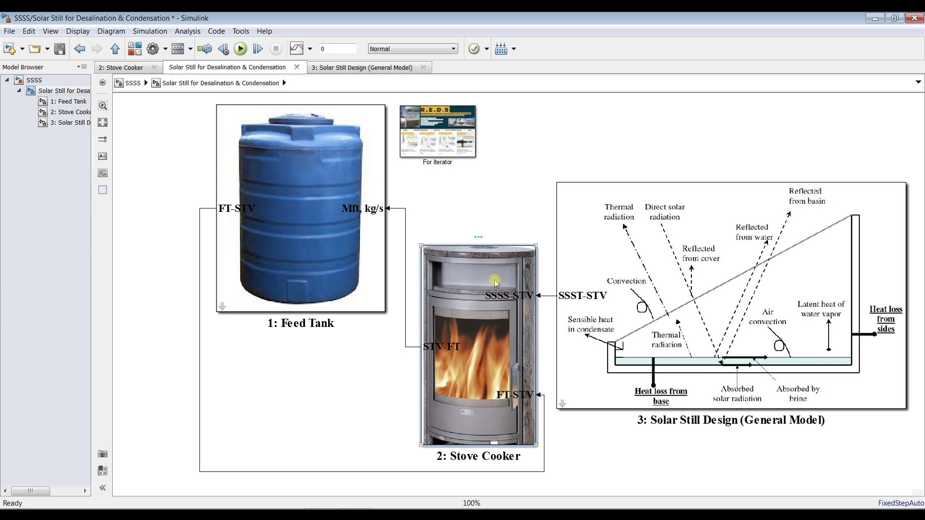
{"action": "double_click", "coordinate": [496, 284]}
{"action": "left_click_drag", "start_coordinate": [426, 268], "coordinate": [364, 102]}
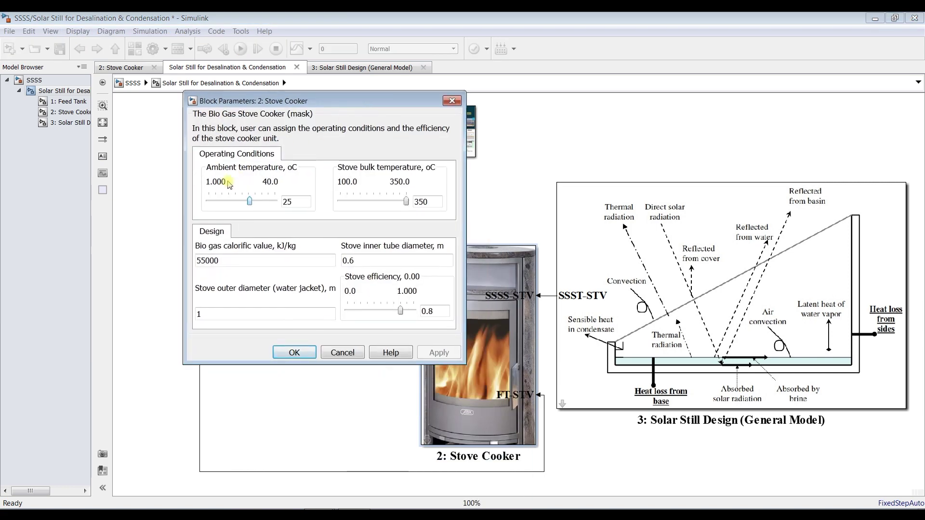
{"action": "double_click", "coordinate": [228, 261]}
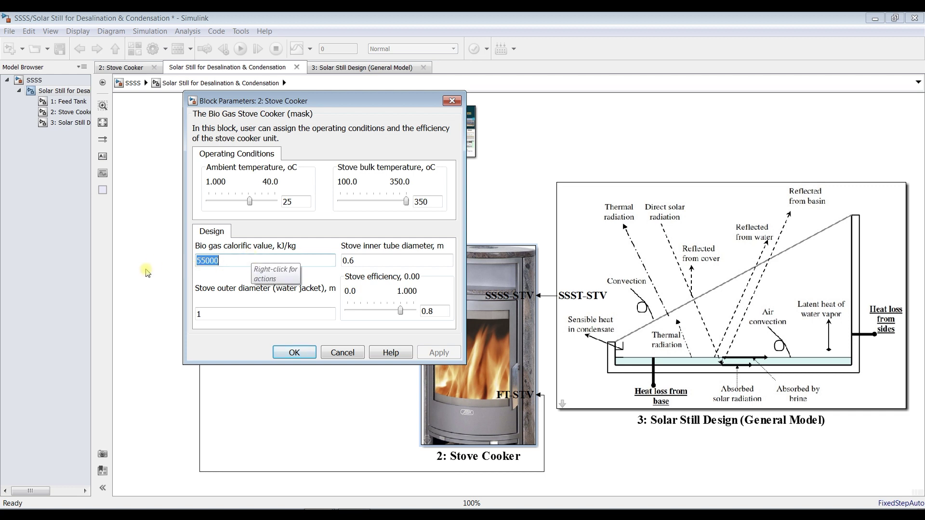
{"action": "double_click", "coordinate": [354, 262]}
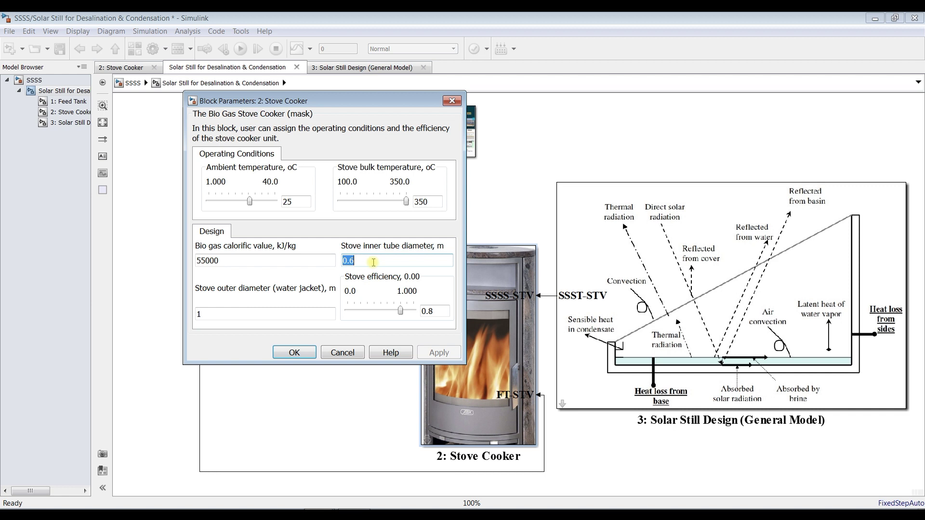
{"action": "left_click", "coordinate": [452, 101]}
Return to the Solar Still for Desalination & Condensation subsystem and set the Stove Cooker's inner tube diameter to 0.5 m
{"action": "left_click", "coordinate": [34, 79]}
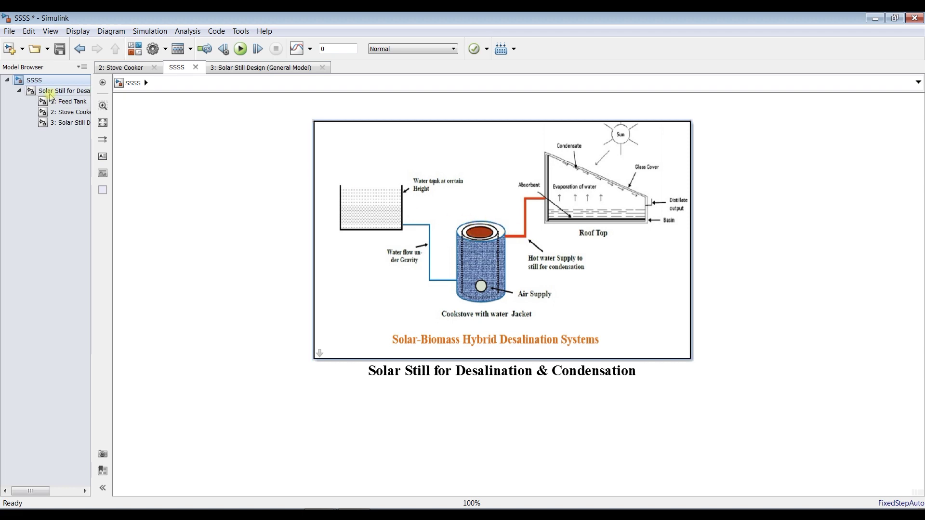
{"action": "left_click", "coordinate": [53, 91]}
{"action": "double_click", "coordinate": [475, 294]}
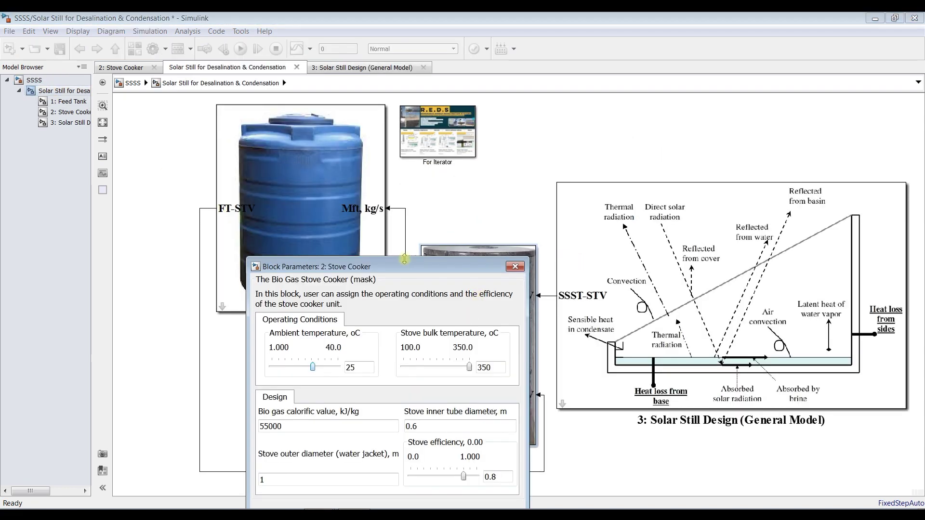
{"action": "left_click_drag", "start_coordinate": [405, 264], "coordinate": [324, 145]}
{"action": "double_click", "coordinate": [341, 306]}
{"action": "type", "text": "5"}
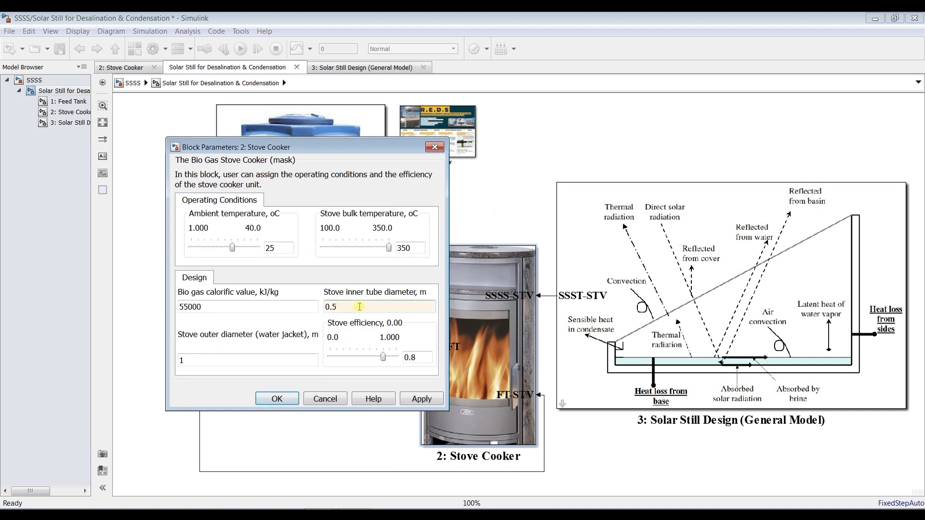
Set the Stove Cooker's outer diameter (water jacket) to 0.6 m, apply the parameters and close the dialog
{"action": "double_click", "coordinate": [201, 360]}
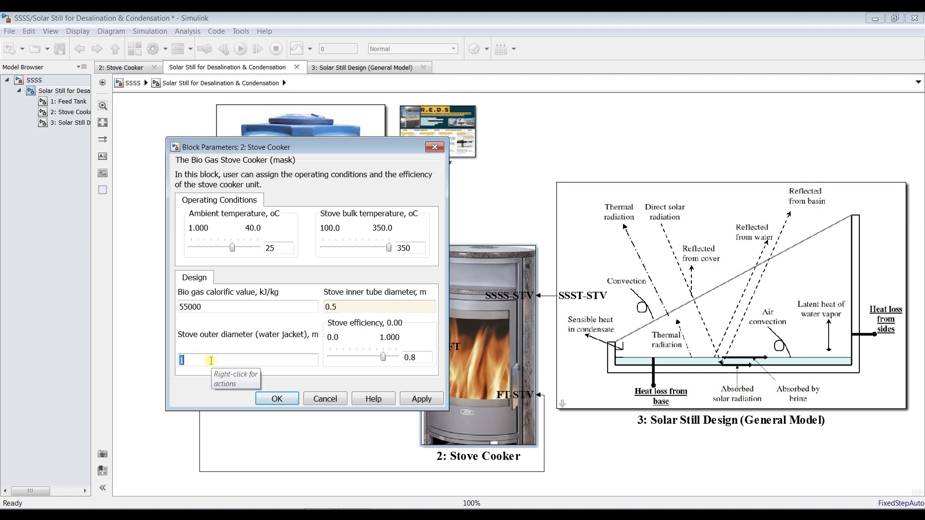
{"action": "type", "text": "0.6"}
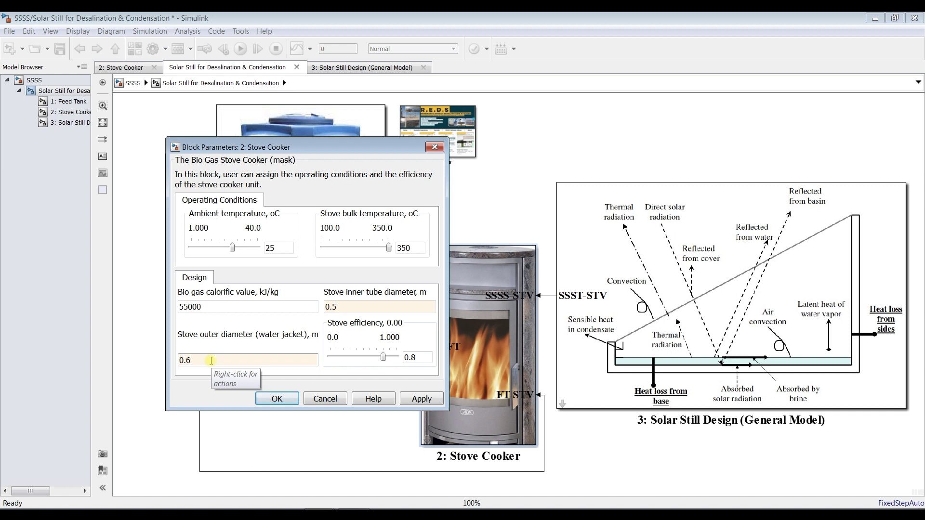
{"action": "double_click", "coordinate": [410, 356]}
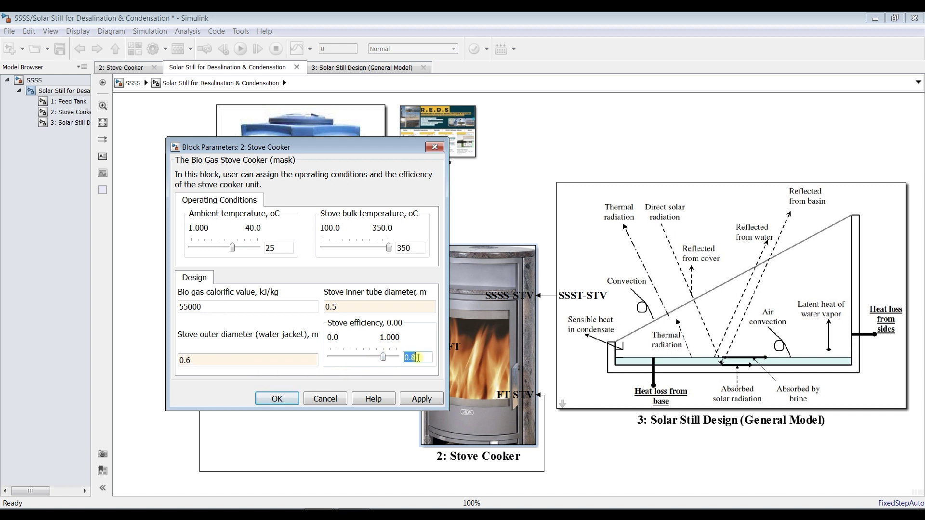
{"action": "left_click", "coordinate": [418, 358]}
{"action": "left_click", "coordinate": [421, 400]}
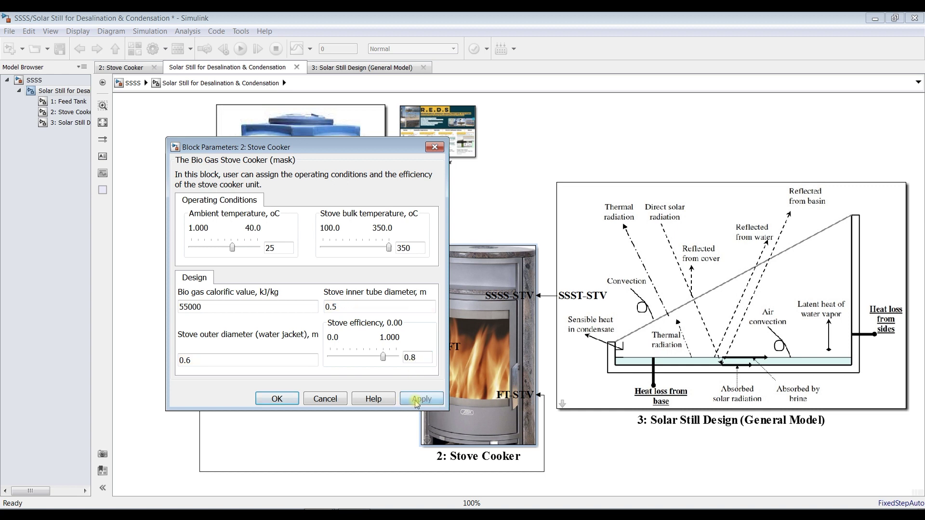
{"action": "left_click", "coordinate": [277, 399]}
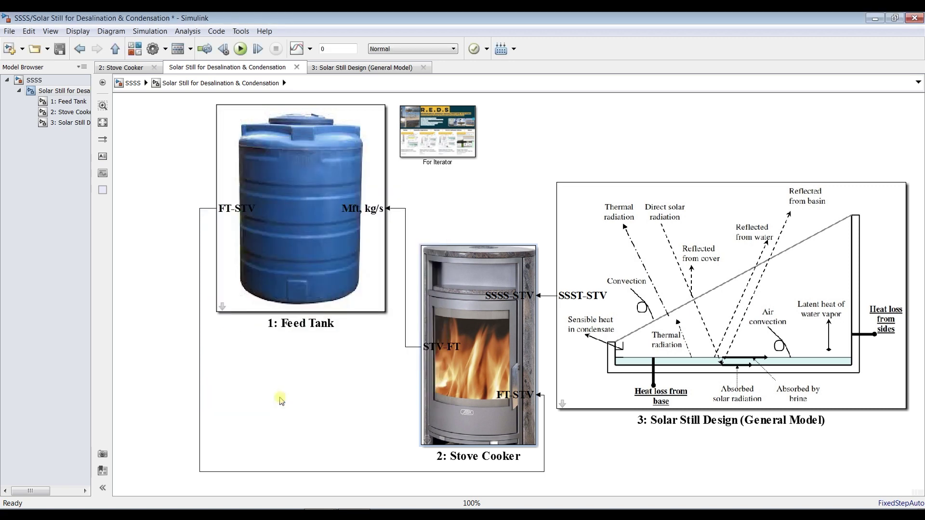
Open the Solar Still Design (General Model) block's parameters and set the solar still productivity to 35 kg/day
{"action": "double_click", "coordinate": [688, 209]}
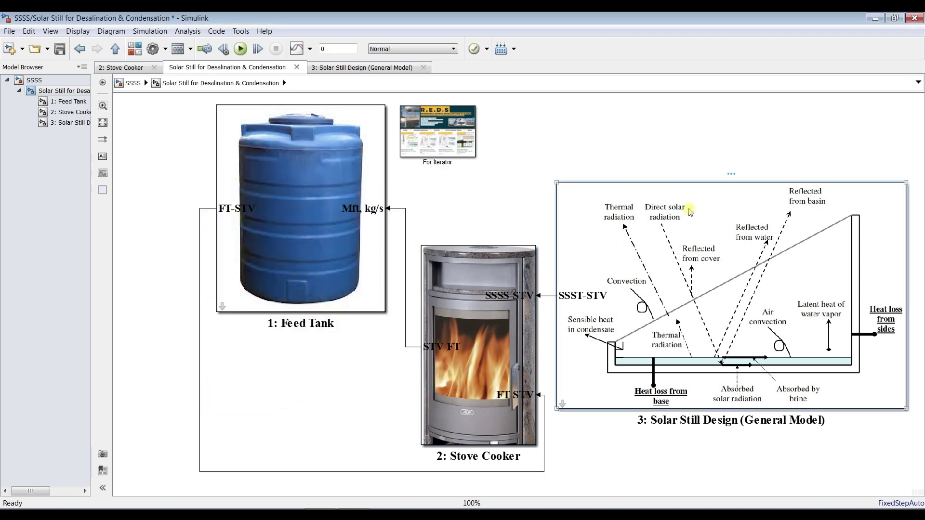
{"action": "left_click_drag", "start_coordinate": [569, 177], "coordinate": [408, 60]}
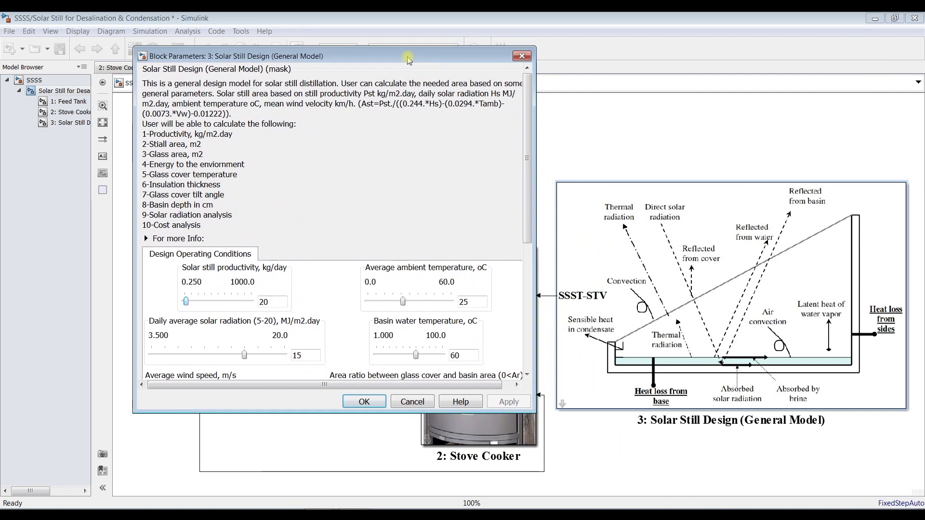
{"action": "left_click_drag", "start_coordinate": [528, 225], "coordinate": [528, 273]}
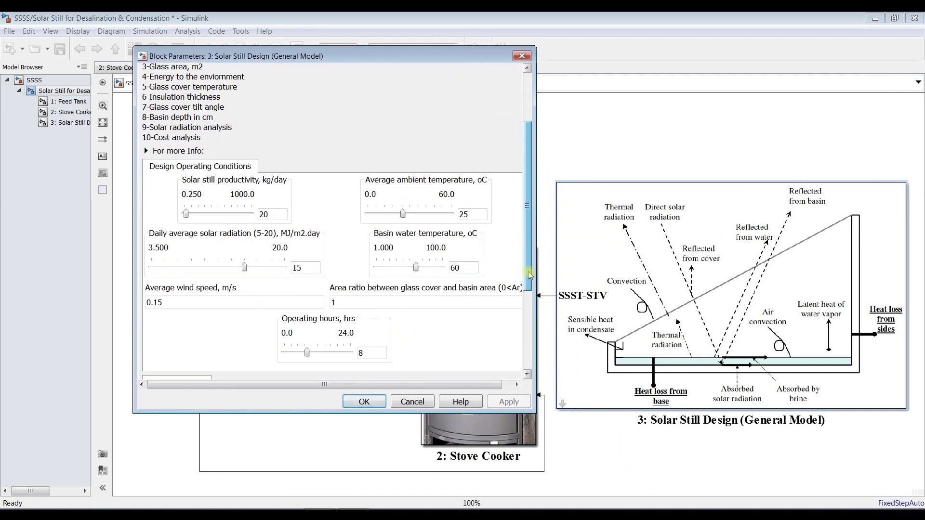
{"action": "double_click", "coordinate": [266, 213]}
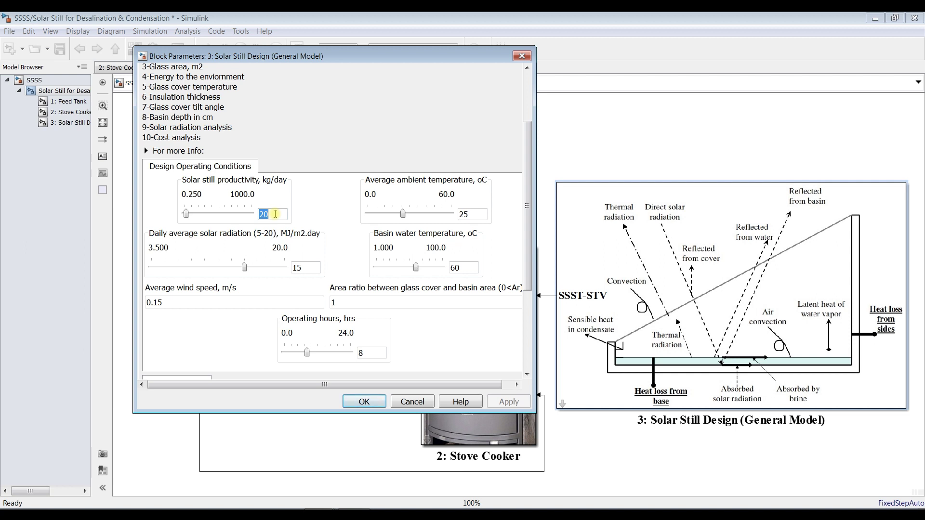
{"action": "type", "text": "3"}
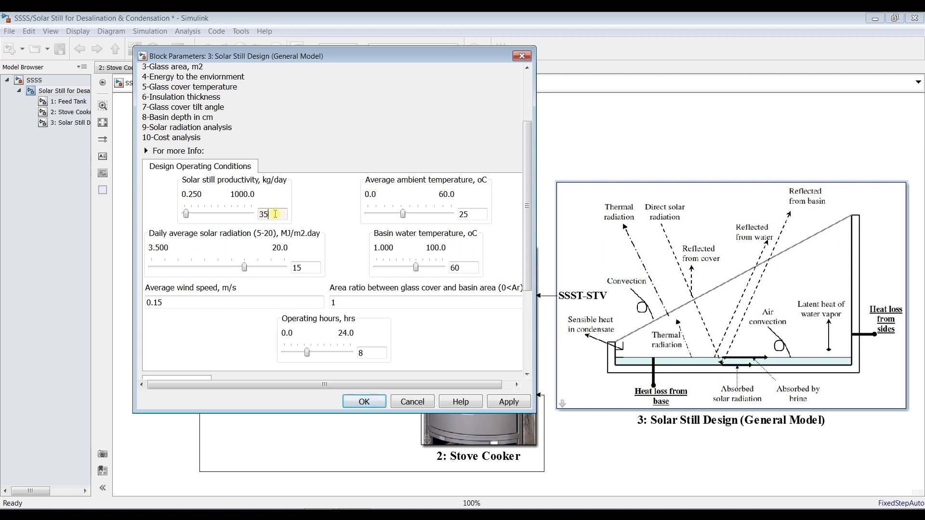
{"action": "type", "text": "5"}
Examine the average ambient temperature, daily average solar radiation, basin water temperature and average wind speed of the solar still
{"action": "left_click", "coordinate": [475, 214]}
{"action": "double_click", "coordinate": [474, 213]}
{"action": "double_click", "coordinate": [312, 266]}
{"action": "left_click", "coordinate": [309, 266]}
{"action": "double_click", "coordinate": [303, 268]}
{"action": "double_click", "coordinate": [469, 265]}
{"action": "left_click", "coordinate": [759, 361]}
{"action": "left_click", "coordinate": [466, 268]}
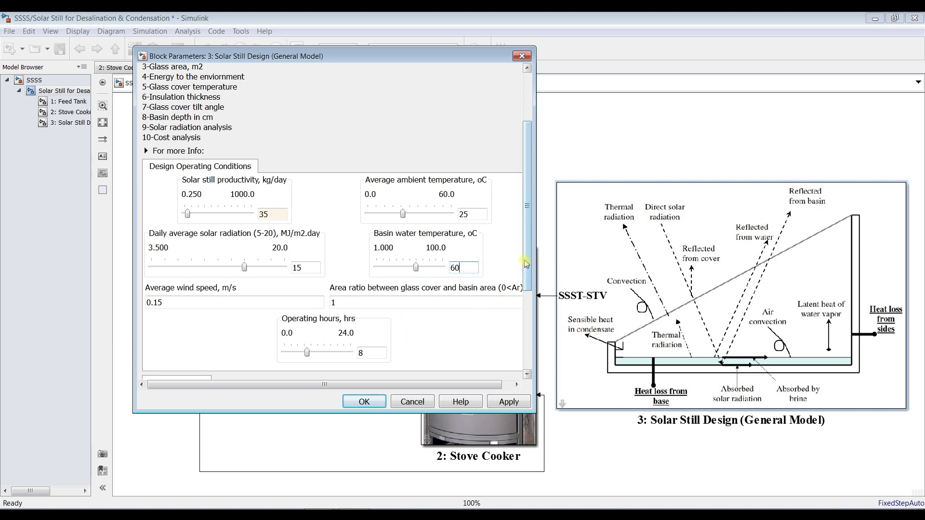
{"action": "left_click_drag", "start_coordinate": [526, 263], "coordinate": [527, 316]}
{"action": "double_click", "coordinate": [171, 202]}
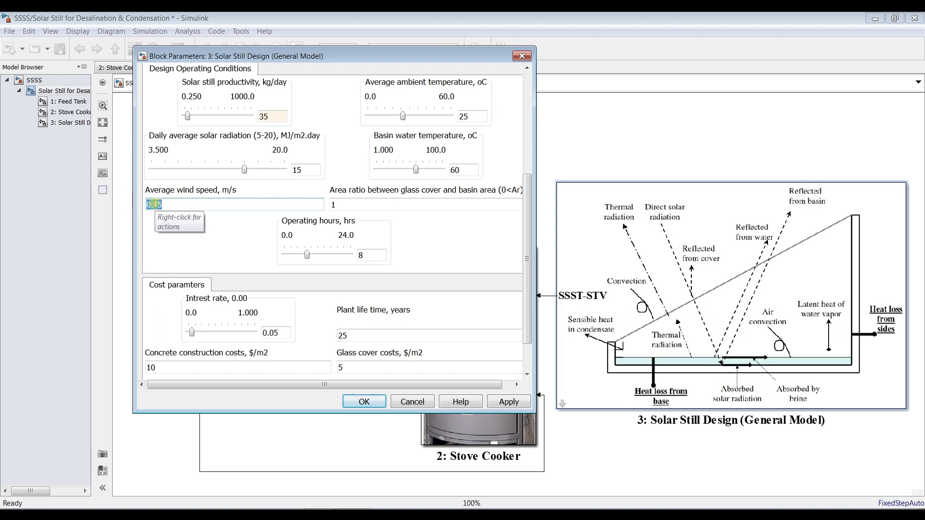
Set the area ratio between glass cover and basin area to 1.5, widening the dialog to show the full label
{"action": "double_click", "coordinate": [371, 204]}
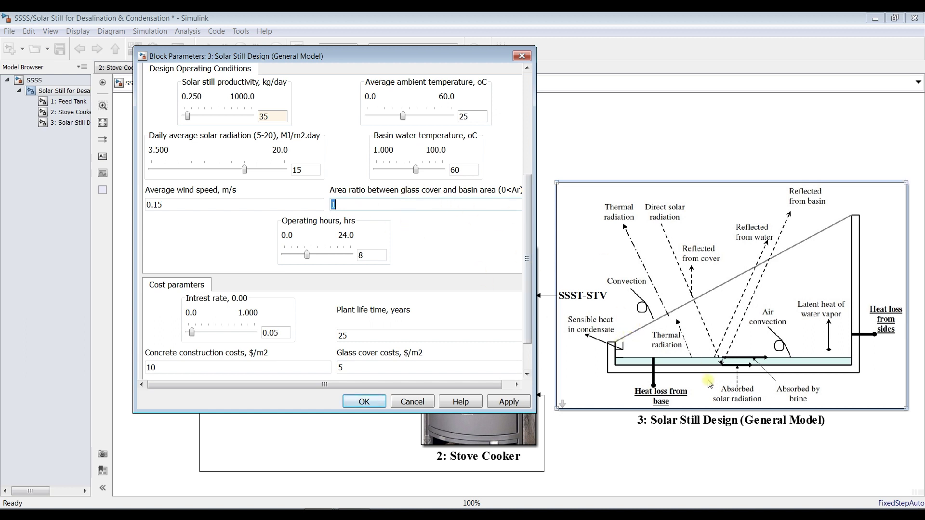
{"action": "left_click_drag", "start_coordinate": [536, 197], "coordinate": [556, 201]}
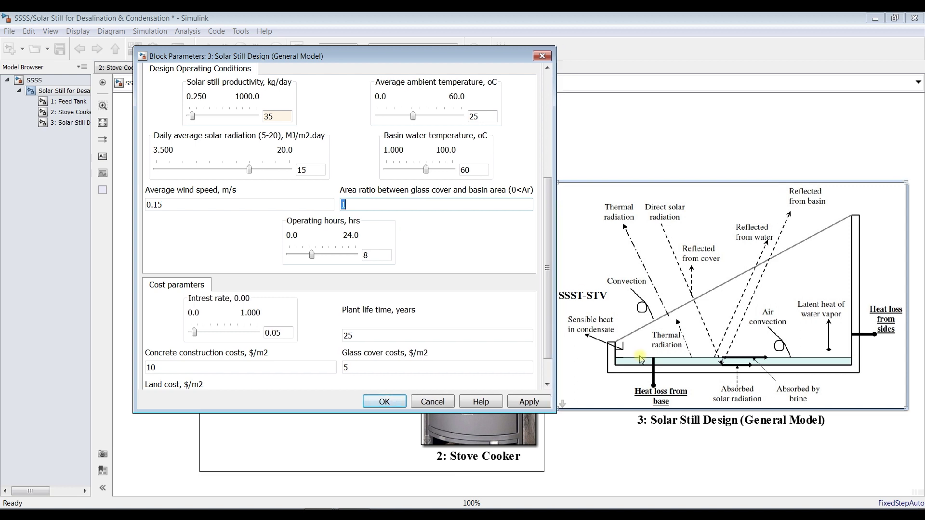
{"action": "left_click", "coordinate": [351, 204]}
{"action": "left_click", "coordinate": [355, 203]}
{"action": "type", "text": ".5"}
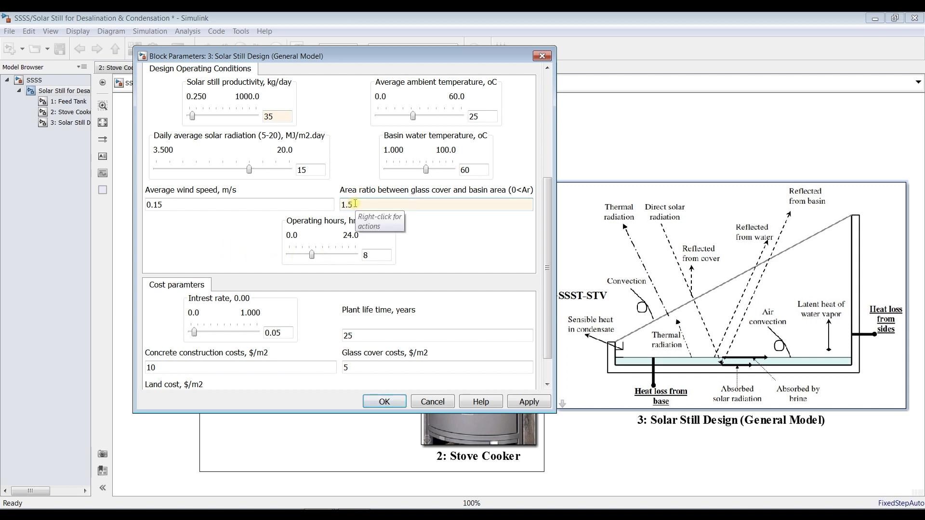
Examine the operating hours, the interest rate, plant lifetime, construction, glass cover and land costs, and recheck the solar still productivity
{"action": "double_click", "coordinate": [383, 251]}
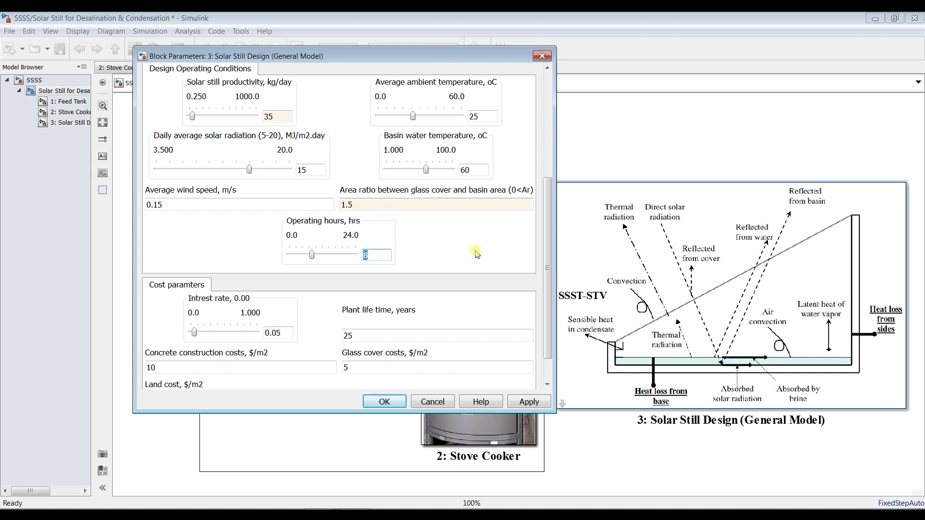
{"action": "scroll", "coordinate": [547, 342], "scroll_direction": "down", "scroll_amount": 1}
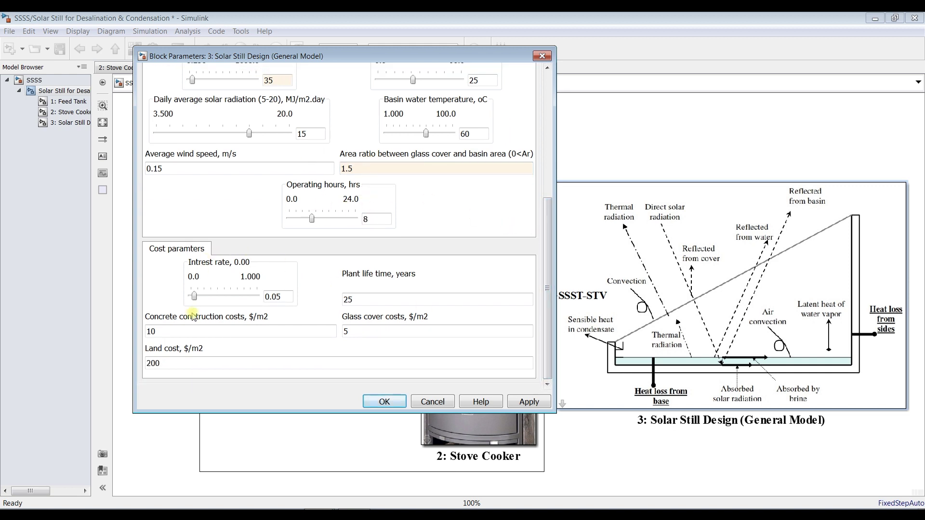
{"action": "double_click", "coordinate": [346, 300]}
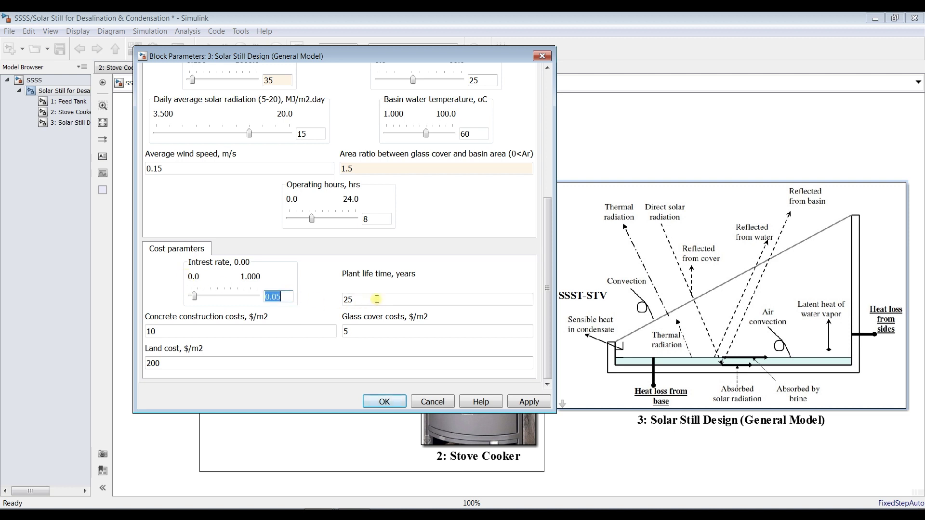
{"action": "double_click", "coordinate": [199, 332]}
{"action": "double_click", "coordinate": [343, 332]}
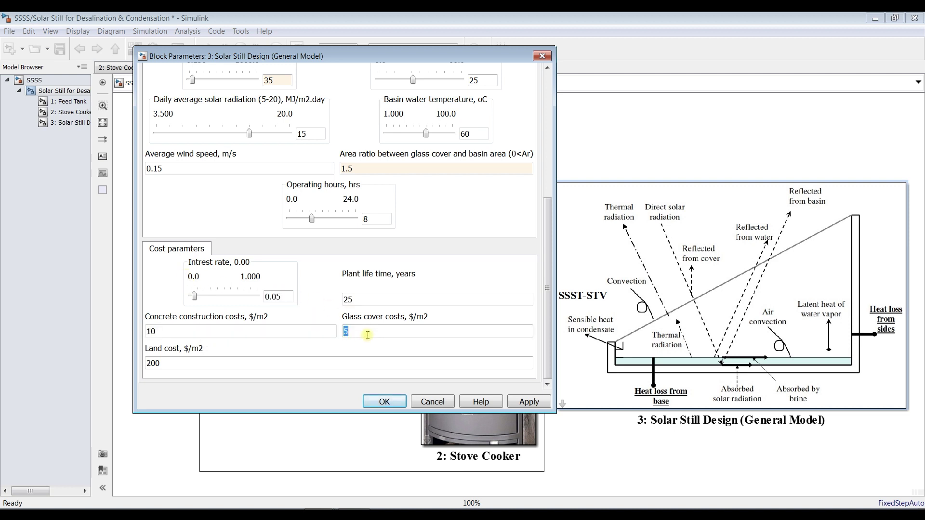
{"action": "double_click", "coordinate": [361, 299]}
{"action": "left_click", "coordinate": [181, 332]}
{"action": "double_click", "coordinate": [174, 332]}
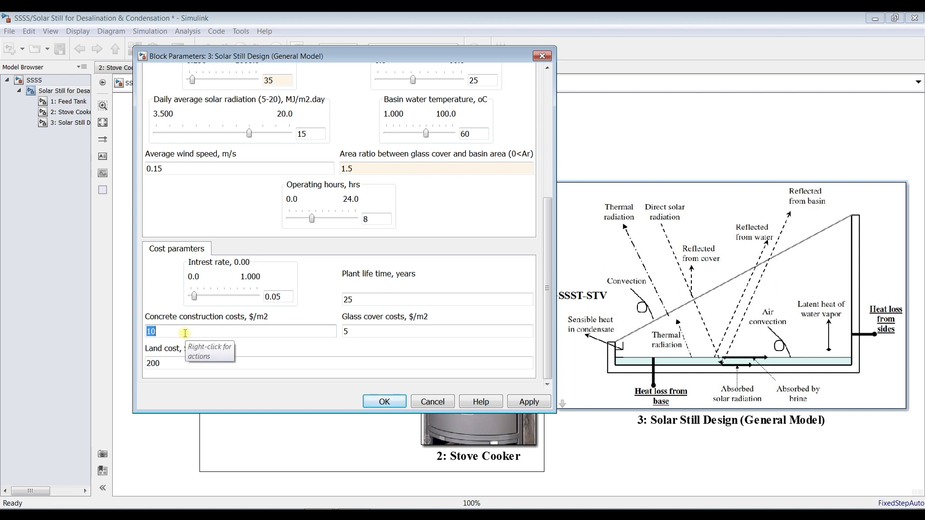
{"action": "left_click", "coordinate": [386, 331]}
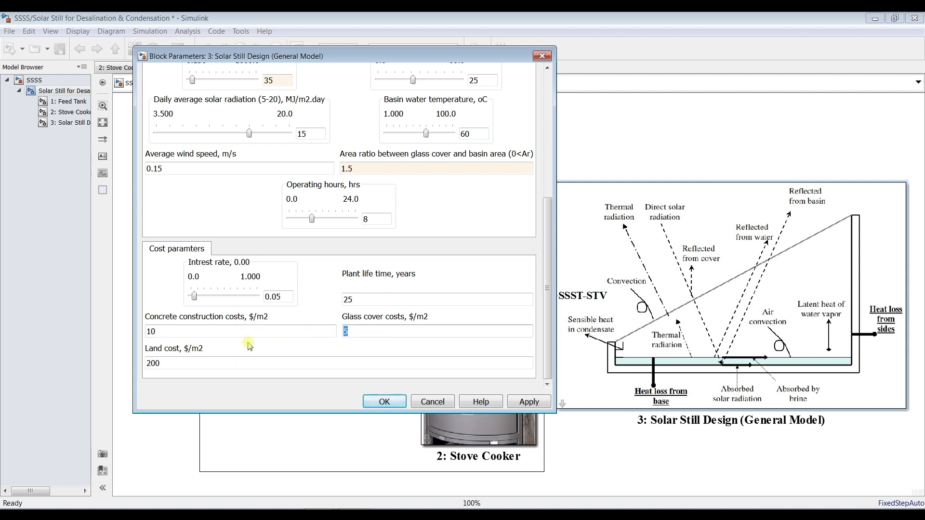
{"action": "left_click", "coordinate": [171, 364]}
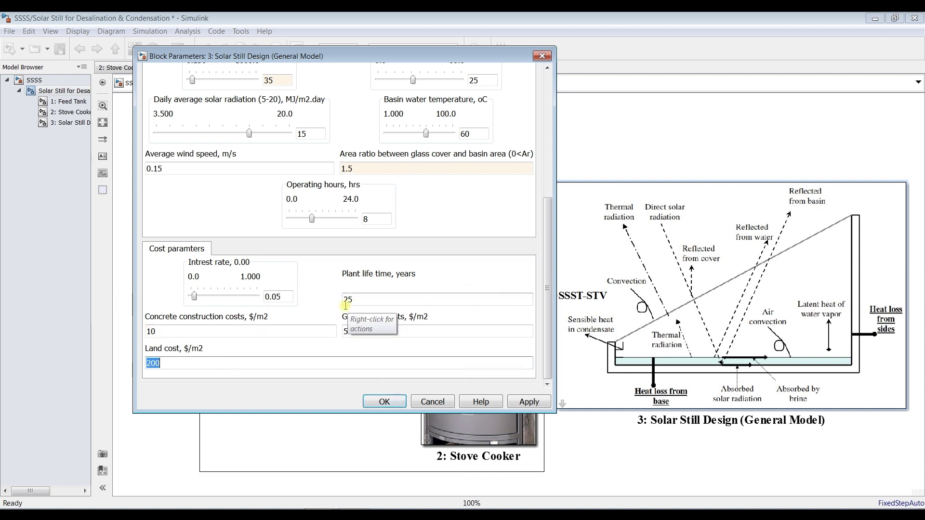
{"action": "left_click_drag", "start_coordinate": [547, 364], "coordinate": [548, 270]}
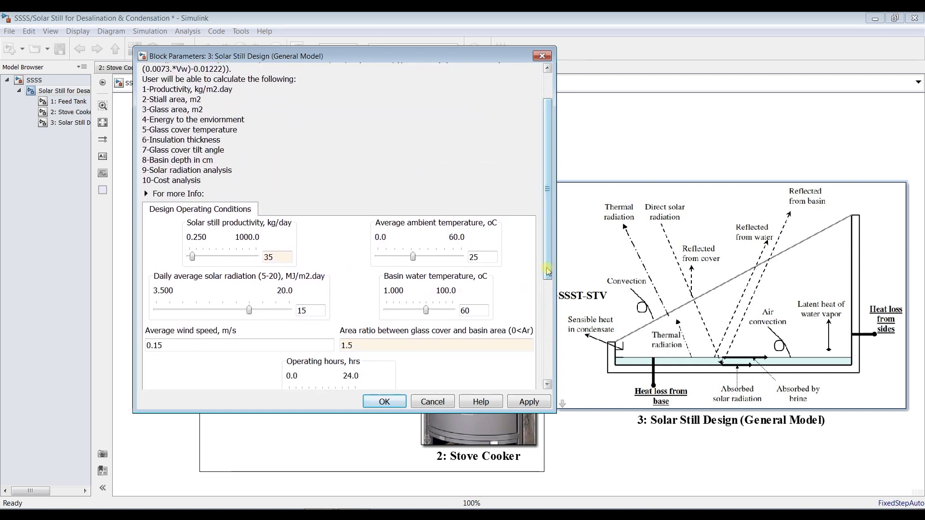
{"action": "double_click", "coordinate": [271, 257]}
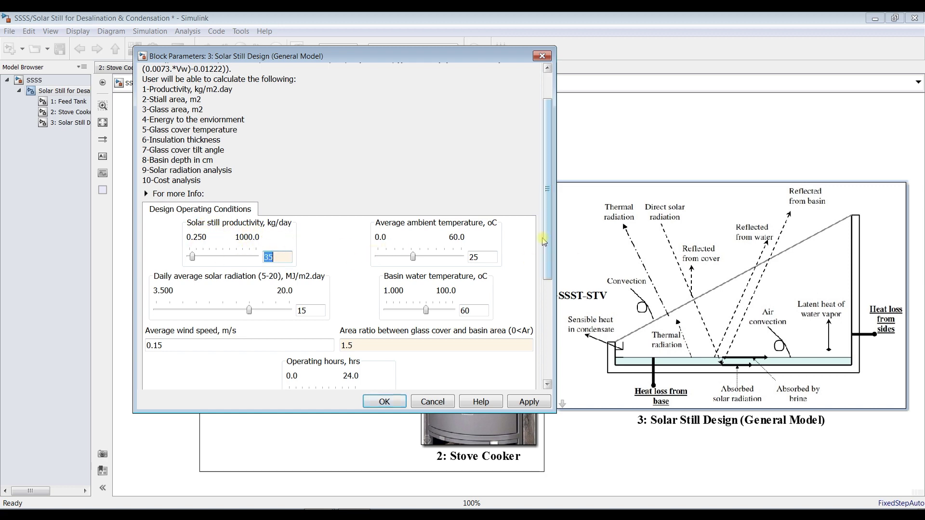
Apply the Solar Still Design block's parameters and close its dialog
{"action": "left_click_drag", "start_coordinate": [544, 241], "coordinate": [546, 340]}
{"action": "left_click", "coordinate": [528, 404]}
{"action": "left_click", "coordinate": [385, 403]}
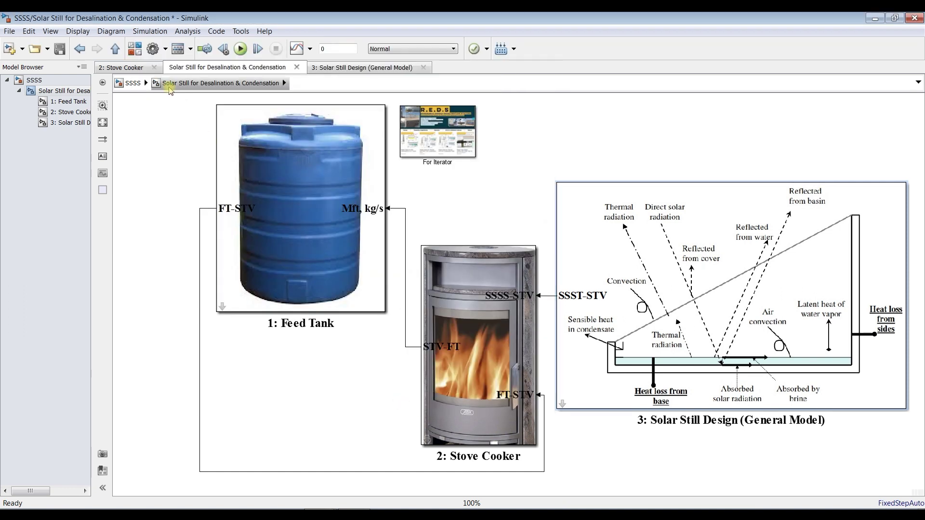
Save the model and run the simulation
{"action": "left_click", "coordinate": [61, 50]}
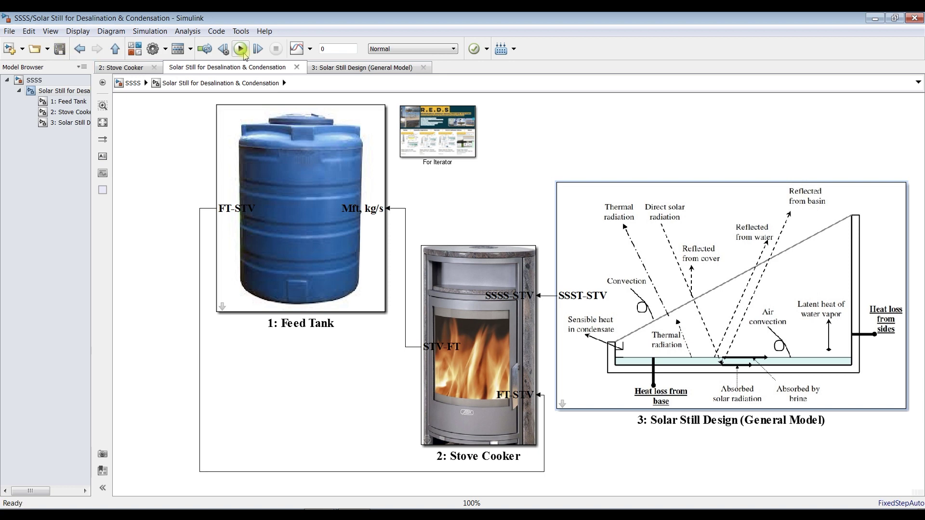
{"action": "key", "text": "ctrl+minus"}
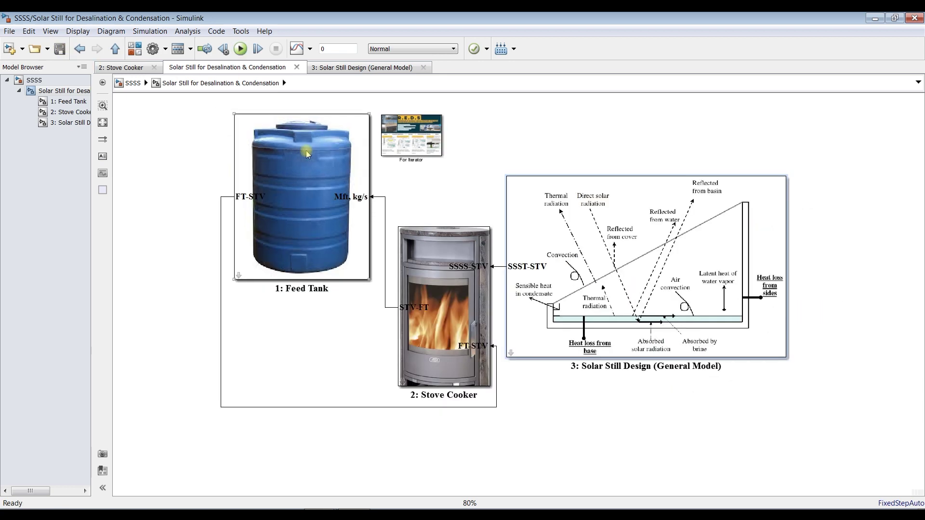
{"action": "left_click", "coordinate": [236, 55]}
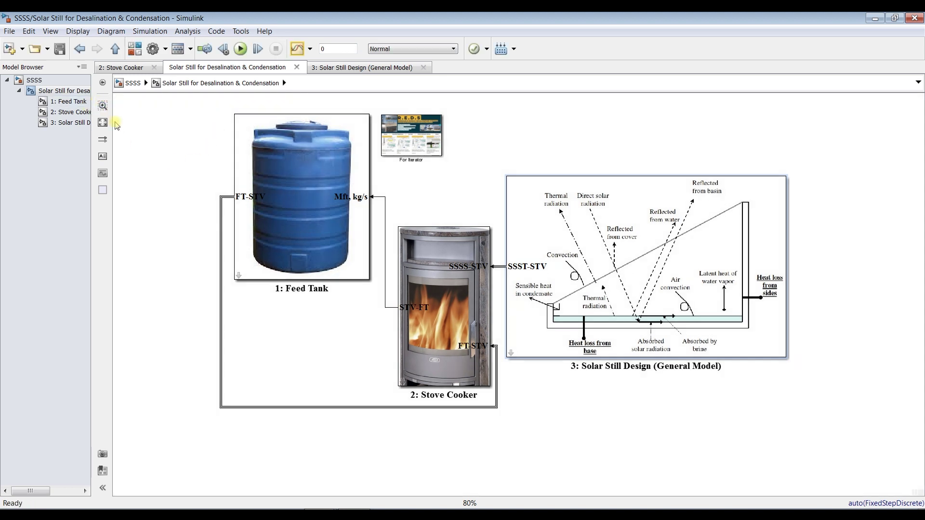
Open the Feed Tank subsystem and examine the water level, total height, tank pressure and tank volume displays
{"action": "left_click", "coordinate": [61, 101]}
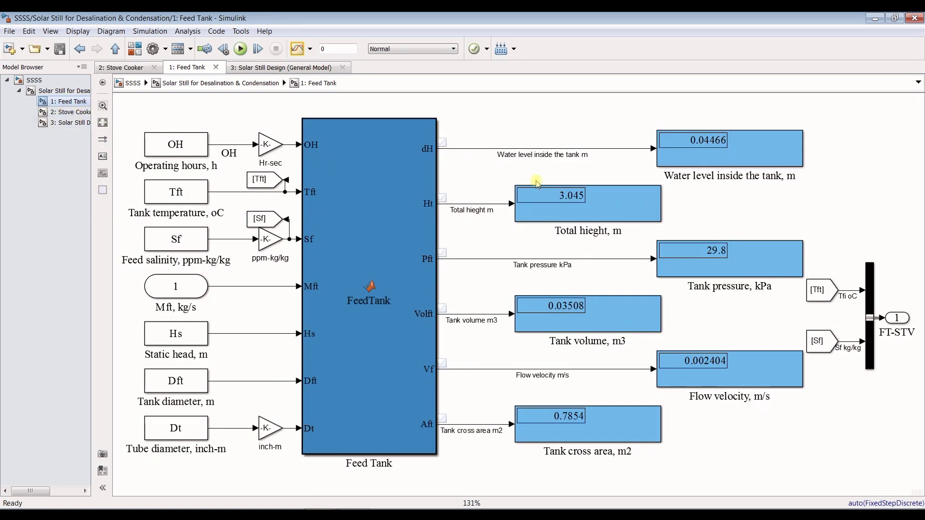
{"action": "left_click", "coordinate": [731, 178]}
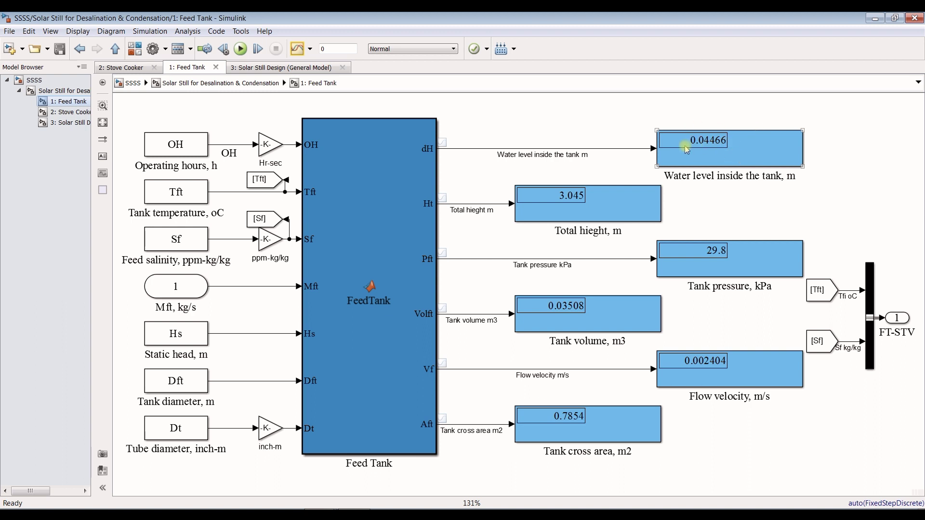
{"action": "left_click", "coordinate": [547, 235]}
{"action": "left_click", "coordinate": [703, 271]}
{"action": "left_click", "coordinate": [483, 275]}
{"action": "left_click", "coordinate": [538, 313]}
Return to the Solar Still for Desalination & Condensation subsystem and set the Feed Tank's diameter to 0.5 m, applying the change
{"action": "left_click", "coordinate": [49, 99]}
{"action": "left_click", "coordinate": [43, 91]}
{"action": "double_click", "coordinate": [308, 166]}
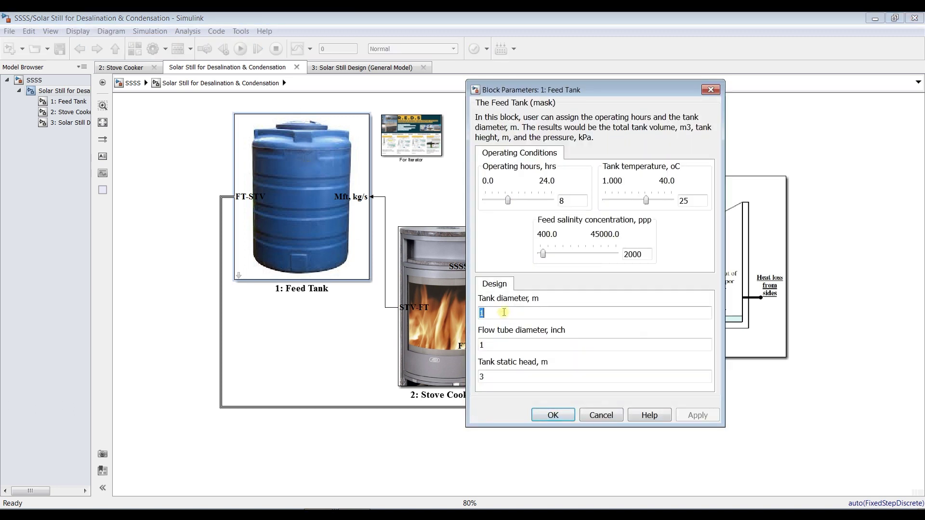
{"action": "type", "text": "0.5"}
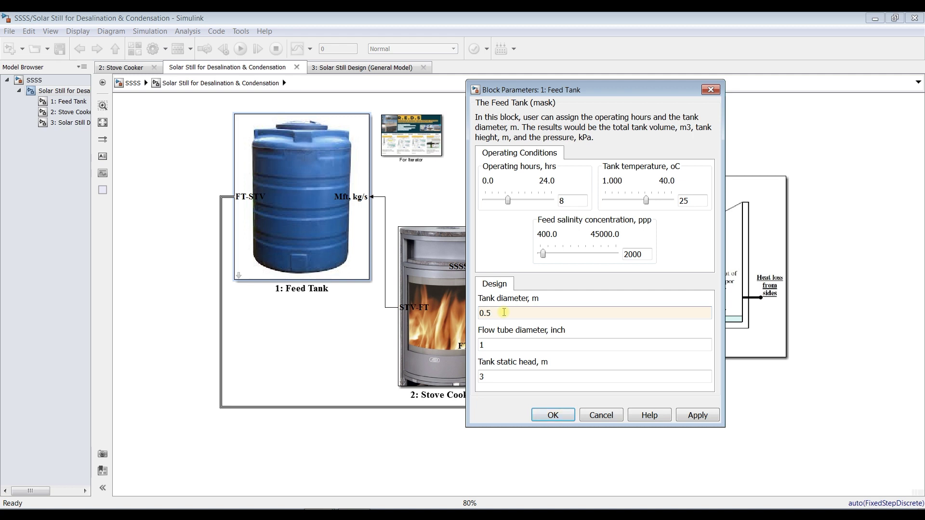
{"action": "left_click", "coordinate": [697, 415]}
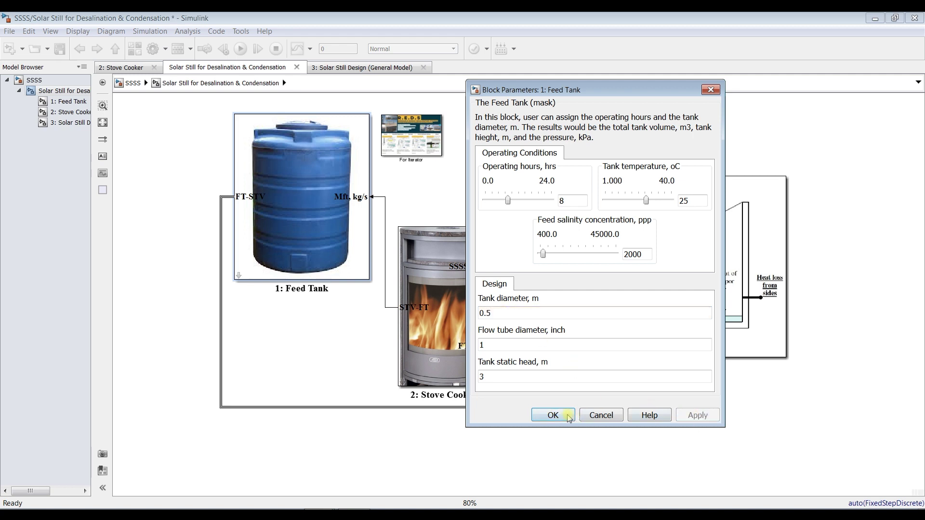
{"action": "left_click", "coordinate": [553, 415]}
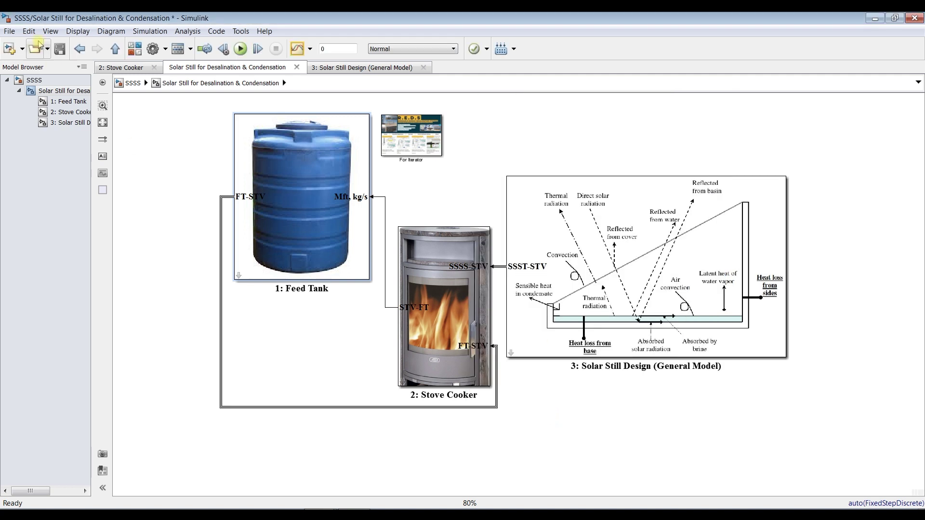
Open the Feed Tank subsystem, save the model and rerun the simulation to check the tank cross area display
{"action": "left_click", "coordinate": [62, 101]}
{"action": "left_click", "coordinate": [63, 48]}
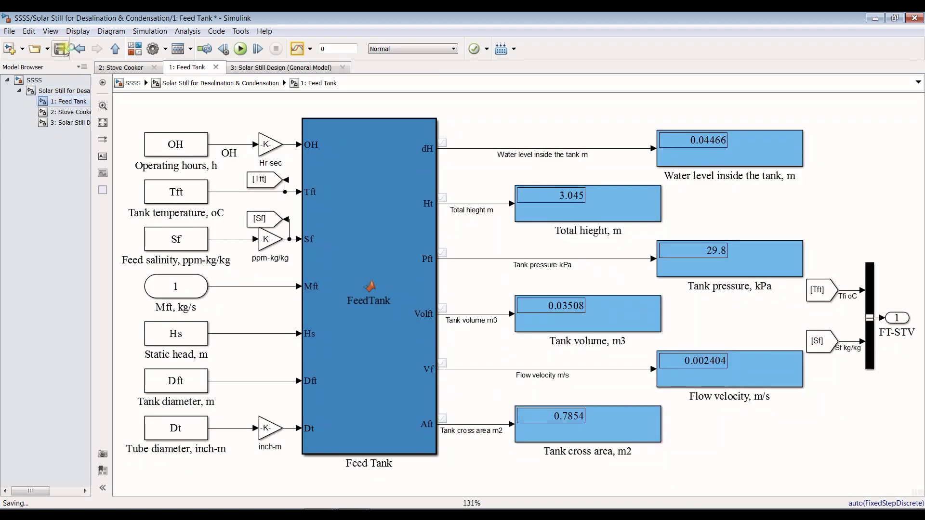
{"action": "left_click", "coordinate": [240, 48]}
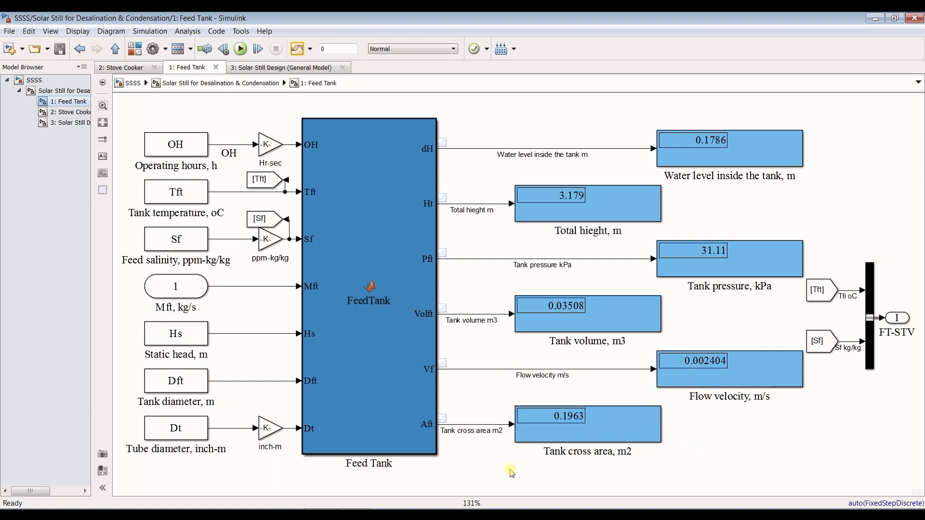
{"action": "left_click", "coordinate": [568, 429]}
{"action": "left_click", "coordinate": [241, 311]}
Open the Stove Cooker subsystem and examine the brine flow thermal power and stove thermal power displays
{"action": "left_click", "coordinate": [73, 112]}
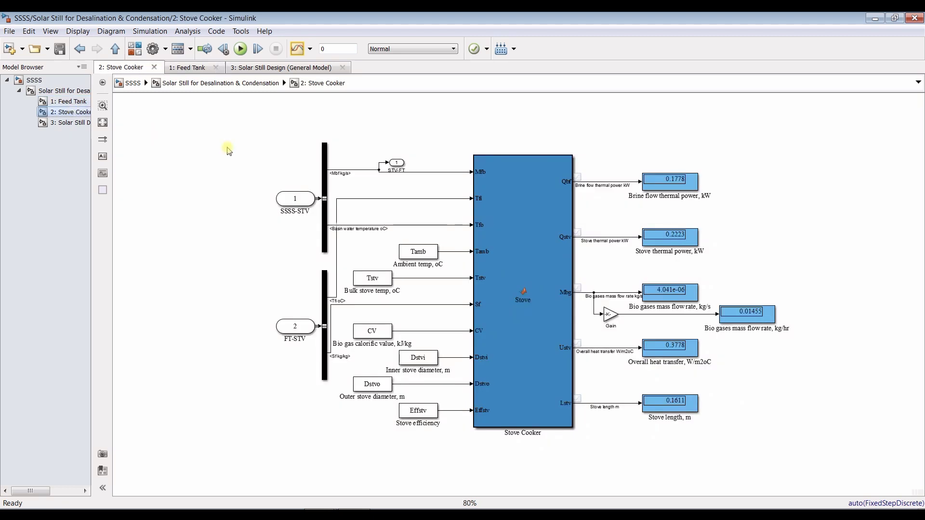
{"action": "left_click", "coordinate": [102, 123]}
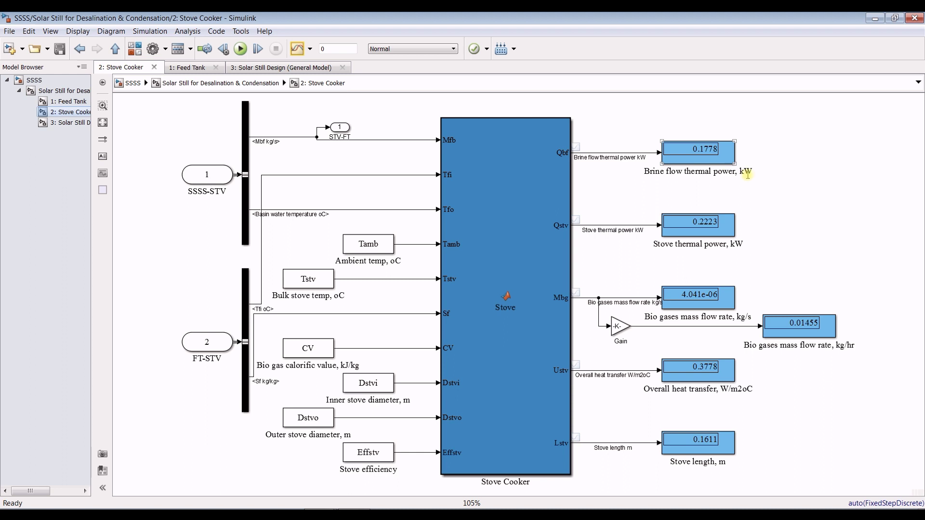
{"action": "left_click", "coordinate": [708, 145]}
{"action": "scroll", "coordinate": [644, 227], "scroll_direction": "up", "scroll_amount": 1}
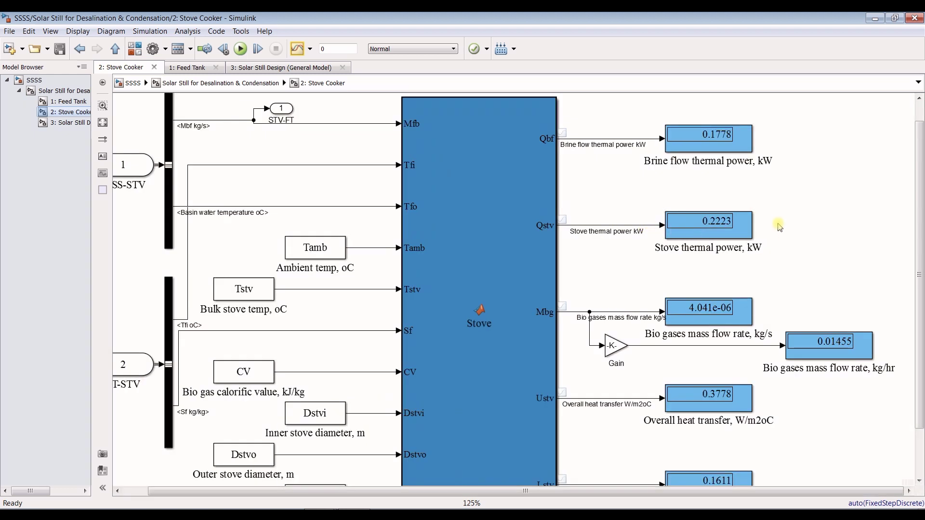
{"action": "left_click", "coordinate": [651, 246]}
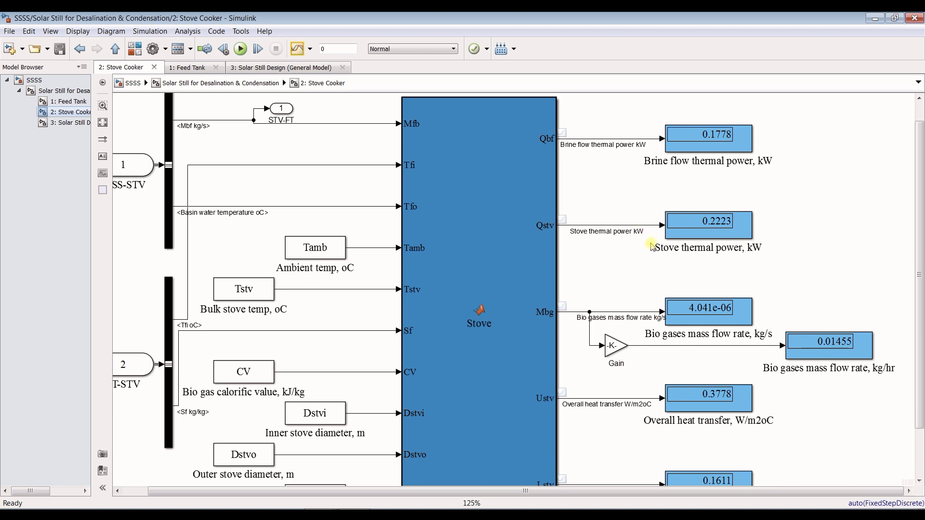
{"action": "scroll", "coordinate": [651, 247], "scroll_direction": "down", "scroll_amount": 1}
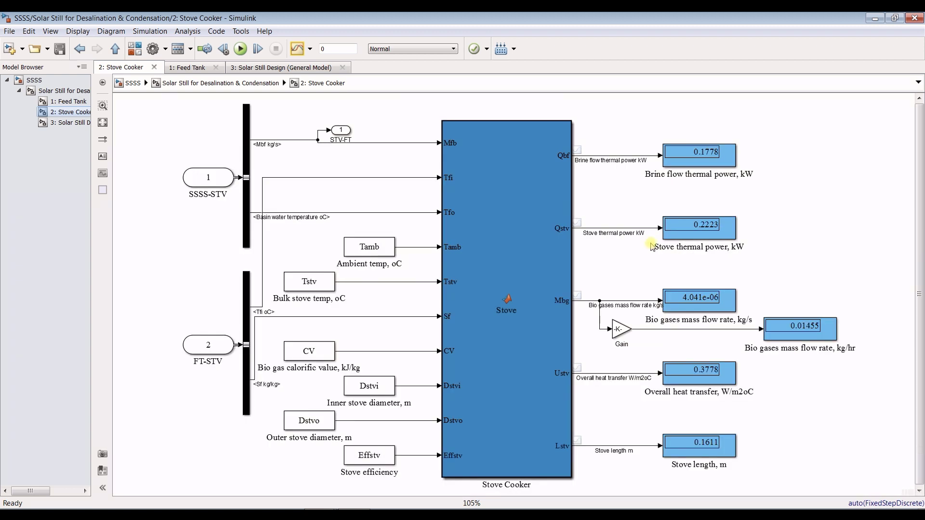
{"action": "left_click", "coordinate": [688, 147]}
{"action": "scroll", "coordinate": [696, 282], "scroll_direction": "up", "scroll_amount": 1}
Examine the bio gases mass flow rate displays in kg/s and kg/hr in the Stove Cooker subsystem
{"action": "left_click", "coordinate": [694, 309]}
{"action": "left_click", "coordinate": [838, 335]}
{"action": "scroll", "coordinate": [867, 355], "scroll_direction": "up", "scroll_amount": 3}
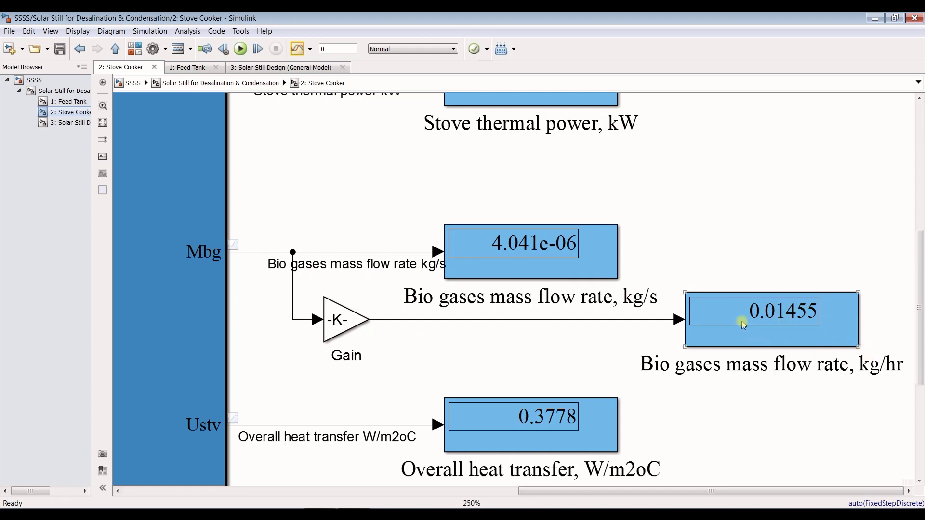
{"action": "scroll", "coordinate": [742, 324], "scroll_direction": "down", "scroll_amount": 2}
{"action": "scroll", "coordinate": [735, 351], "scroll_direction": "up", "scroll_amount": 1}
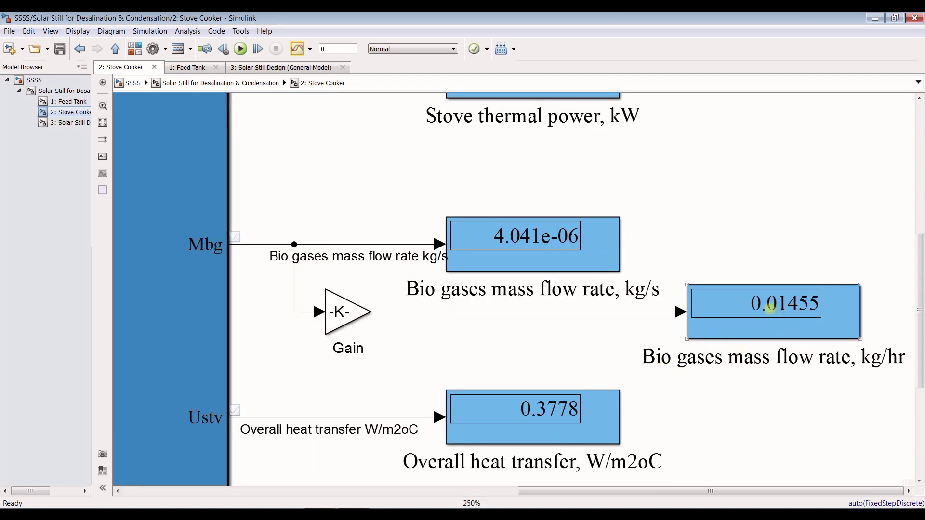
{"action": "scroll", "coordinate": [797, 306], "scroll_direction": "down", "scroll_amount": 1}
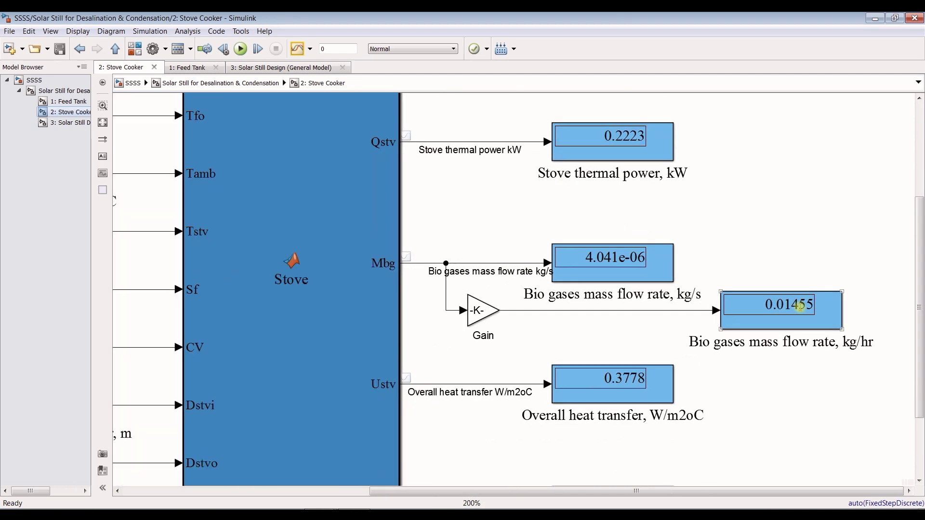
{"action": "scroll", "coordinate": [798, 307], "scroll_direction": "down", "scroll_amount": 1}
Examine the stove's overall heat transfer and stove length displays
{"action": "left_click_drag", "start_coordinate": [920, 356], "coordinate": [920, 398]}
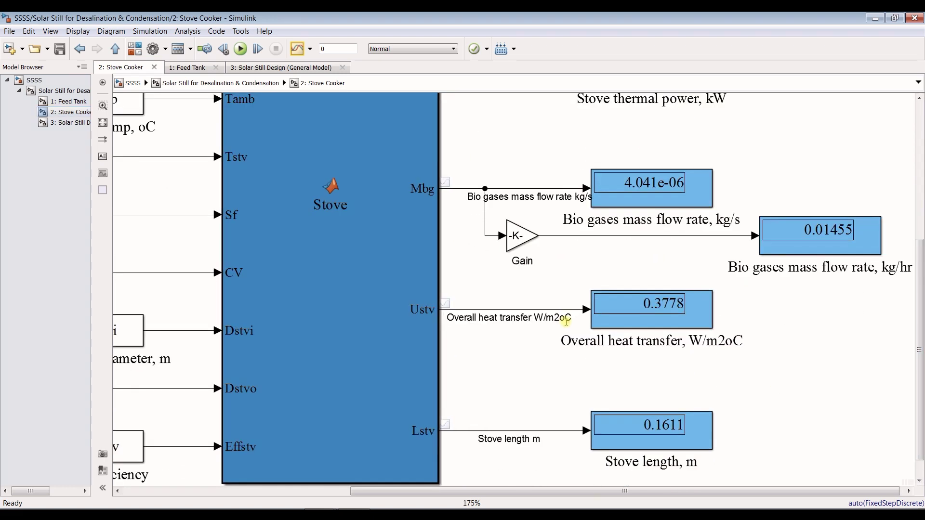
{"action": "scroll", "coordinate": [620, 332], "scroll_direction": "down", "scroll_amount": 1}
{"action": "left_click", "coordinate": [628, 331]}
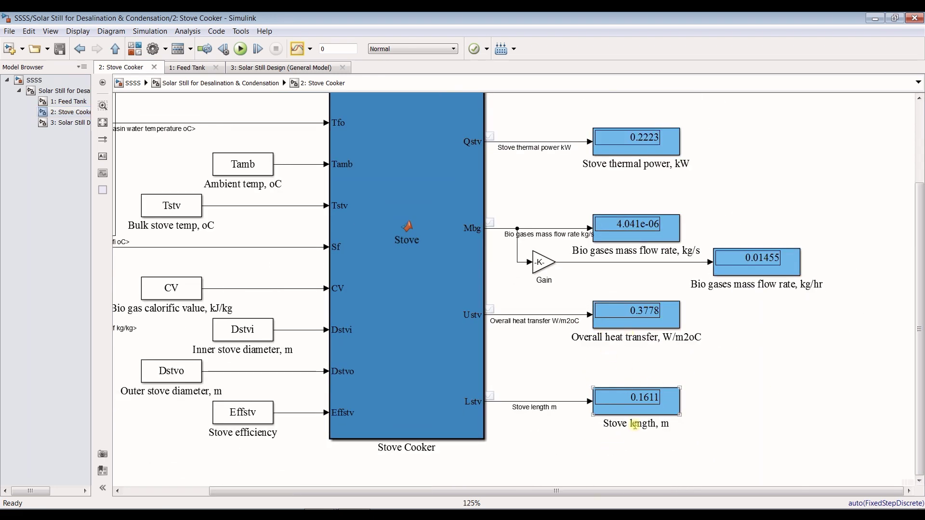
{"action": "scroll", "coordinate": [630, 424], "scroll_direction": "up", "scroll_amount": 2}
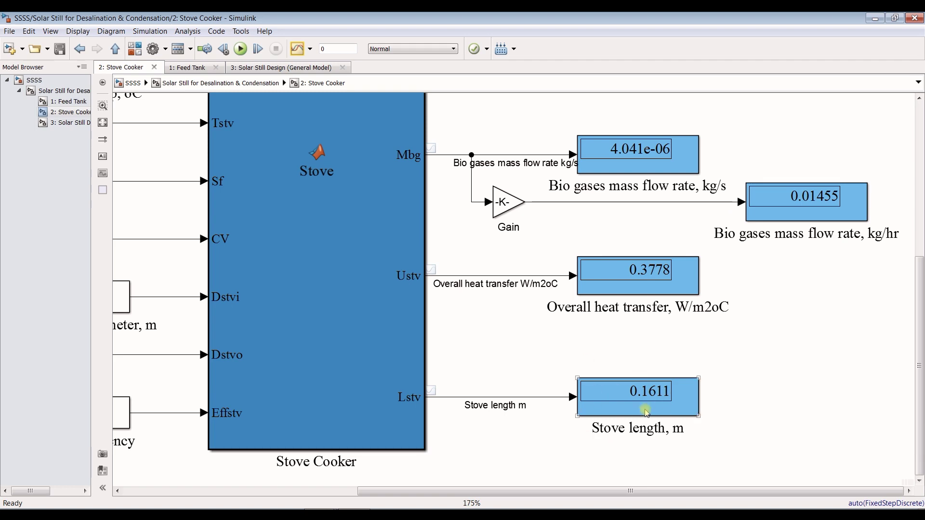
{"action": "scroll", "coordinate": [611, 404], "scroll_direction": "down", "scroll_amount": 2}
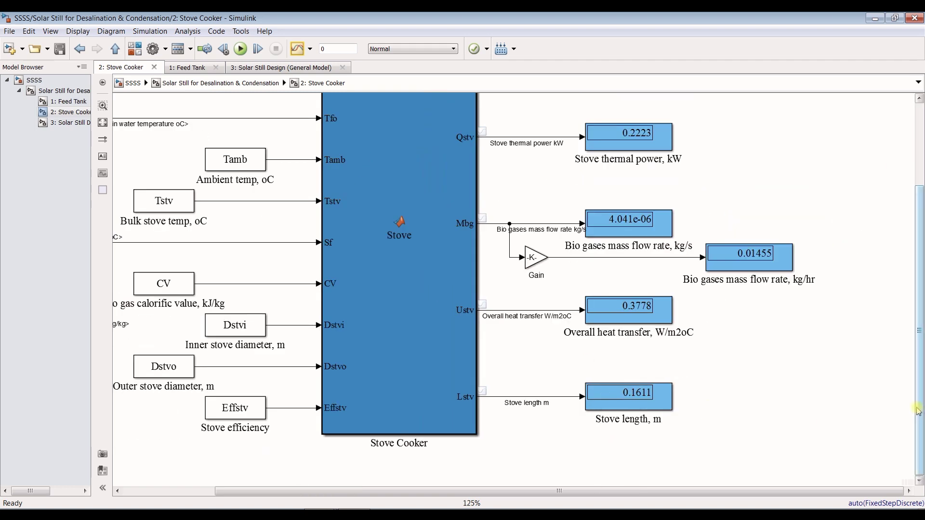
Inspect the Stove block's Qbf output signal for the brine flow thermal power up close
{"action": "left_click_drag", "start_coordinate": [918, 410], "coordinate": [918, 358]}
{"action": "scroll", "coordinate": [495, 158], "scroll_direction": "up", "scroll_amount": 6}
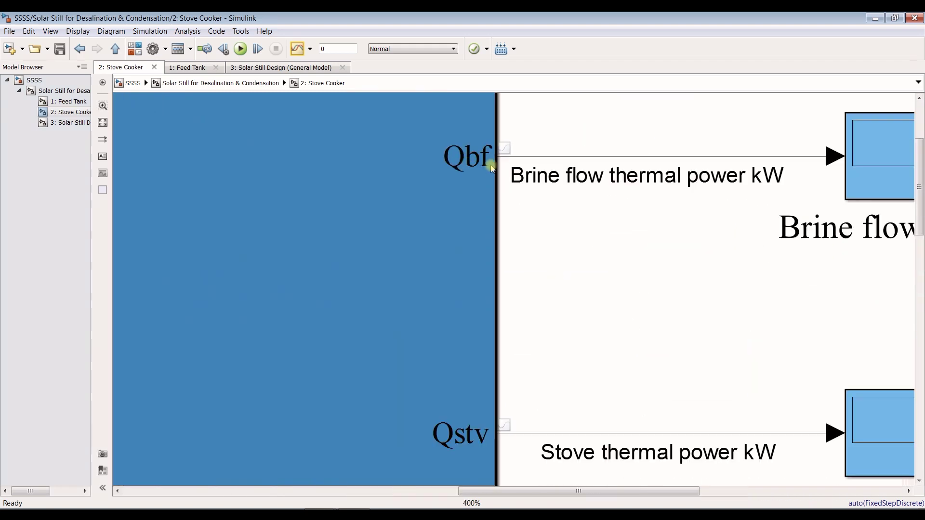
{"action": "left_click", "coordinate": [537, 157]}
{"action": "mouse_move", "coordinate": [551, 148]}
{"action": "scroll", "coordinate": [319, 191], "scroll_direction": "down", "scroll_amount": 5}
{"action": "left_click_drag", "start_coordinate": [919, 189], "coordinate": [919, 269]}
Open the Solar Still Design (General Model) subsystem and examine the solar still efficiency and solar still area displays
{"action": "left_click", "coordinate": [68, 122]}
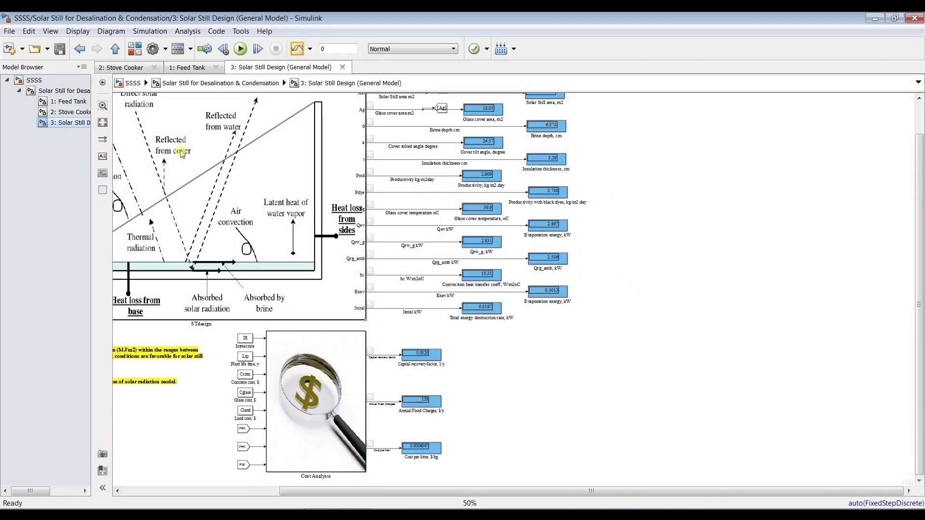
{"action": "scroll", "coordinate": [908, 243], "scroll_direction": "up", "scroll_amount": 2}
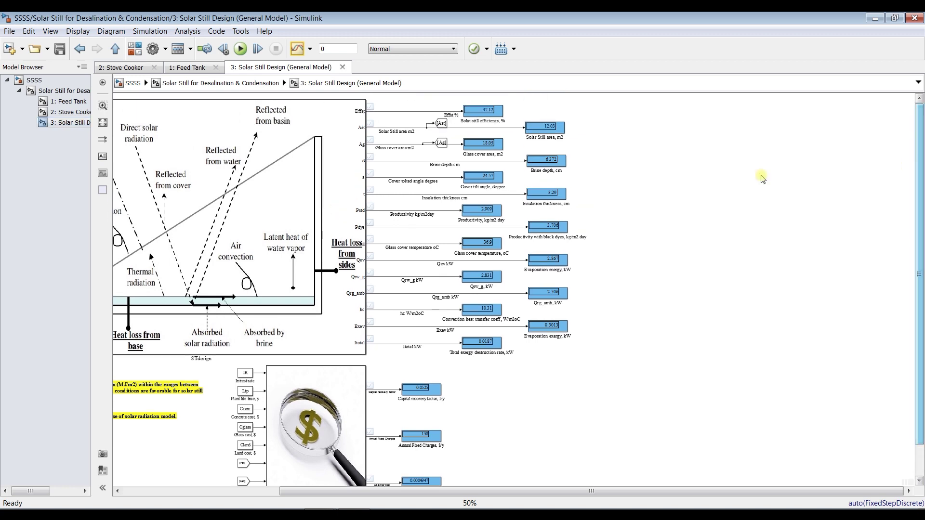
{"action": "left_click", "coordinate": [103, 123]}
{"action": "scroll", "coordinate": [766, 118], "scroll_direction": "up", "scroll_amount": 6}
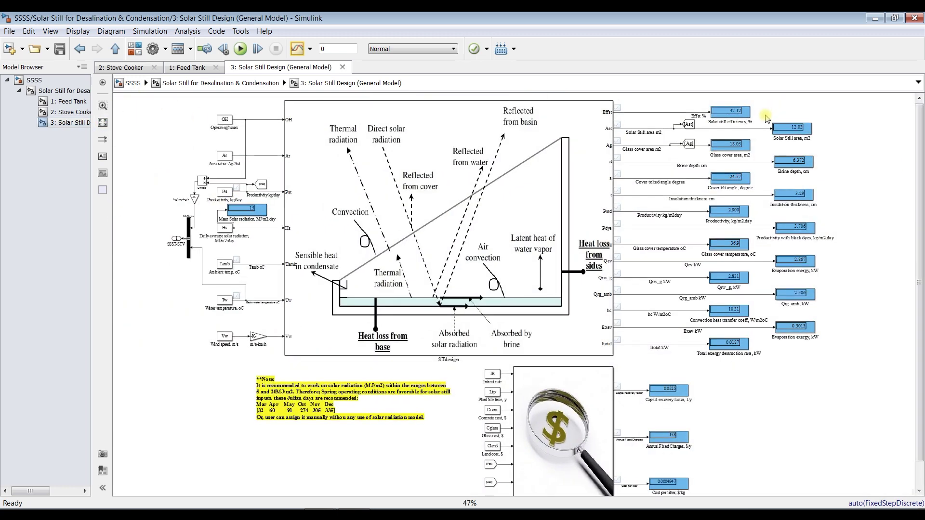
{"action": "left_click_drag", "start_coordinate": [919, 190], "coordinate": [919, 183]}
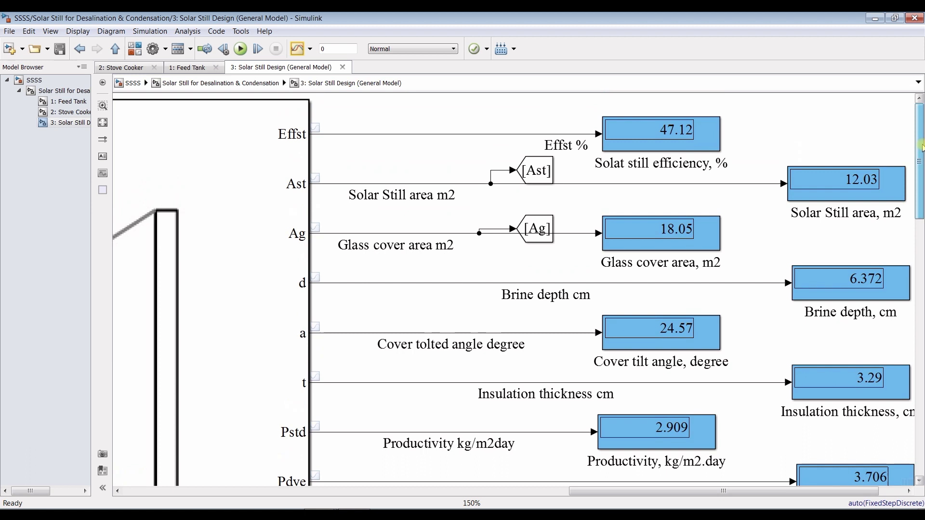
{"action": "left_click", "coordinate": [662, 126]}
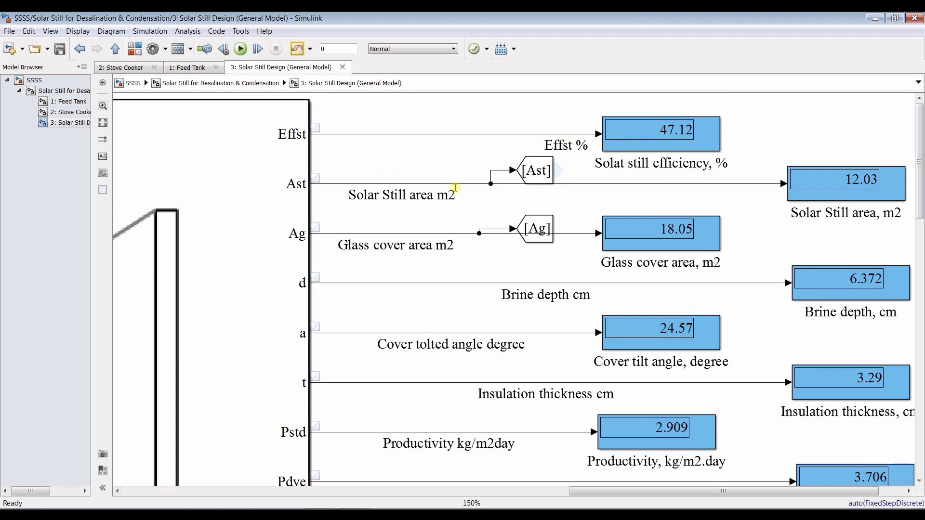
{"action": "left_click", "coordinate": [832, 198]}
Examine the glass cover area and brine depth displays of the solar still design
{"action": "left_click", "coordinate": [663, 242]}
{"action": "scroll", "coordinate": [663, 242], "scroll_direction": "down", "scroll_amount": 2}
{"action": "scroll", "coordinate": [664, 242], "scroll_direction": "up", "scroll_amount": 3}
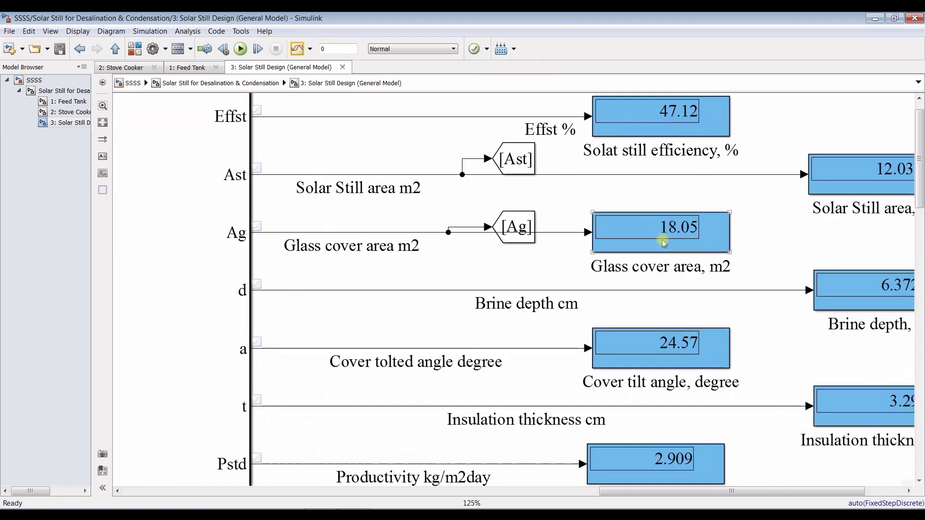
{"action": "scroll", "coordinate": [664, 242], "scroll_direction": "down", "scroll_amount": 2}
{"action": "left_click", "coordinate": [853, 278]}
{"action": "scroll", "coordinate": [852, 280], "scroll_direction": "up", "scroll_amount": 2}
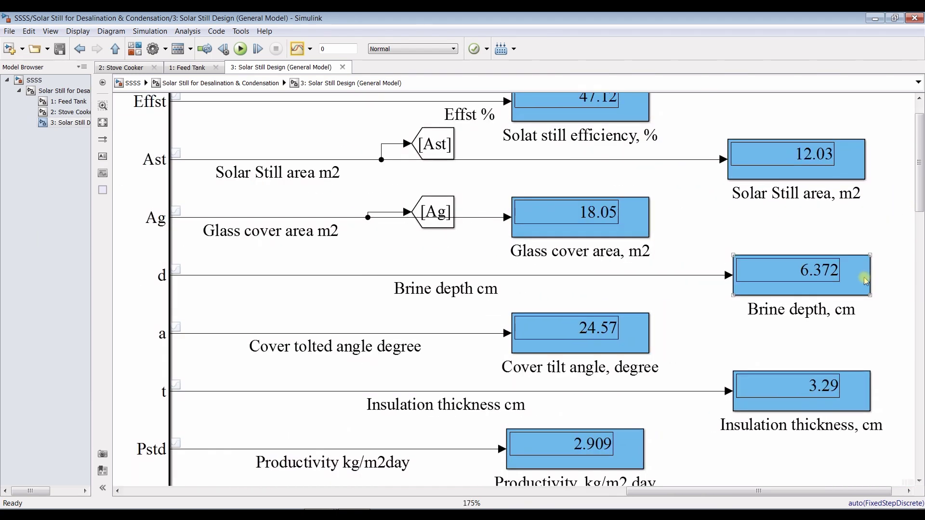
Examine the cover tilt angle, insulation thickness and productivity displays, including productivity with black dyes
{"action": "left_click_drag", "start_coordinate": [921, 178], "coordinate": [921, 215]}
{"action": "left_click", "coordinate": [572, 194]}
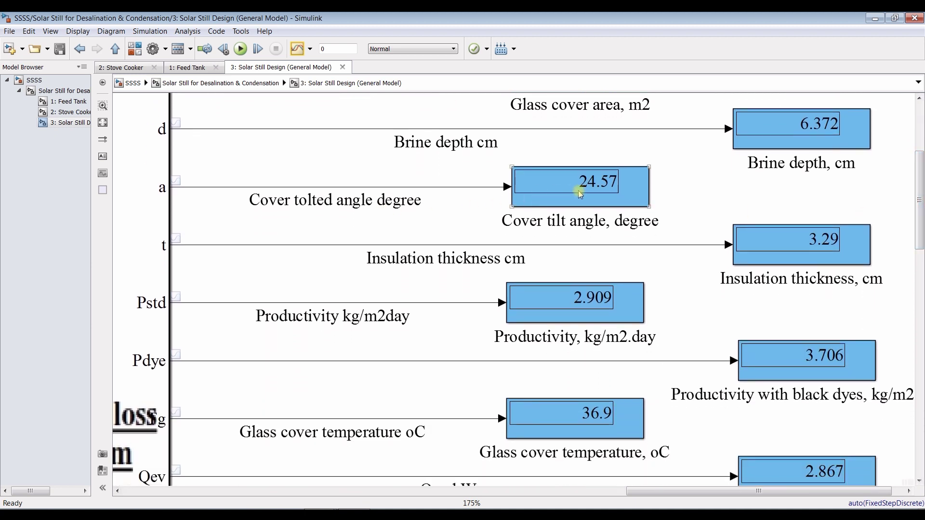
{"action": "left_click", "coordinate": [692, 258]}
{"action": "left_click_drag", "start_coordinate": [921, 216], "coordinate": [921, 254]}
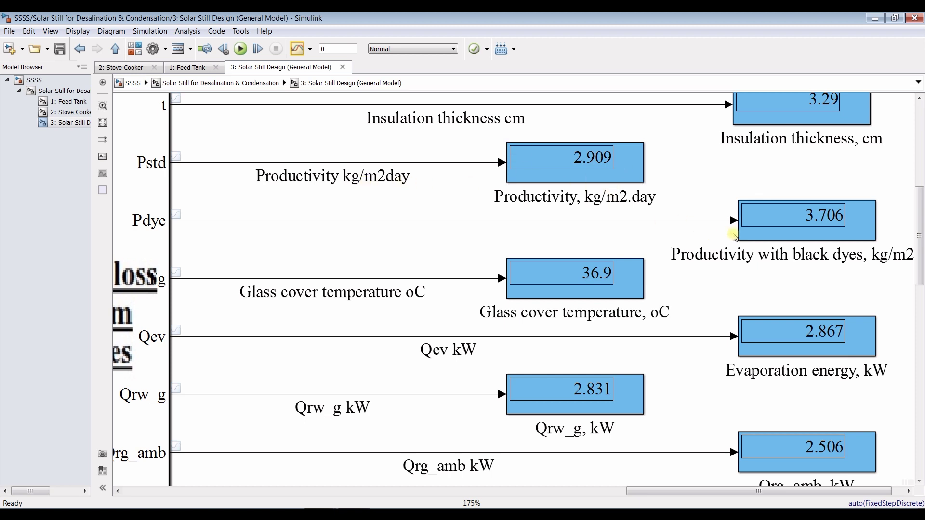
{"action": "left_click", "coordinate": [908, 491]}
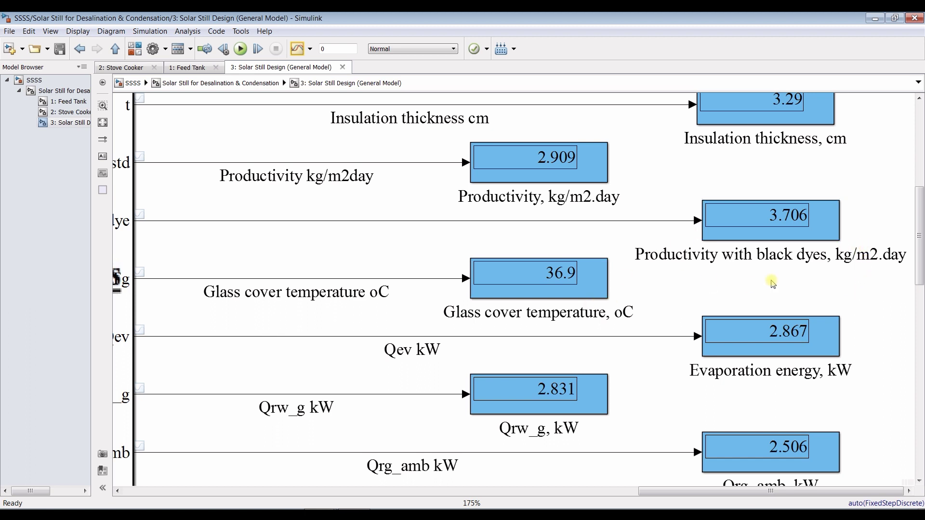
Examine the glass cover temperature, evaporation energy and Qrw_g displays of the solar still design
{"action": "scroll", "coordinate": [919, 274], "scroll_direction": "down", "scroll_amount": 3}
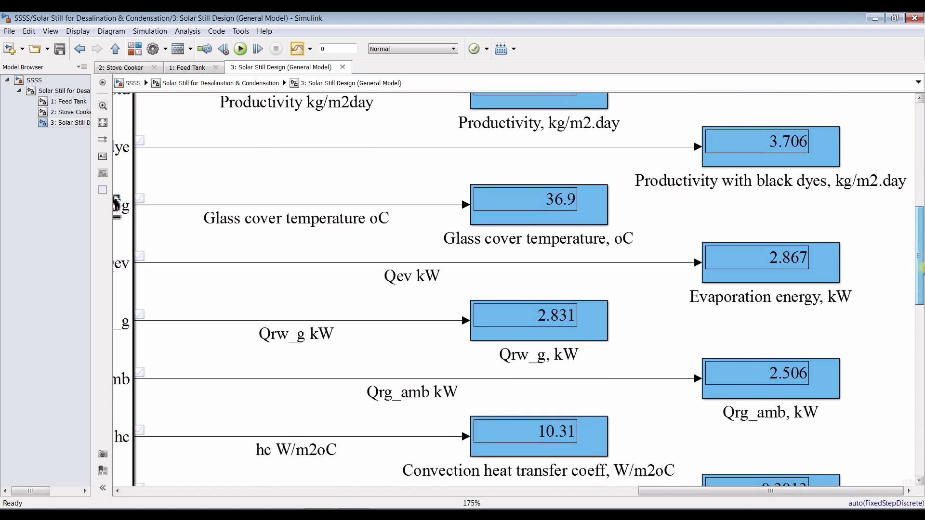
{"action": "scroll", "coordinate": [921, 274], "scroll_direction": "down", "scroll_amount": 2}
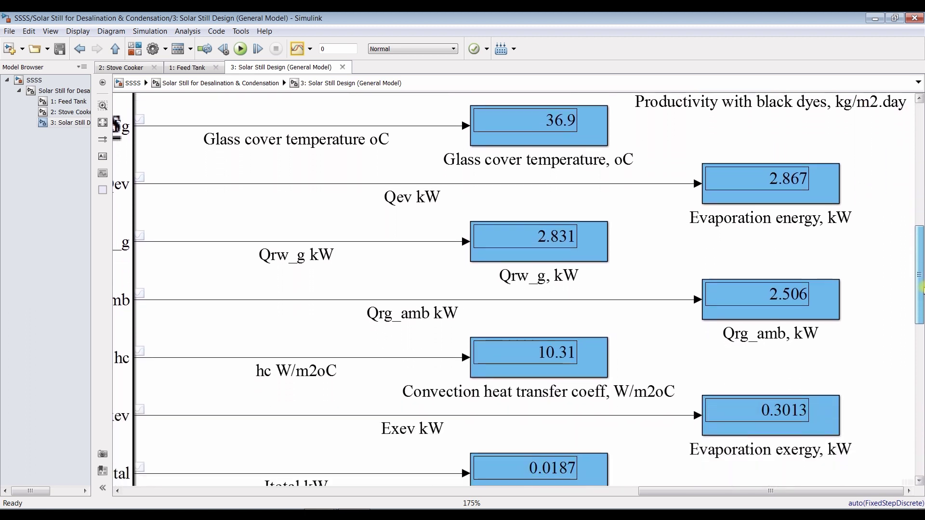
{"action": "left_click", "coordinate": [552, 120]}
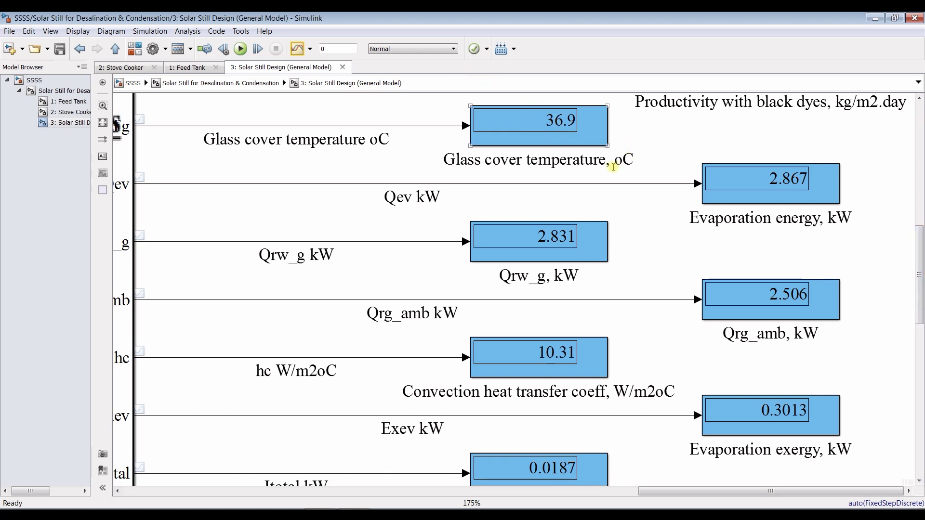
{"action": "left_click", "coordinate": [794, 200]}
{"action": "scroll", "coordinate": [817, 189], "scroll_direction": "up", "scroll_amount": 2}
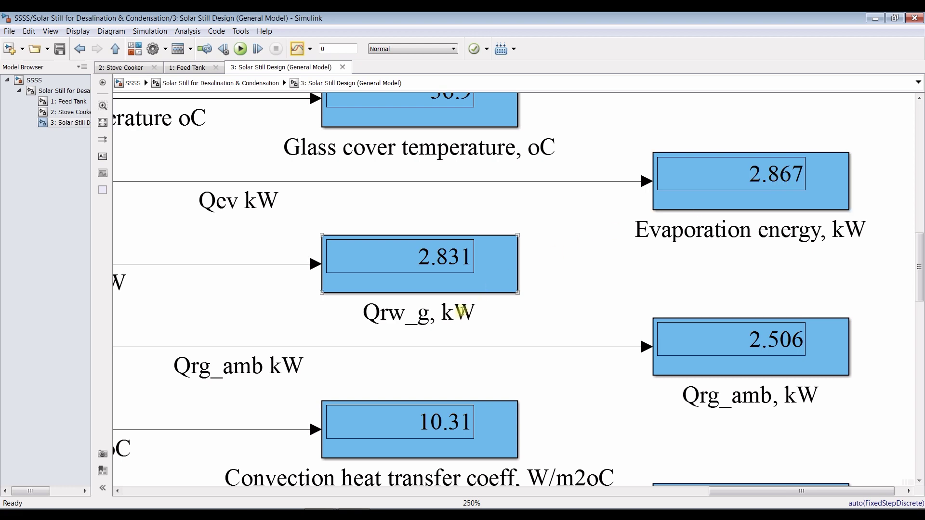
{"action": "left_click", "coordinate": [457, 312]}
{"action": "scroll", "coordinate": [457, 313], "scroll_direction": "down", "scroll_amount": 1}
{"action": "scroll", "coordinate": [426, 323], "scroll_direction": "down", "scroll_amount": 1}
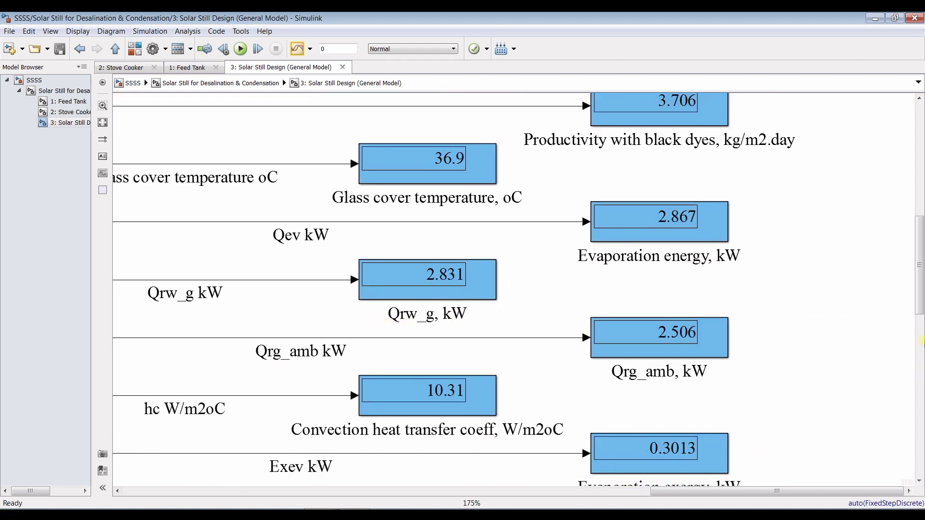
Examine the Qrg_amb, convection heat transfer coefficient, evaporation exergy and total exergy destruction rate displays
{"action": "left_click_drag", "start_coordinate": [919, 304], "coordinate": [920, 335]}
{"action": "left_click", "coordinate": [658, 234]}
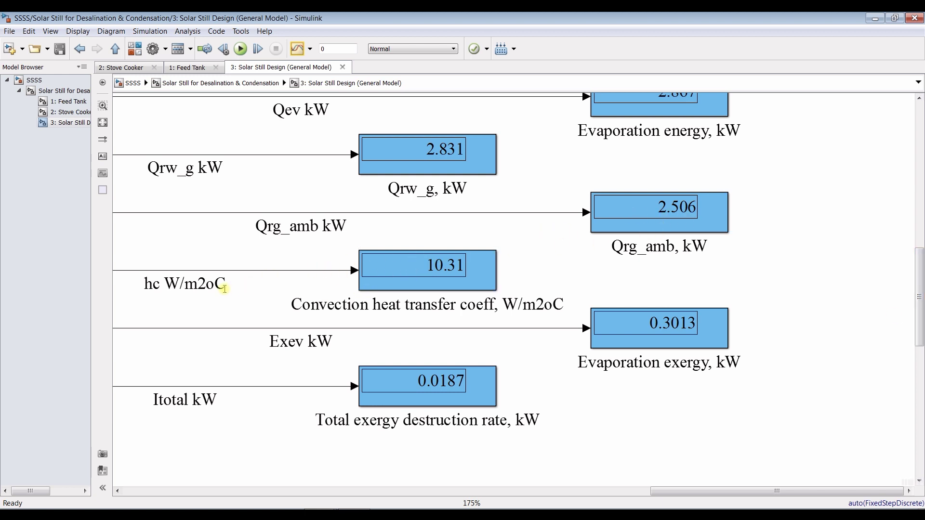
{"action": "left_click", "coordinate": [472, 288]}
{"action": "scroll", "coordinate": [920, 337], "scroll_direction": "down", "scroll_amount": 3}
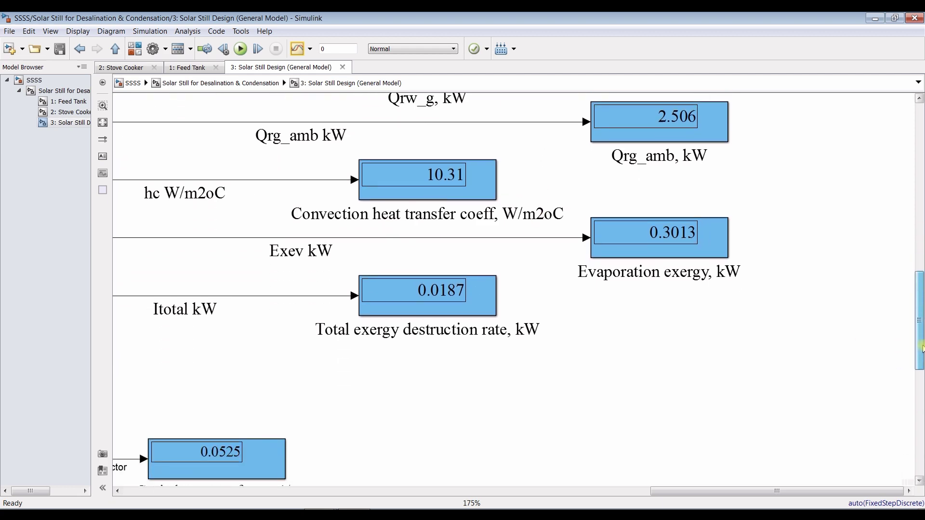
{"action": "left_click", "coordinate": [616, 329]}
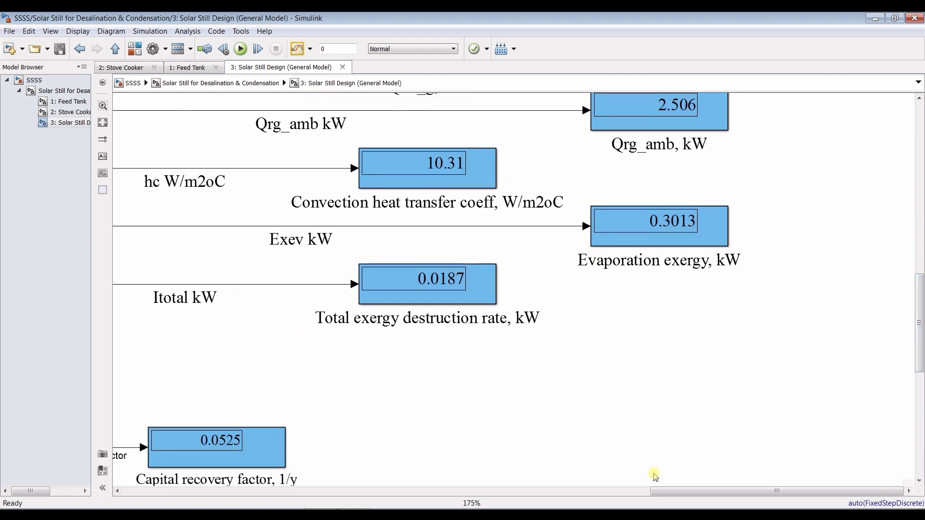
Examine the capital recovery factor, annual fixed charges and cost per litter displays of the cost analysis
{"action": "left_click_drag", "start_coordinate": [711, 498], "coordinate": [548, 501]}
{"action": "scroll", "coordinate": [733, 427], "scroll_direction": "down", "scroll_amount": 3}
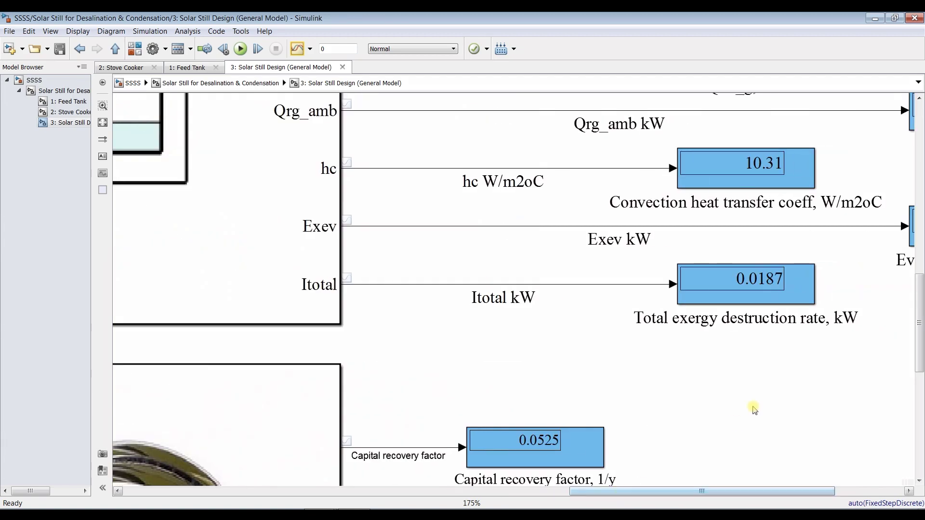
{"action": "scroll", "coordinate": [915, 338], "scroll_direction": "down", "scroll_amount": 2}
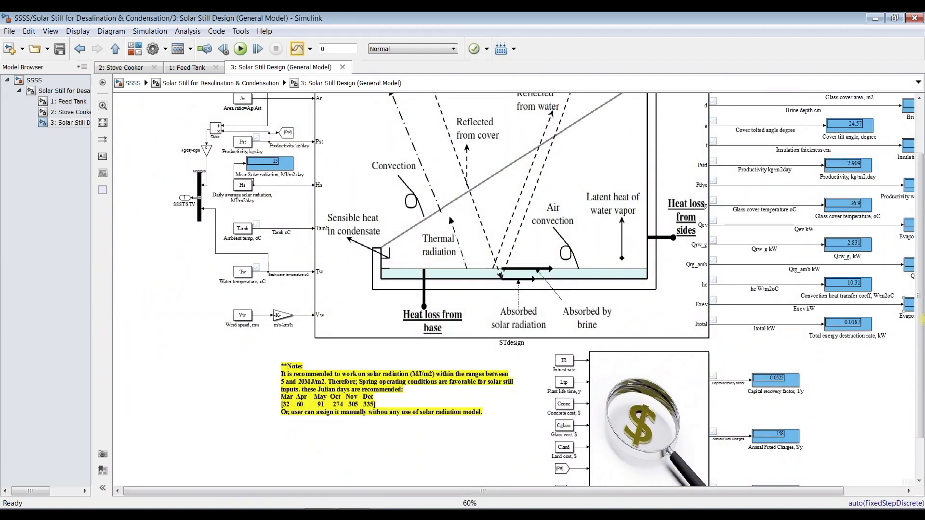
{"action": "scroll", "coordinate": [915, 373], "scroll_direction": "down", "scroll_amount": 1}
{"action": "scroll", "coordinate": [794, 371], "scroll_direction": "up", "scroll_amount": 4}
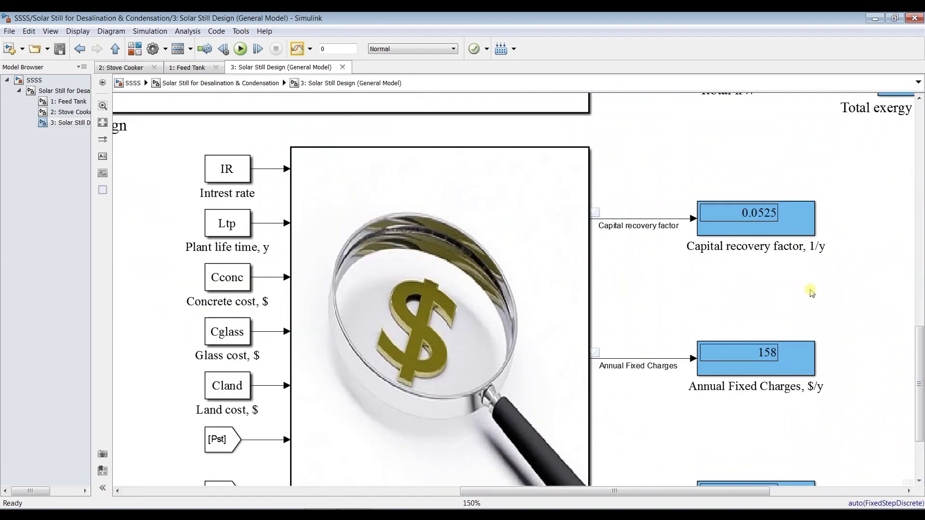
{"action": "scroll", "coordinate": [809, 289], "scroll_direction": "down", "scroll_amount": 4}
{"action": "scroll", "coordinate": [919, 360], "scroll_direction": "up", "scroll_amount": 1}
{"action": "scroll", "coordinate": [745, 386], "scroll_direction": "up", "scroll_amount": 2}
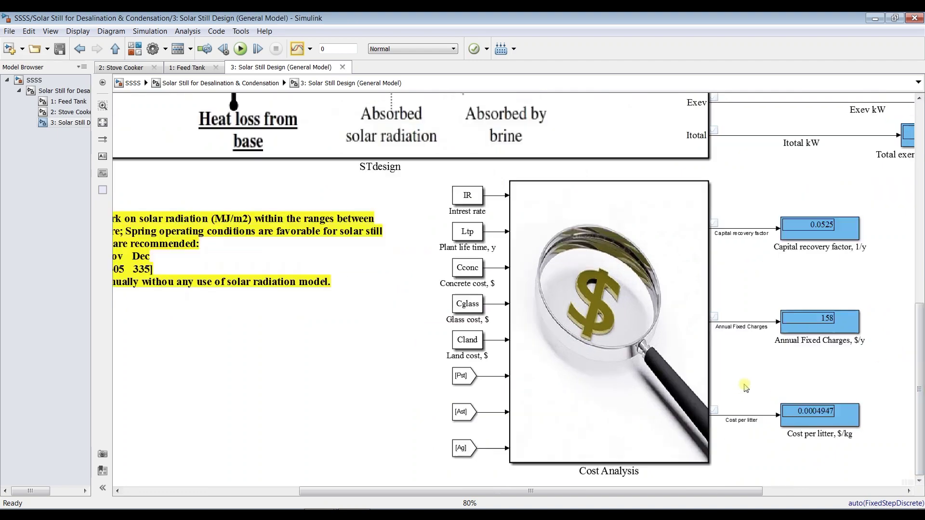
{"action": "scroll", "coordinate": [760, 389], "scroll_direction": "down", "scroll_amount": 3}
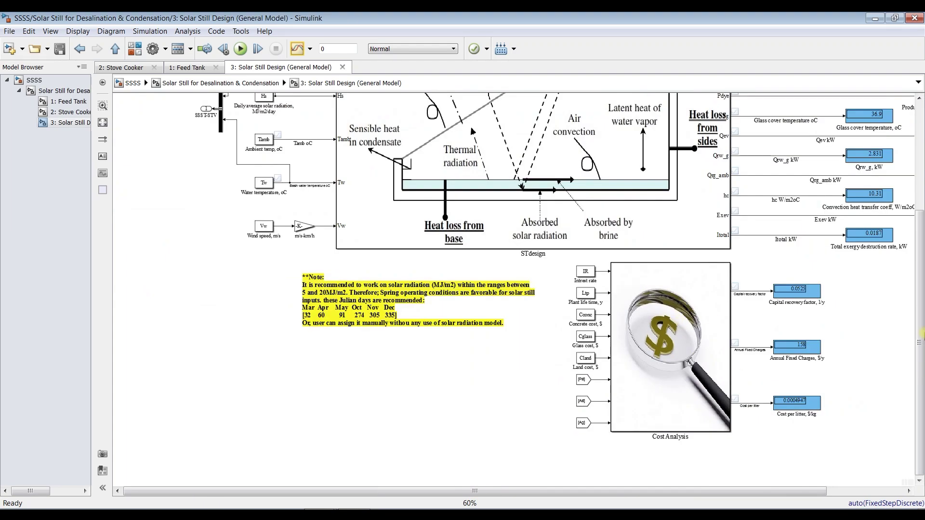
Set the simulation stop time to inf and save the model
{"action": "left_click_drag", "start_coordinate": [920, 329], "coordinate": [920, 203]}
{"action": "scroll", "coordinate": [703, 190], "scroll_direction": "down", "scroll_amount": 1}
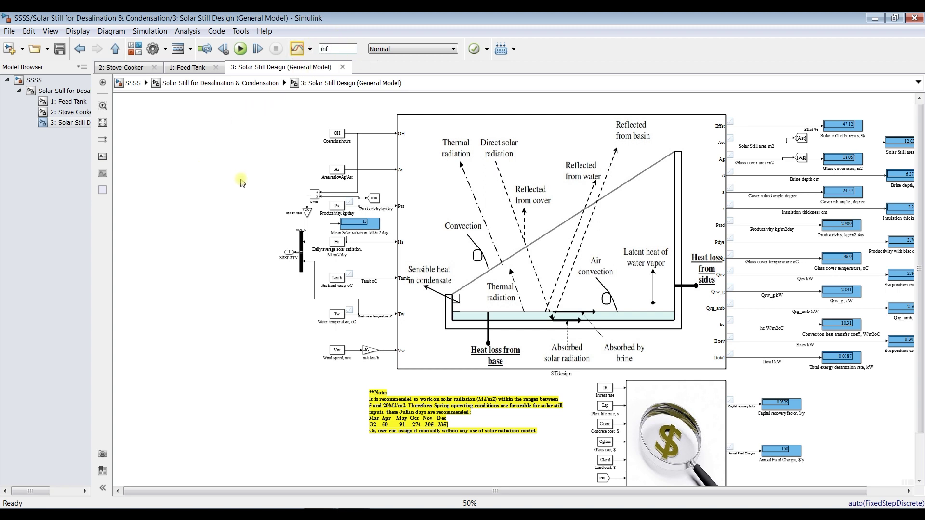
{"action": "left_click", "coordinate": [58, 50]}
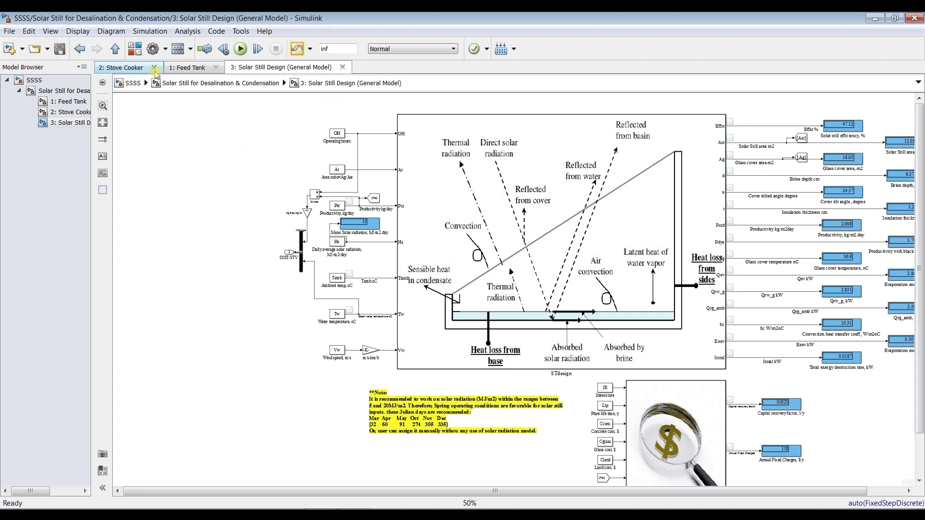
In the parent model, set the Solar Still Design block's solar still productivity to 1 kg/day and save the model
{"action": "left_click", "coordinate": [41, 94]}
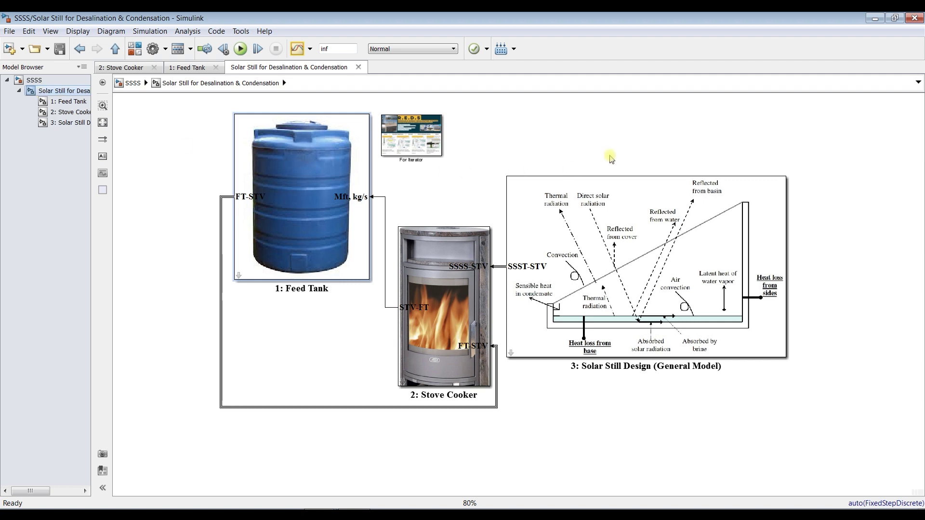
{"action": "double_click", "coordinate": [614, 234]}
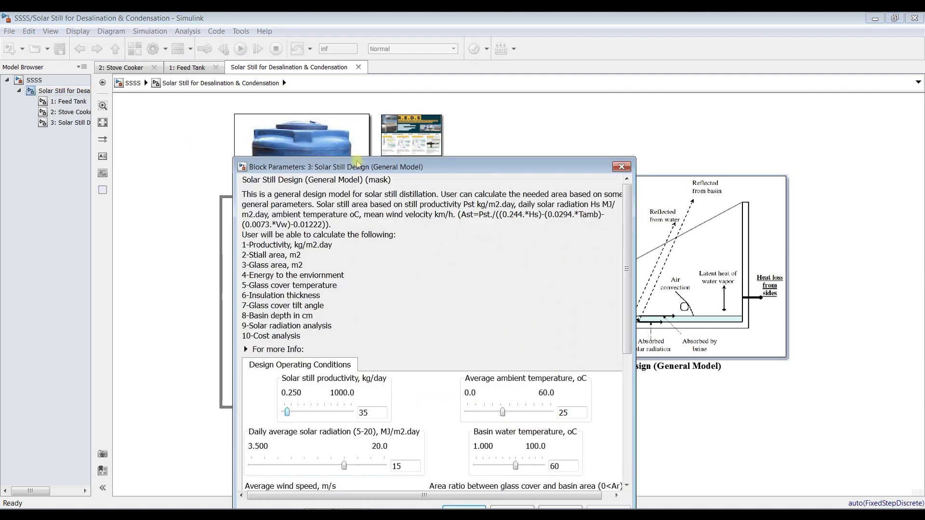
{"action": "left_click_drag", "start_coordinate": [362, 111], "coordinate": [273, 112]}
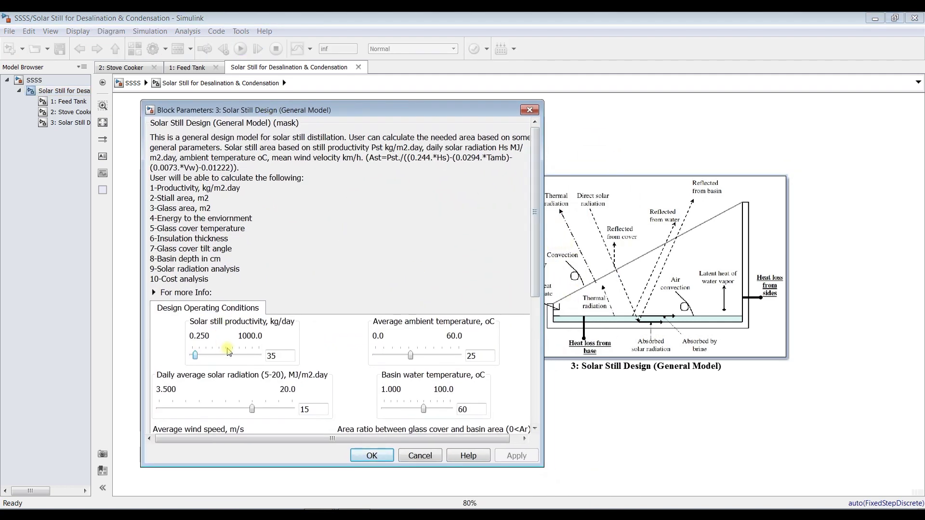
{"action": "double_click", "coordinate": [279, 355]}
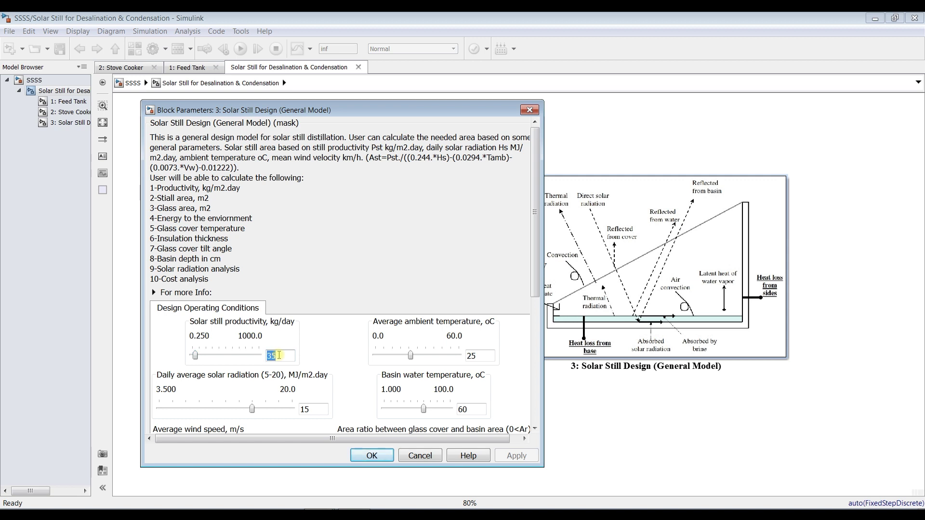
{"action": "type", "text": "1"}
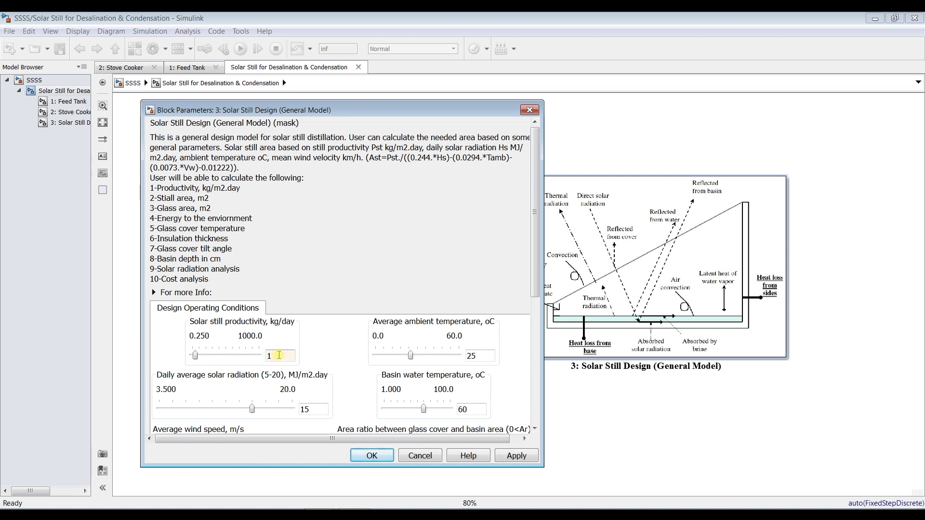
{"action": "left_click", "coordinate": [502, 458]}
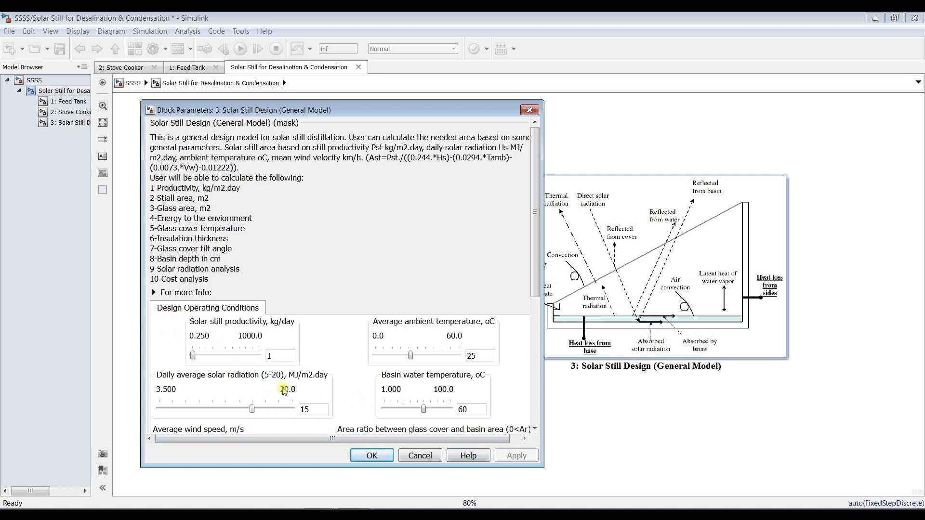
{"action": "mouse_move", "coordinate": [534, 272]}
{"action": "left_mouse_down"}
{"action": "mouse_move", "coordinate": [537, 400]}
{"action": "mouse_move", "coordinate": [536, 272]}
{"action": "left_mouse_up"}
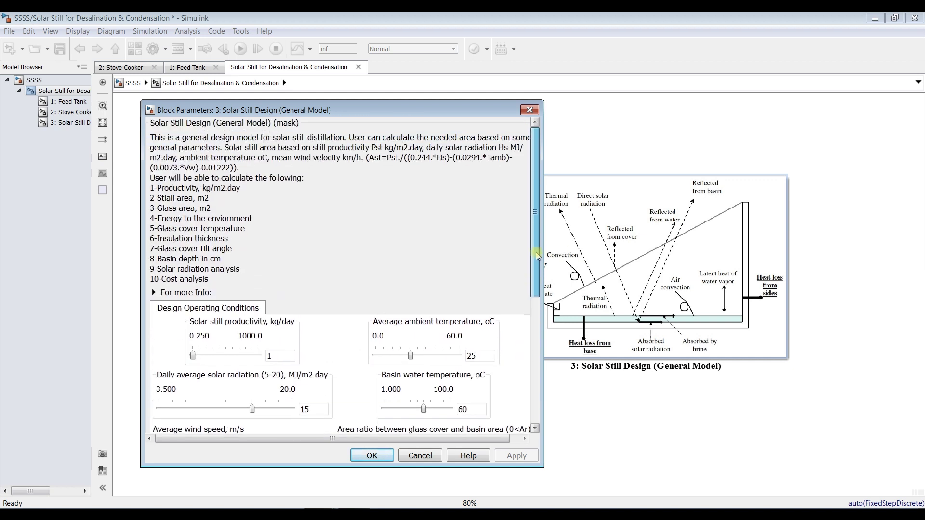
{"action": "key", "text": "Return"}
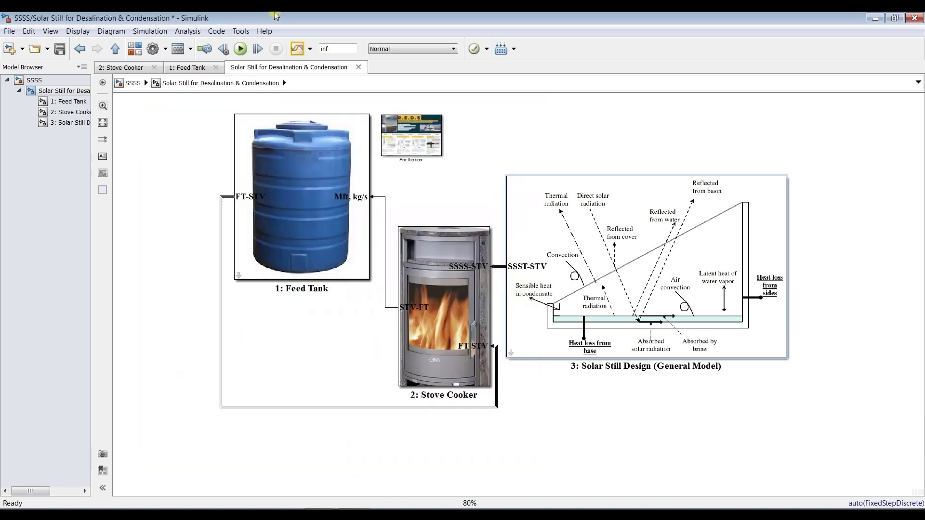
{"action": "left_click", "coordinate": [60, 50]}
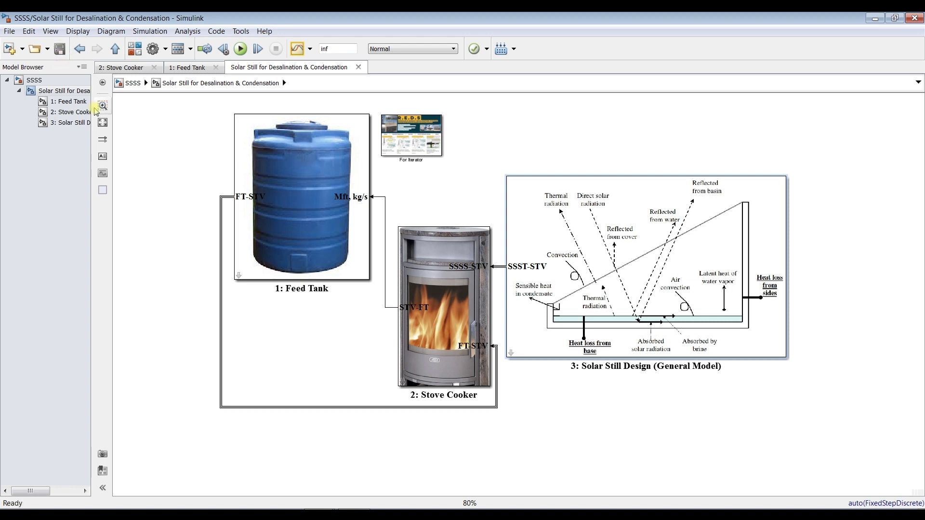
Run the simulation and bring back the parameters of the Solar Still Design (General Model) block
{"action": "left_click", "coordinate": [242, 49]}
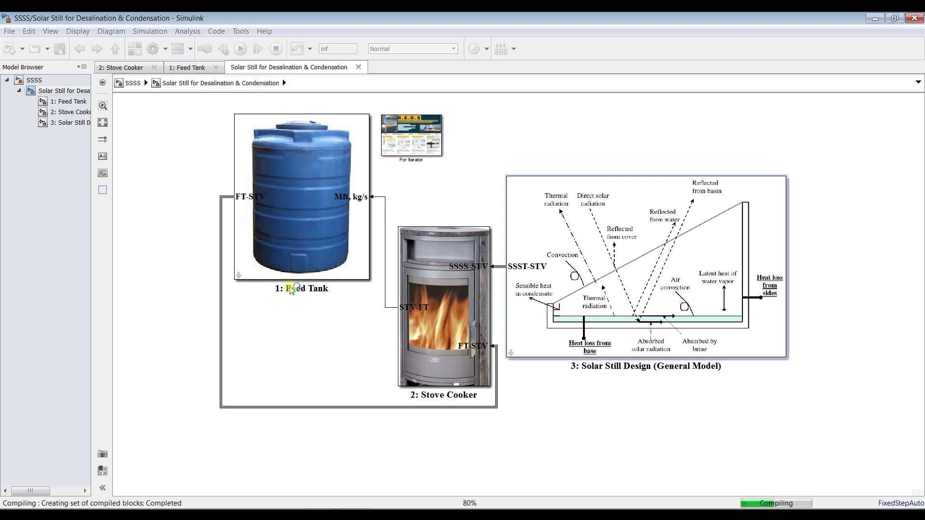
{"action": "mouse_move", "coordinate": [335, 515]}
{"action": "left_click", "coordinate": [334, 496]}
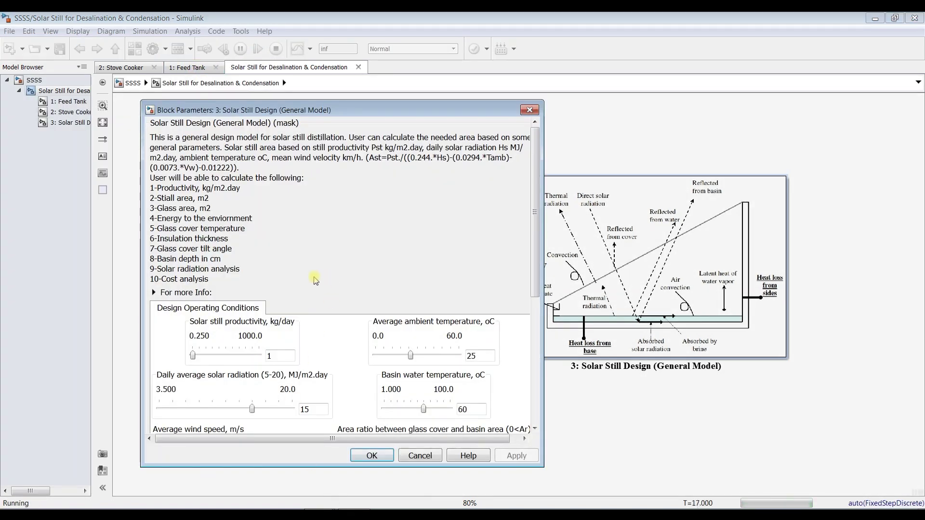
Raise the solar still productivity in small increments to 500.125 kg/day during the run, and stop the simulation
{"action": "left_click_drag", "start_coordinate": [193, 360], "coordinate": [194, 360]}
{"action": "key", "text": "Right"}
{"action": "key", "text": "Right"}
{"action": "key", "text": "Right"}
{"action": "key", "text": "Right"}
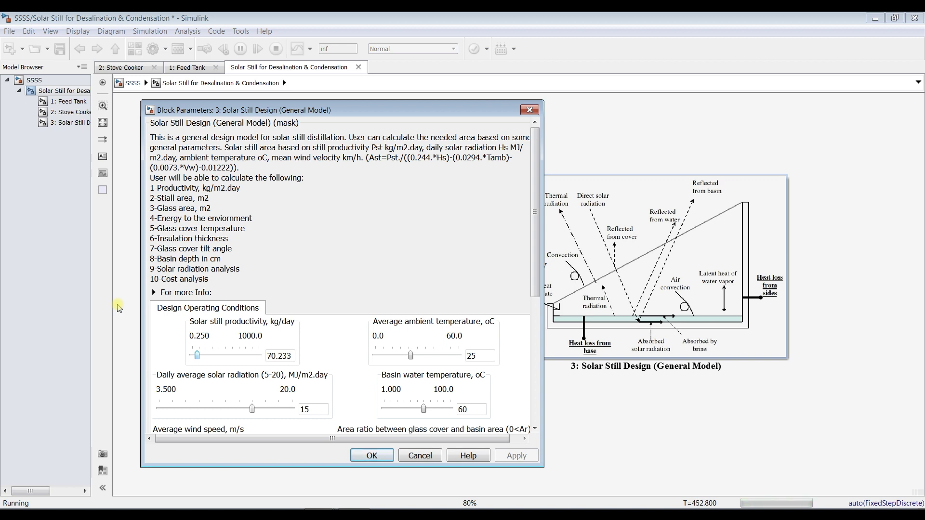
{"action": "key", "text": "Right"}
{"action": "key", "text": "Right"}
{"action": "key", "text": "Right"}
{"action": "key", "text": "Right"}
{"action": "key", "text": "Right"}
{"action": "key", "text": "Right"}
{"action": "key", "text": "Right"}
{"action": "key", "text": "Right"}
{"action": "key", "text": "Right"}
{"action": "key", "text": "Right"}
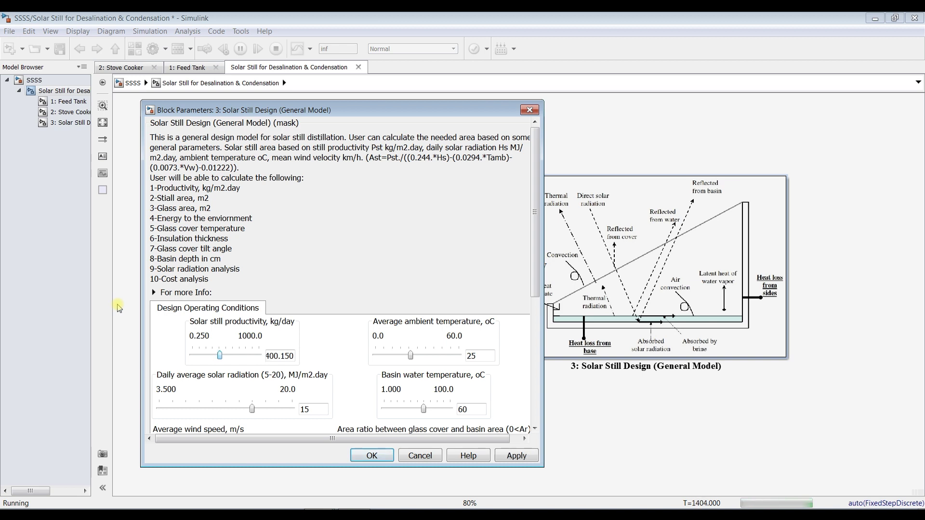
{"action": "key", "text": "Right"}
{"action": "key", "text": "Right"}
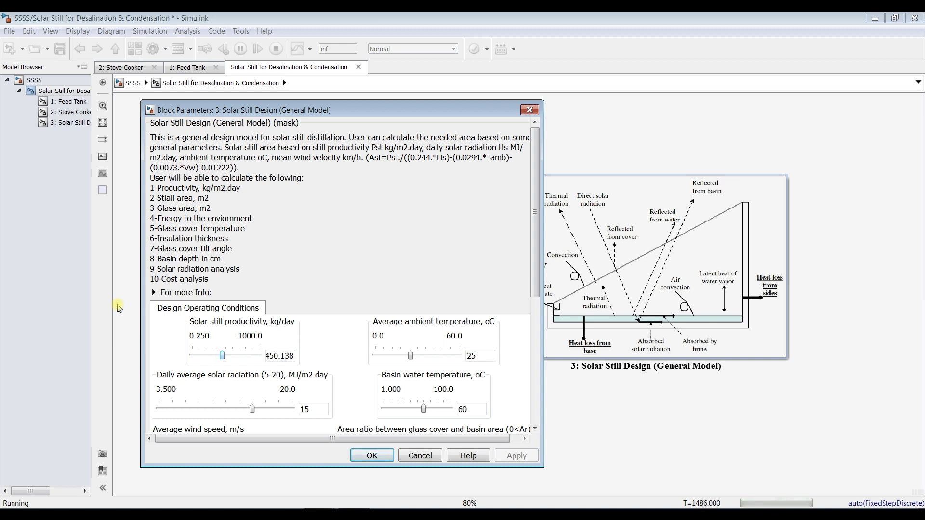
{"action": "key", "text": "Right"}
{"action": "key", "text": "Right"}
{"action": "key", "text": "Right"}
{"action": "key", "text": "Right"}
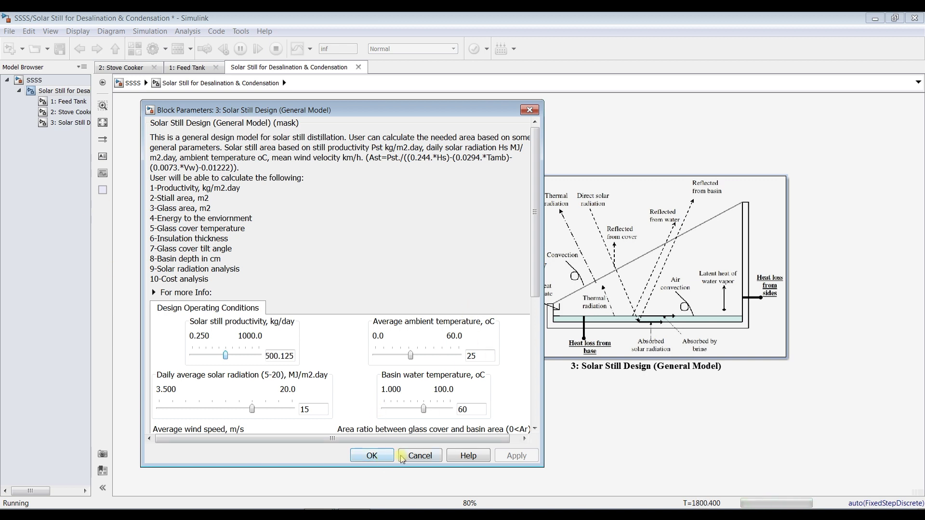
{"action": "left_click", "coordinate": [374, 456]}
{"action": "left_click", "coordinate": [276, 49]}
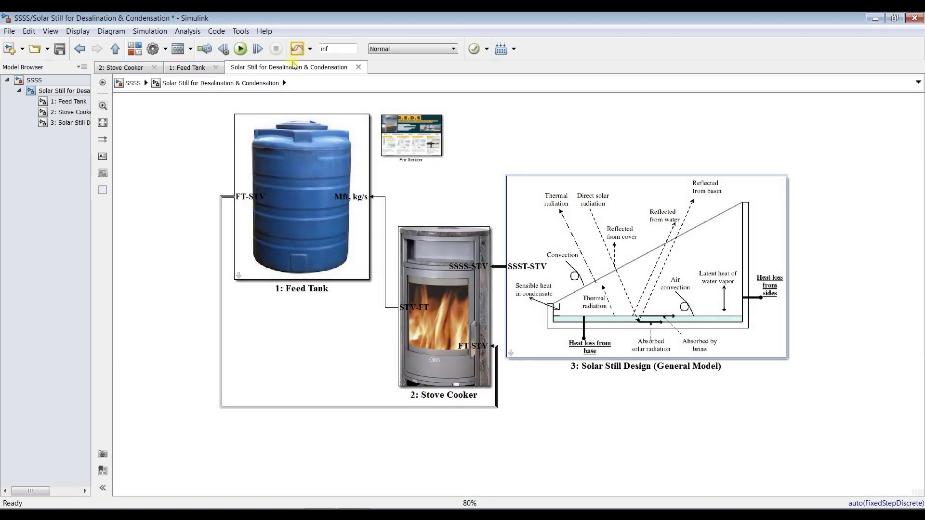
Open the Simulation Data Inspector maximized and plot Run 3's water level inside the tank in the first subplot
{"action": "left_click", "coordinate": [296, 50]}
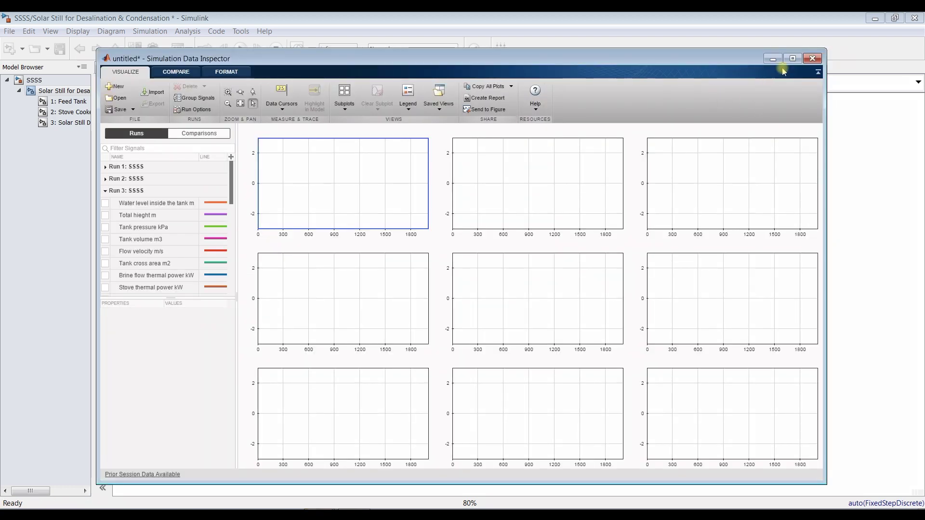
{"action": "left_click", "coordinate": [792, 59]}
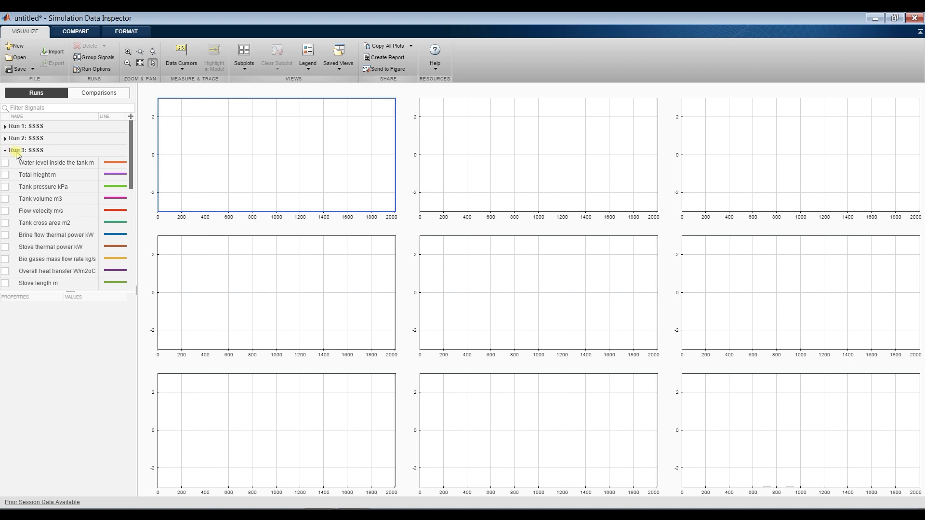
{"action": "left_click_drag", "start_coordinate": [60, 290], "coordinate": [66, 497]}
{"action": "scroll", "coordinate": [70, 268], "scroll_direction": "down", "scroll_amount": 1}
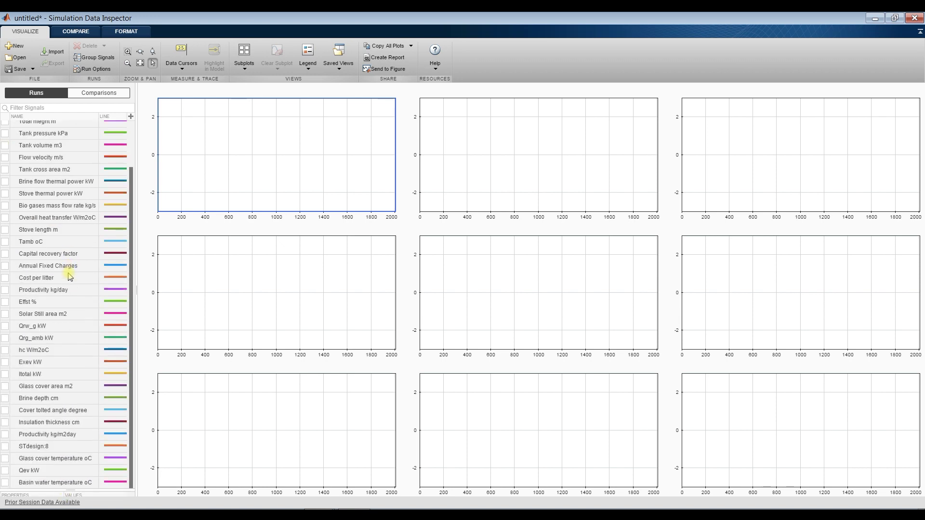
{"action": "scroll", "coordinate": [68, 271], "scroll_direction": "up", "scroll_amount": 2}
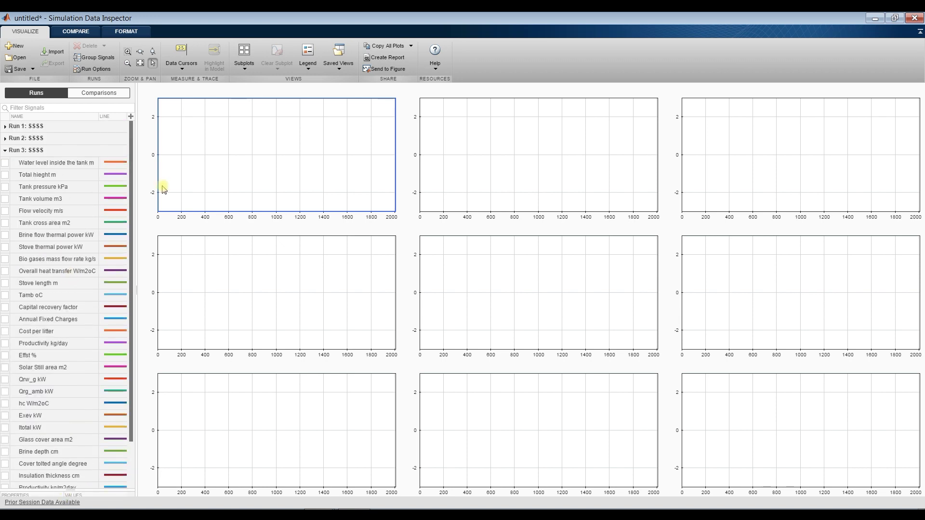
{"action": "left_click", "coordinate": [5, 164]}
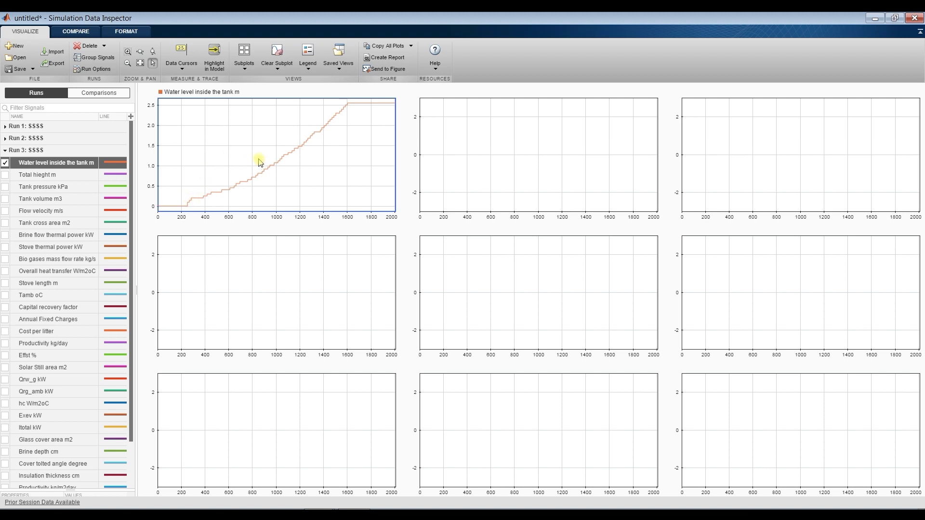
{"action": "left_click", "coordinate": [544, 126]}
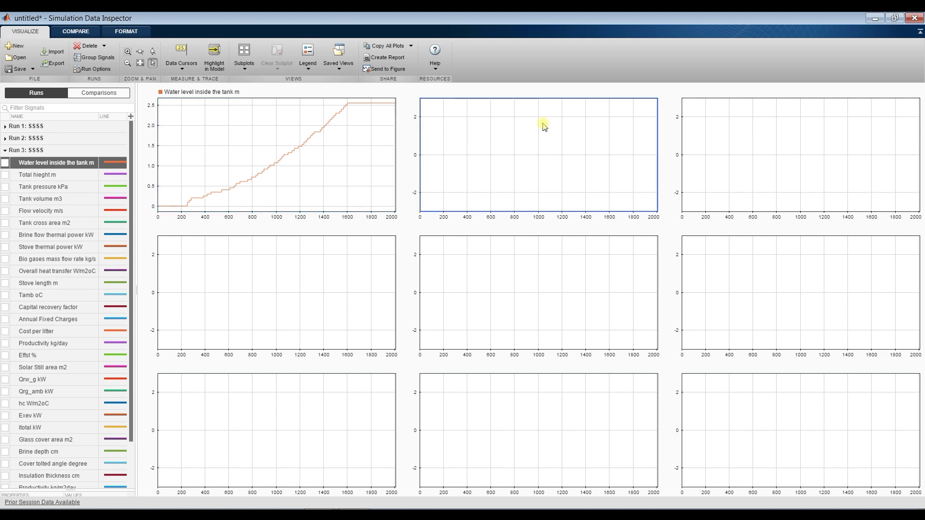
{"action": "left_click", "coordinate": [5, 176]}
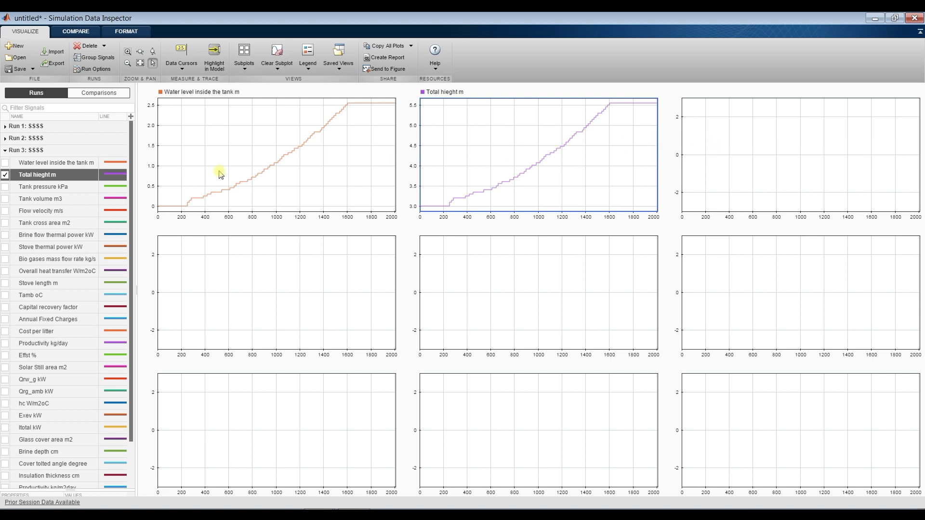
{"action": "left_click", "coordinate": [4, 176]}
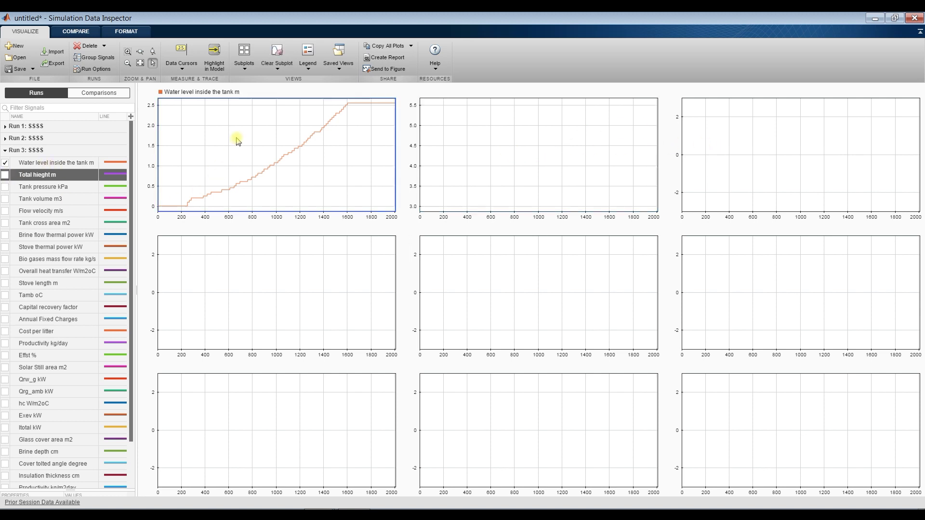
Add the total height signal to the first subplot and plot the tank pressure in the second subplot
{"action": "left_click", "coordinate": [5, 175]}
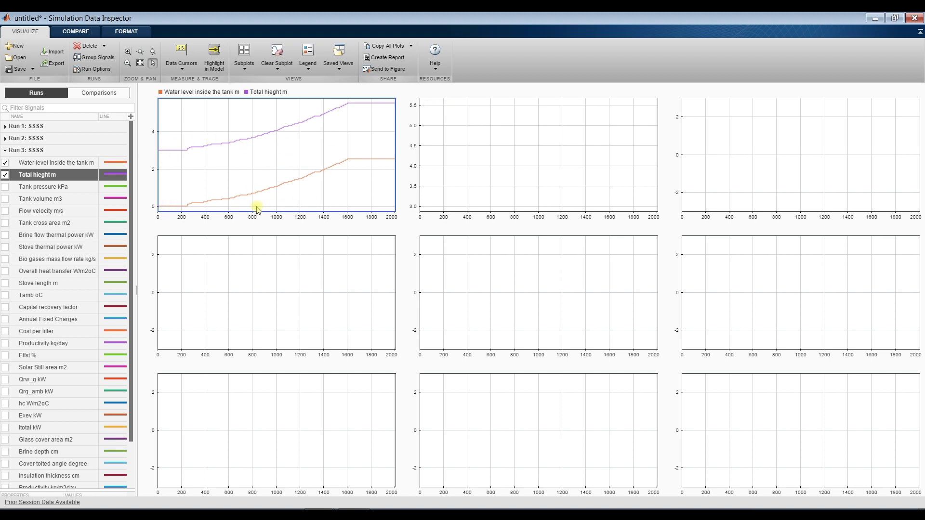
{"action": "left_click", "coordinate": [465, 152]}
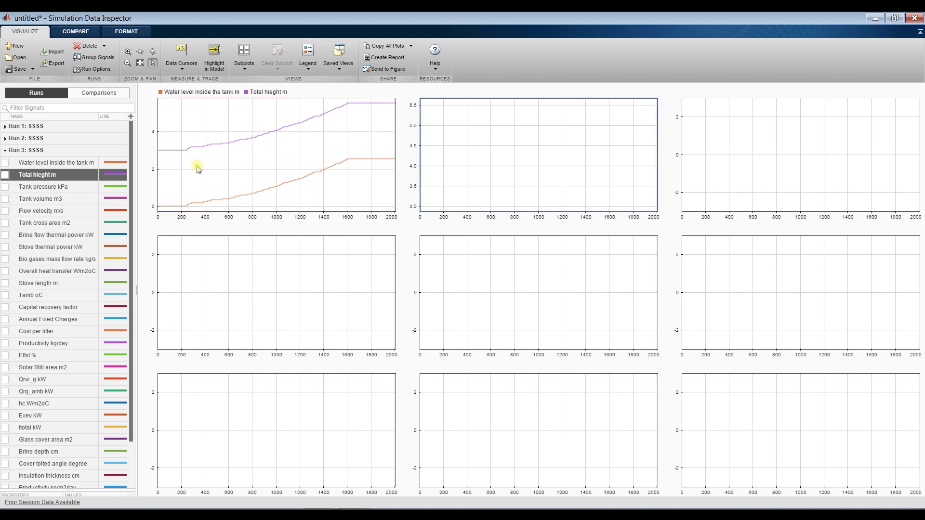
{"action": "left_click", "coordinate": [6, 188]}
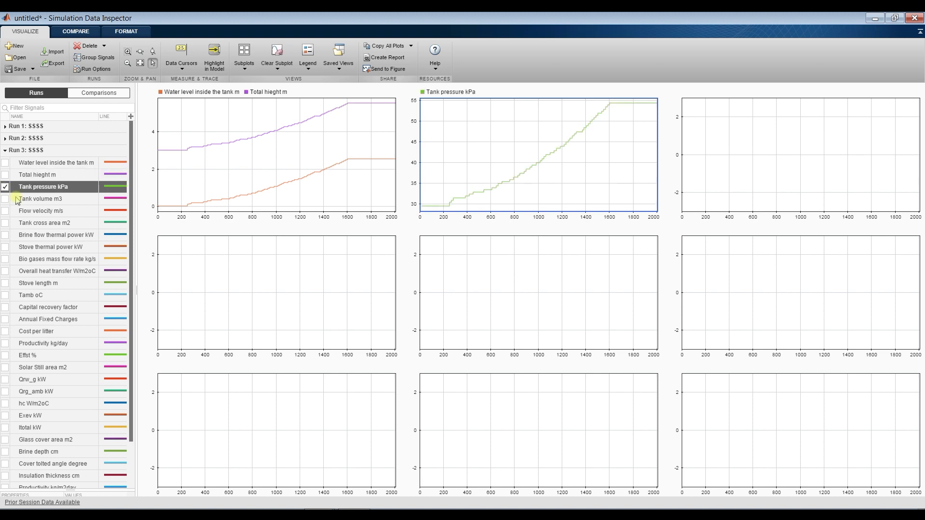
Plot the tank volume in the third subplot of the first row and the flow velocity in the first subplot of the second row
{"action": "left_click", "coordinate": [726, 131]}
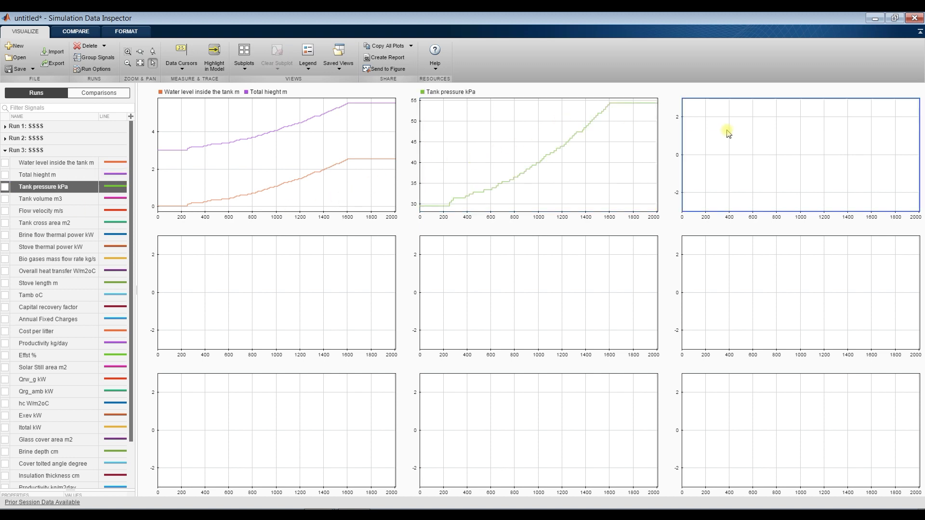
{"action": "left_click", "coordinate": [5, 199]}
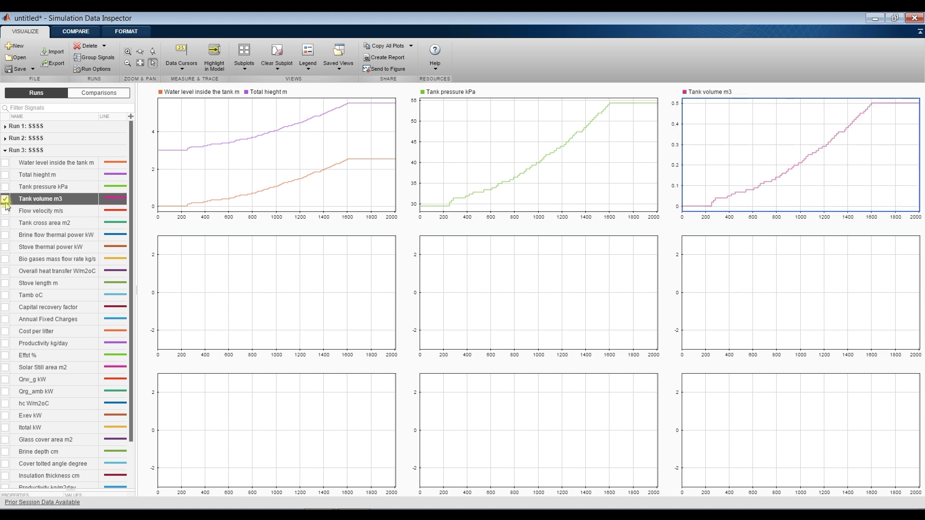
{"action": "left_click", "coordinate": [319, 295]}
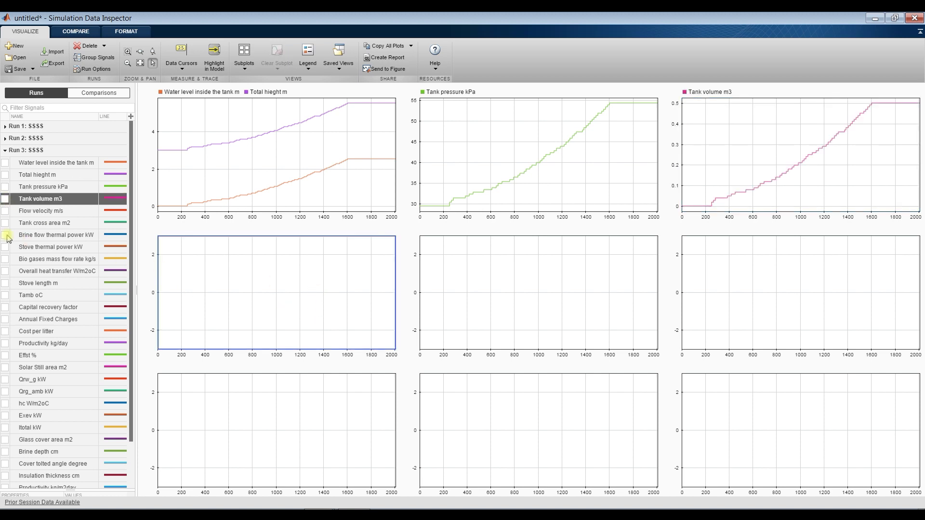
{"action": "left_click", "coordinate": [5, 211]}
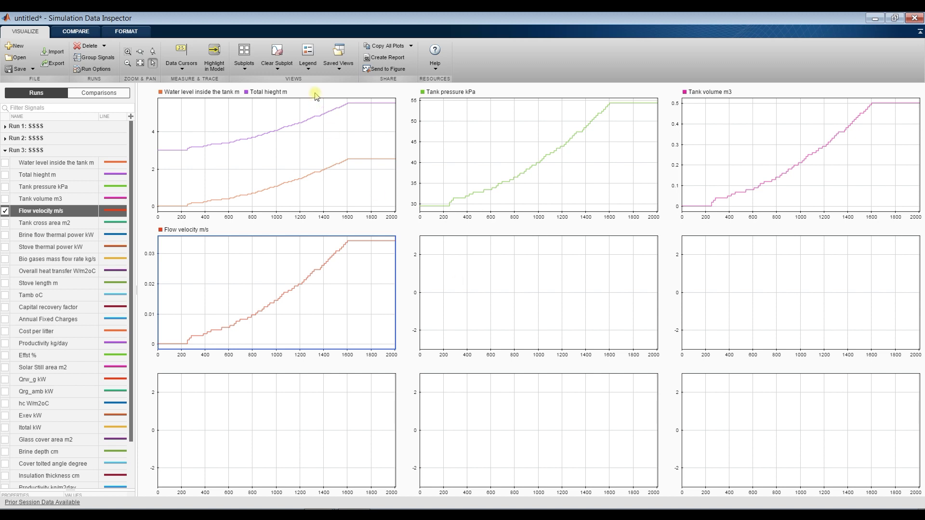
Change the subplot layout to three rows by four columns and plot the tank cross area in the first row's fourth subplot
{"action": "left_click", "coordinate": [245, 66]}
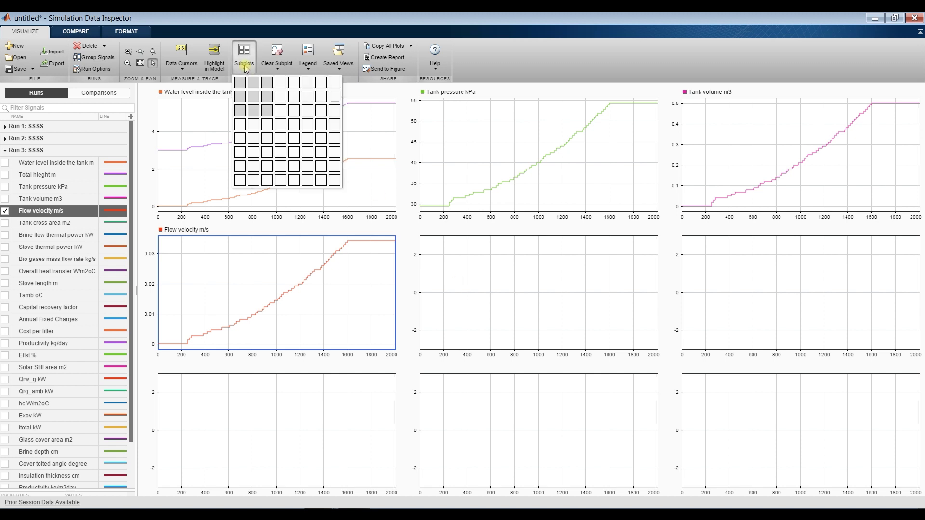
{"action": "left_click", "coordinate": [279, 111]}
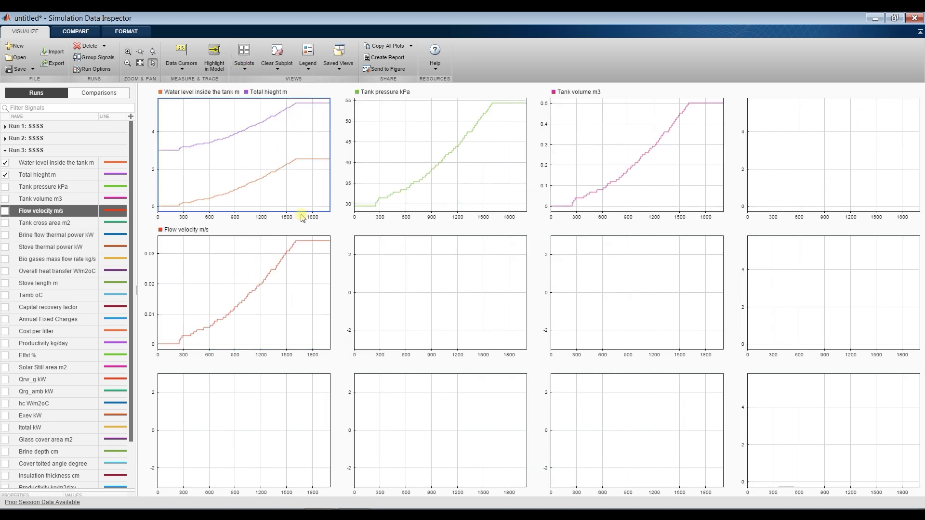
{"action": "left_click", "coordinate": [867, 123]}
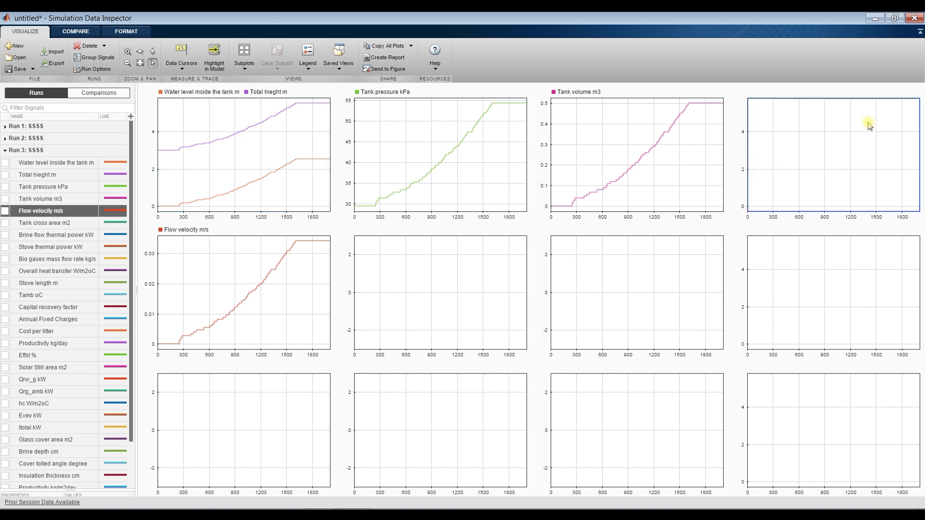
{"action": "left_click", "coordinate": [5, 225]}
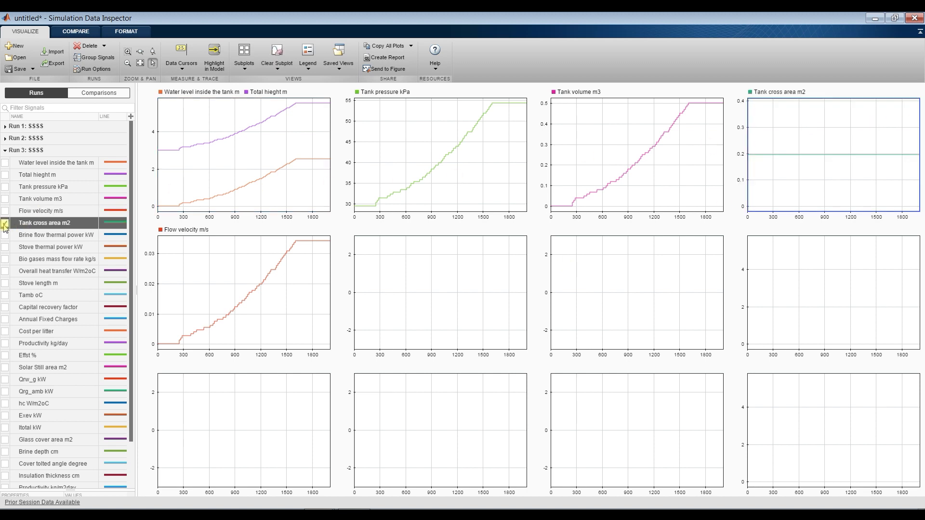
Plot the brine flow and stove thermal powers together in the second row's second subplot, and the bio gases mass flow rate in its third
{"action": "left_click", "coordinate": [439, 283]}
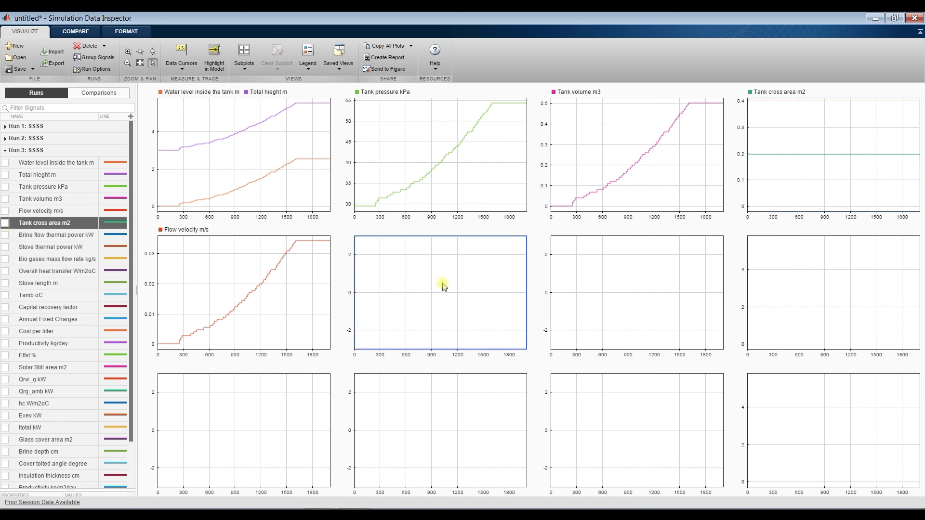
{"action": "left_click", "coordinate": [5, 235]}
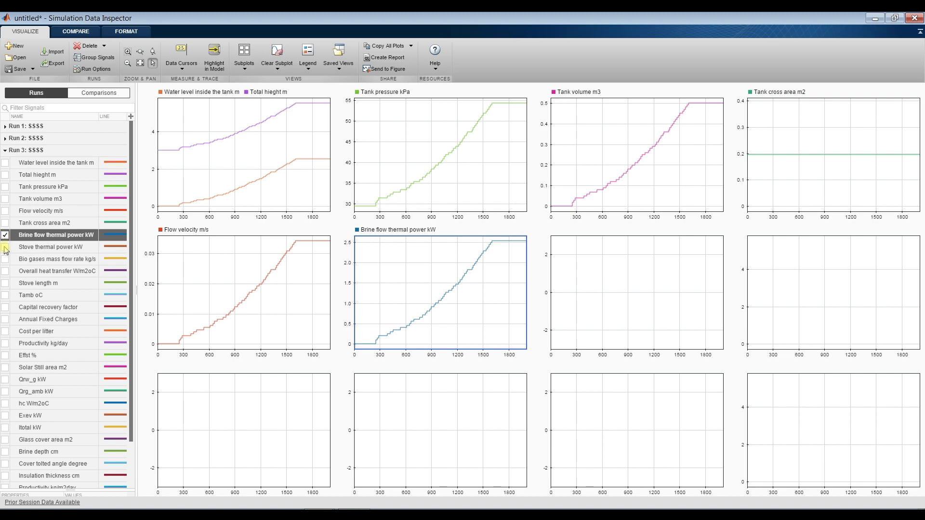
{"action": "left_click", "coordinate": [5, 247]}
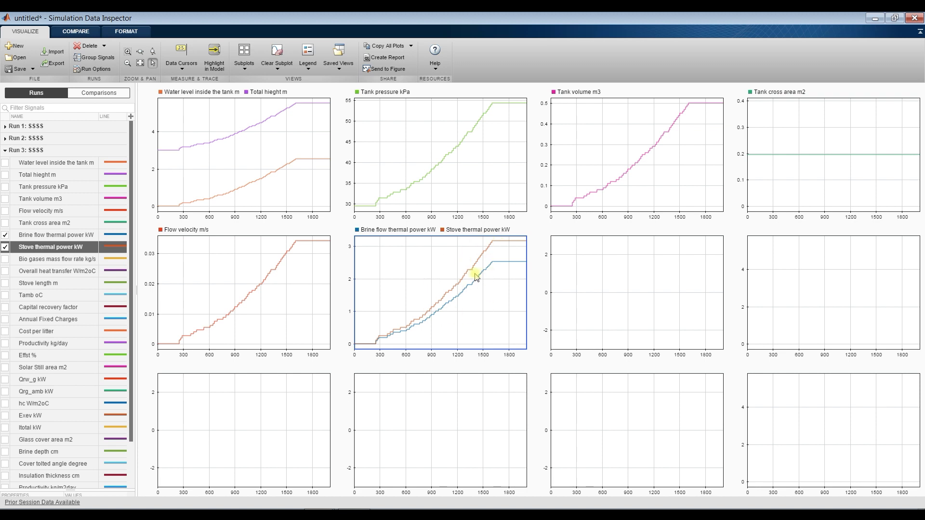
{"action": "left_click", "coordinate": [576, 265]}
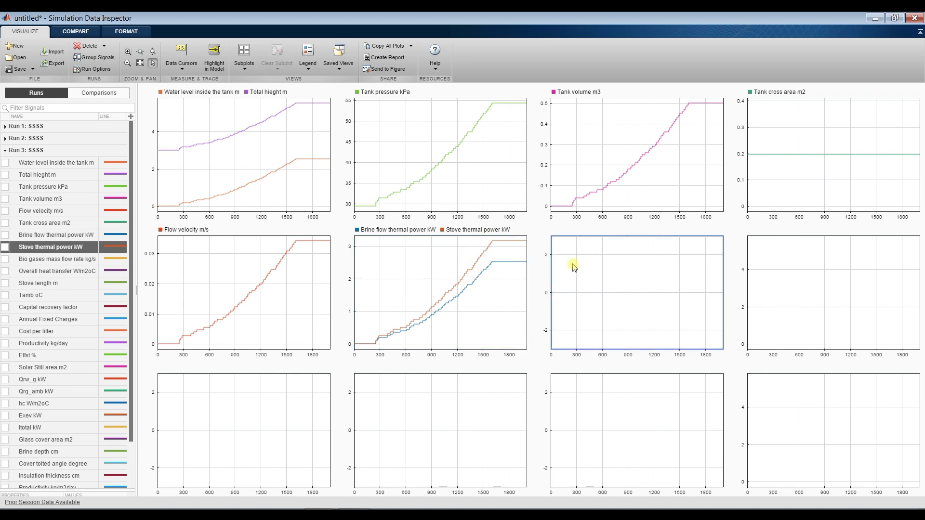
{"action": "left_click", "coordinate": [5, 260]}
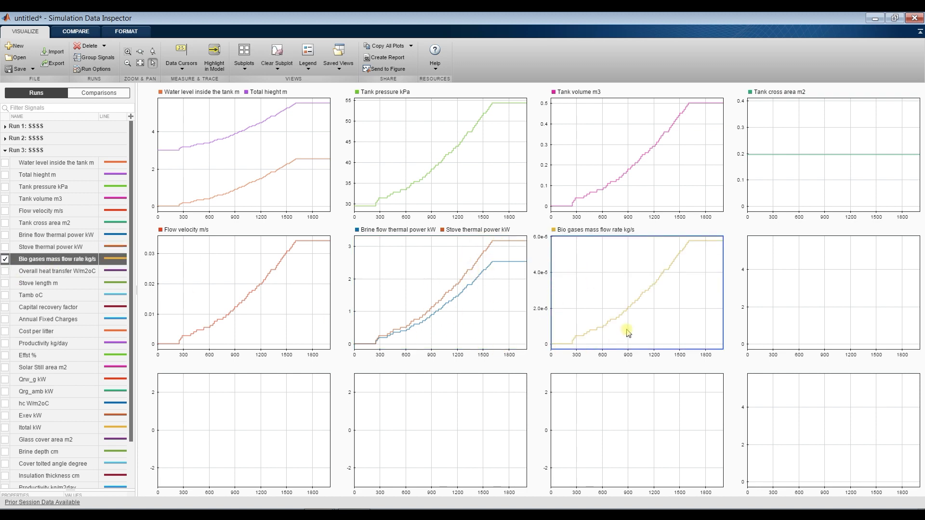
Plot the overall heat transfer in the second row's fourth subplot, and replace it with the stove length
{"action": "left_click", "coordinate": [776, 274]}
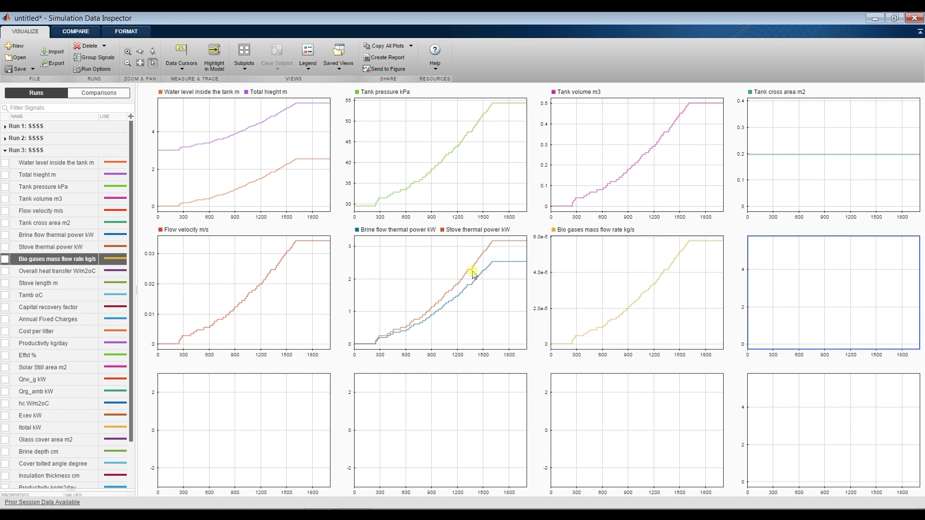
{"action": "left_click", "coordinate": [4, 272]}
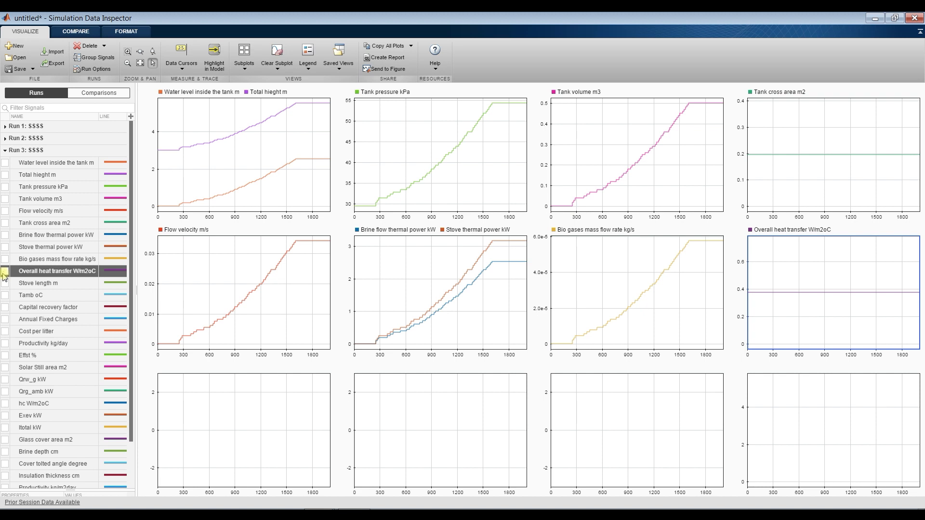
{"action": "left_click", "coordinate": [4, 272]}
{"action": "left_click", "coordinate": [5, 284]}
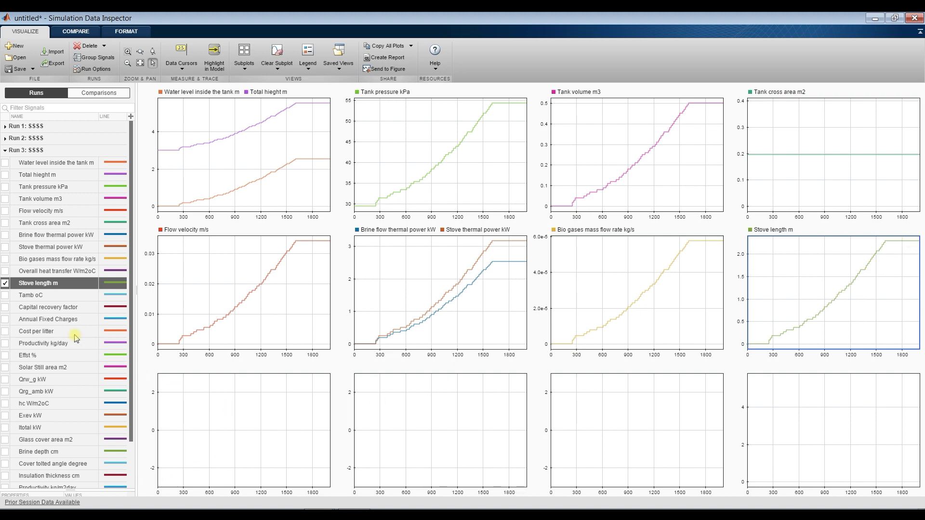
Plot the solar still area in the third row's first subplot, and Qrw_g with Qrg_amb in its second subplot
{"action": "left_click", "coordinate": [197, 398]}
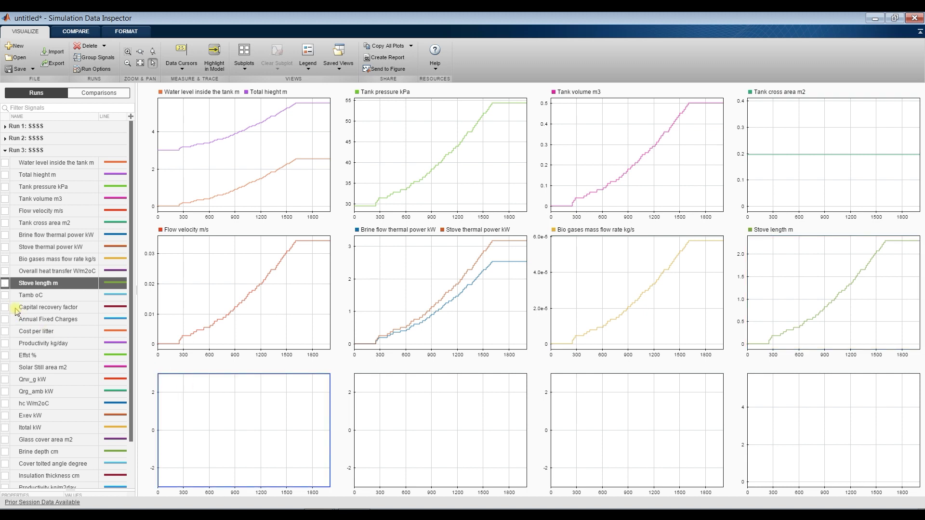
{"action": "scroll", "coordinate": [33, 330], "scroll_direction": "down", "scroll_amount": 3}
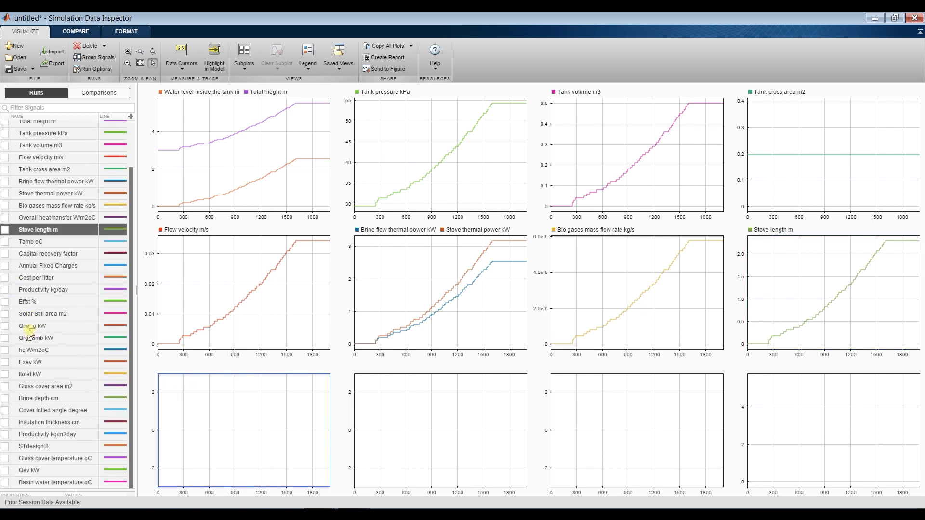
{"action": "left_click", "coordinate": [5, 315]}
{"action": "left_click", "coordinate": [377, 433]}
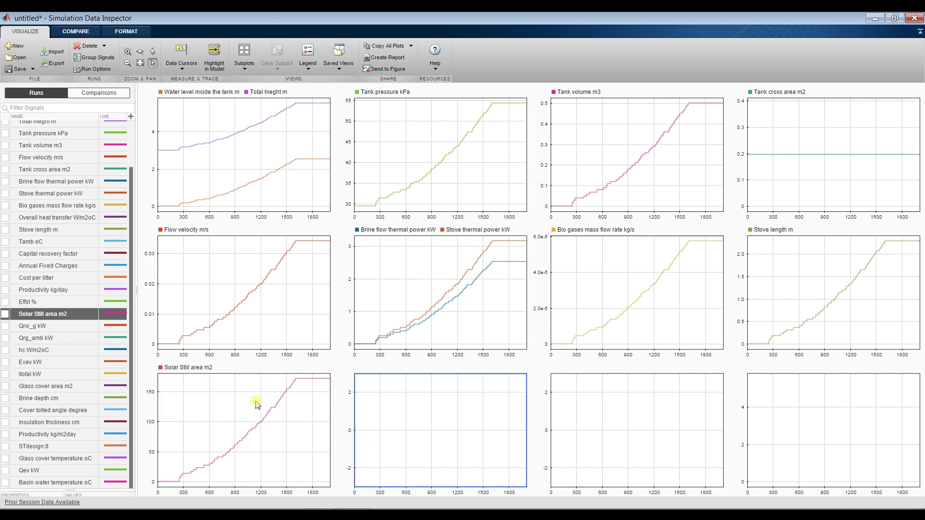
{"action": "left_click", "coordinate": [5, 326]}
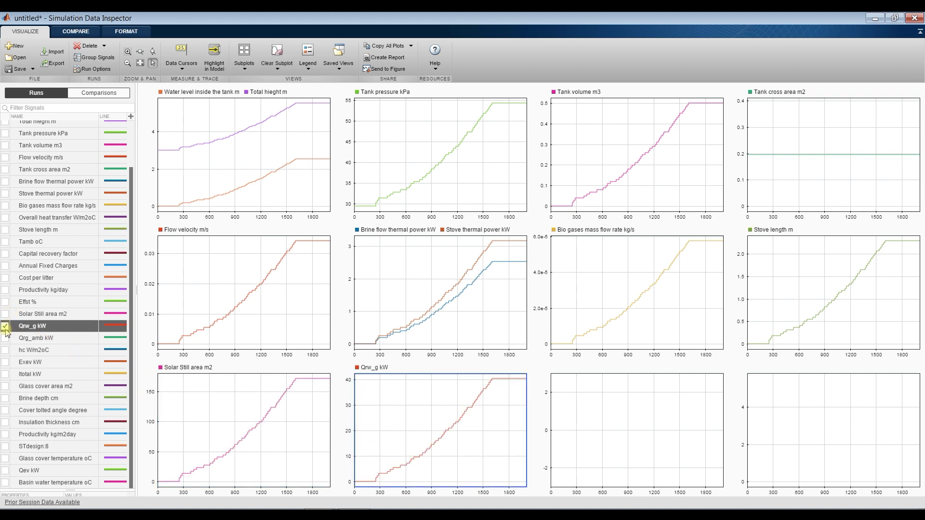
{"action": "left_click", "coordinate": [6, 339]}
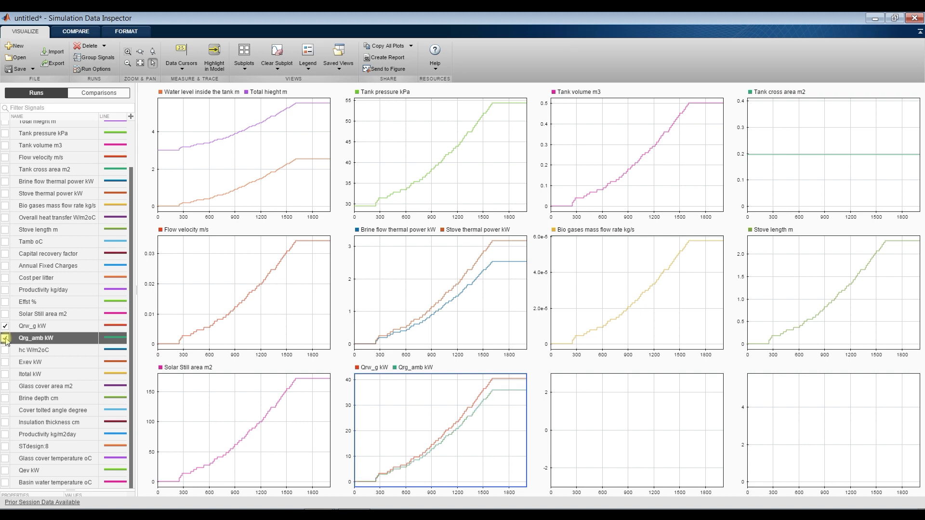
Plot hc in the third row's third subplot, and Exev together with Itotal in its fourth subplot
{"action": "left_click", "coordinate": [634, 455]}
{"action": "left_click", "coordinate": [6, 350]}
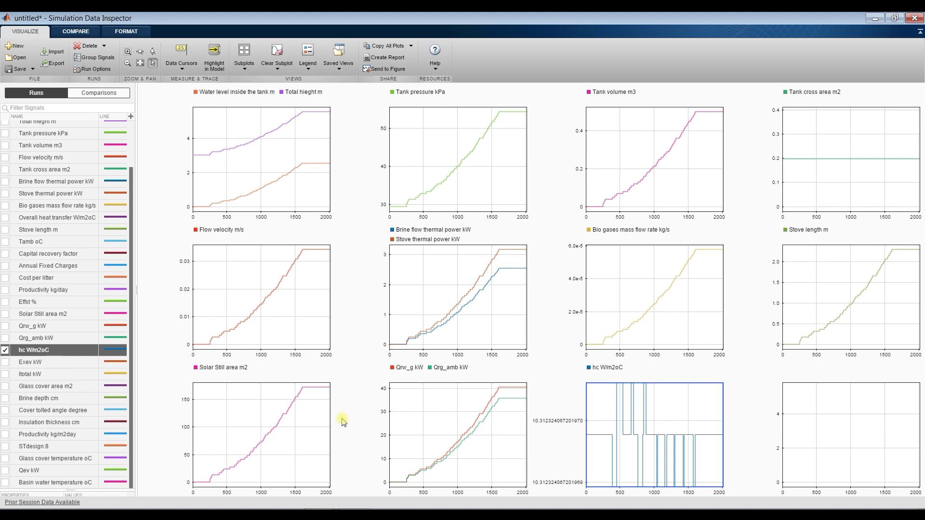
{"action": "left_click", "coordinate": [797, 430]}
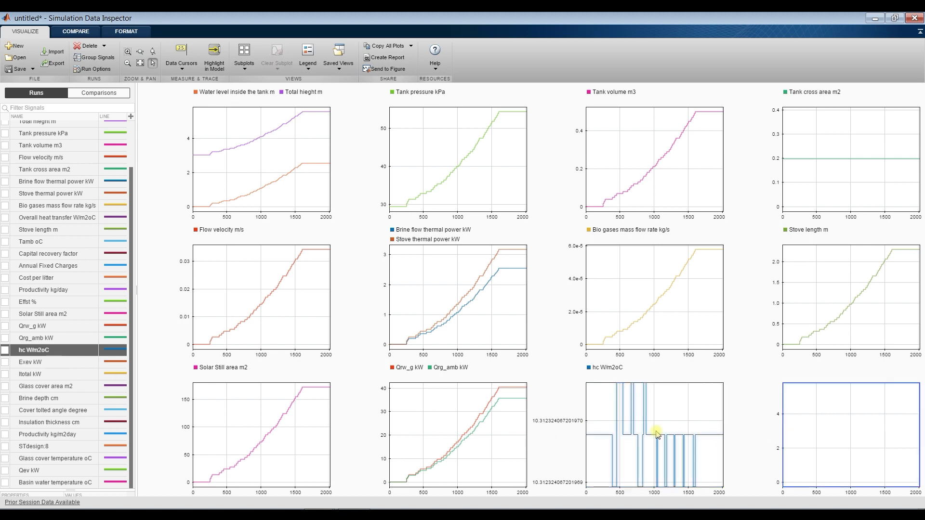
{"action": "left_click", "coordinate": [4, 362]}
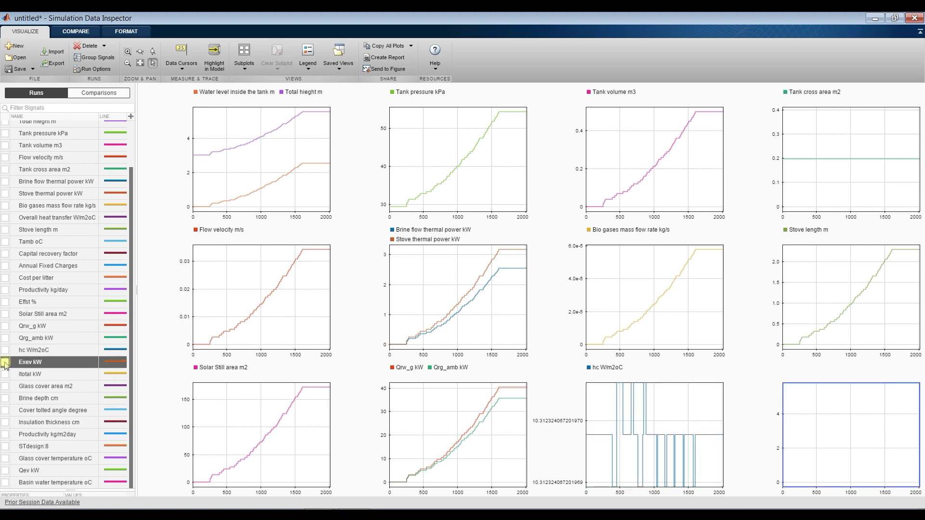
{"action": "left_click", "coordinate": [5, 375]}
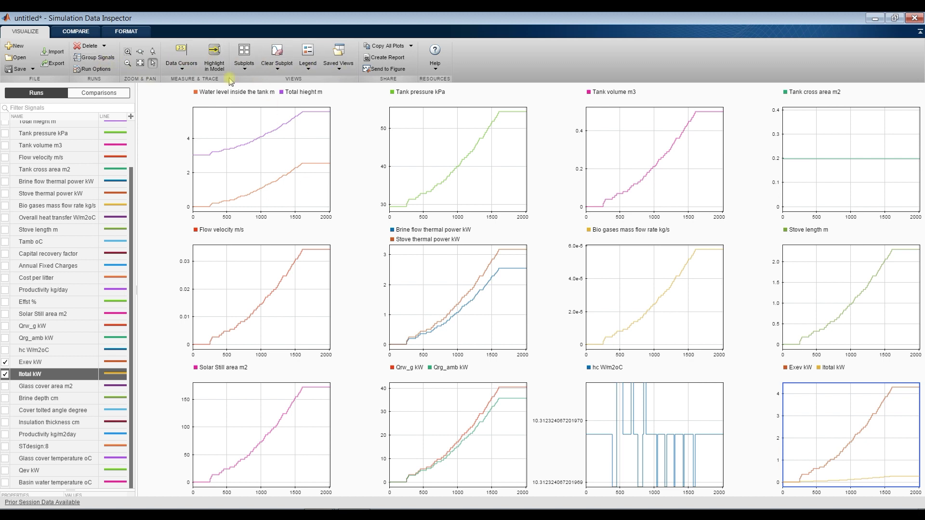
Expand the subplot layout to four rows by four columns and plot the brine depth in the first row's empty subplot
{"action": "left_click", "coordinate": [238, 67]}
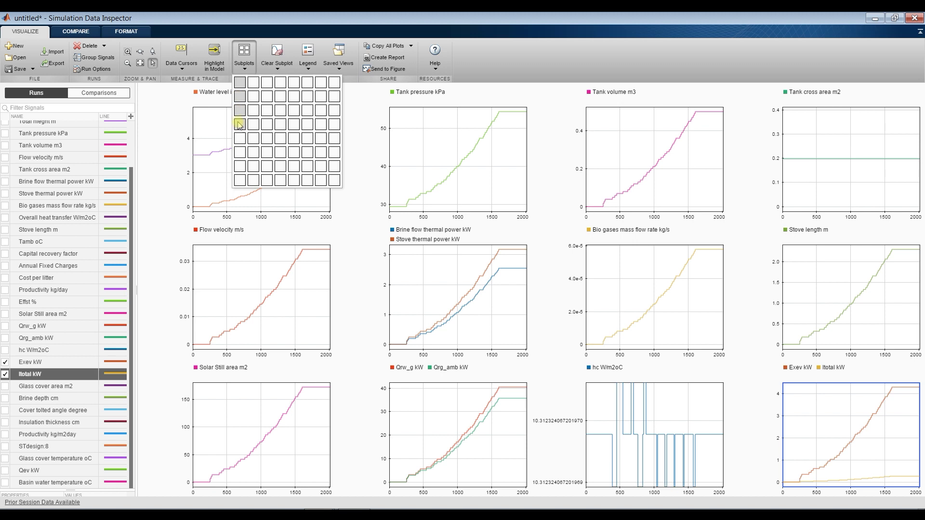
{"action": "left_click", "coordinate": [281, 124]}
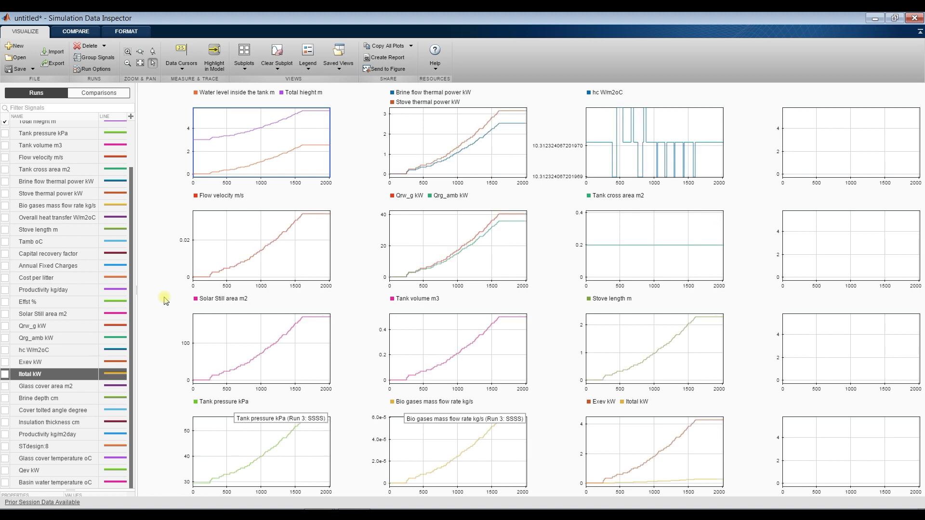
{"action": "left_click", "coordinate": [820, 139]}
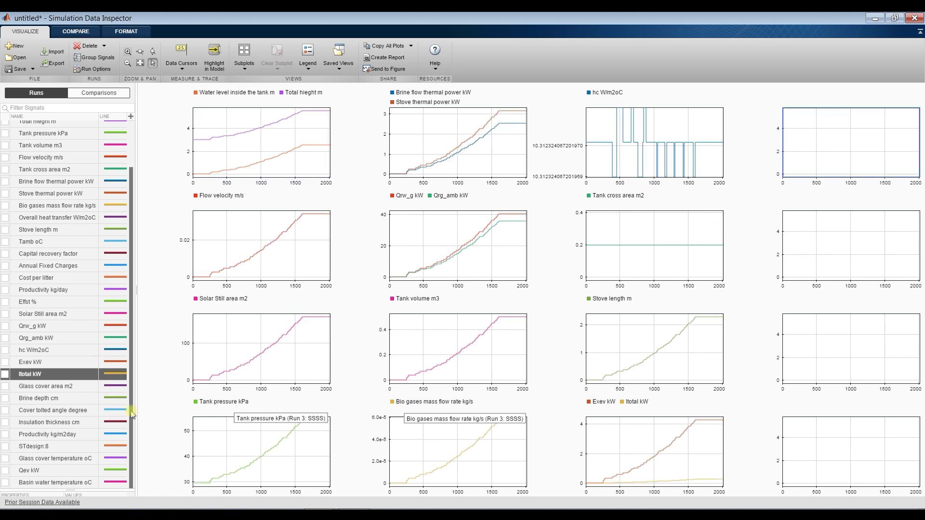
{"action": "left_click", "coordinate": [5, 400]}
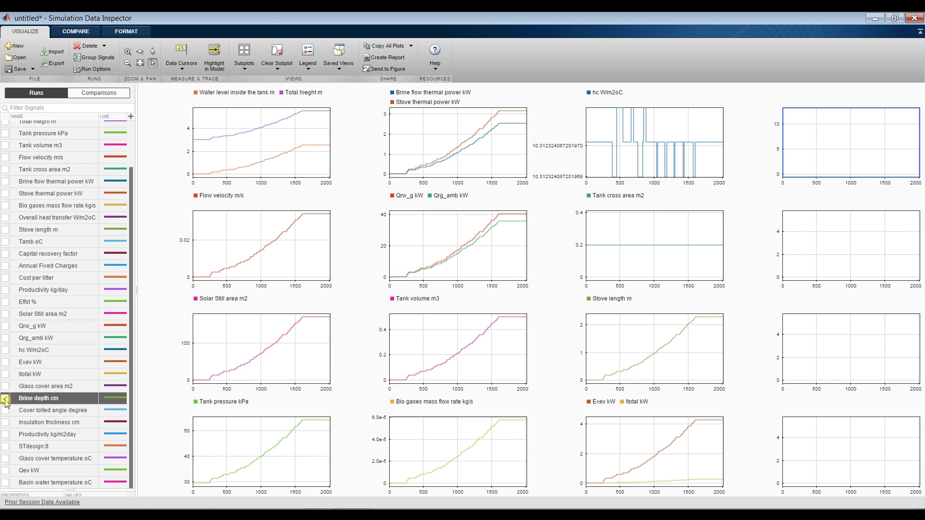
Plot the cover tilted angle in the second row's empty subplot and the productivity in kg/m2day in the third row's empty subplot
{"action": "left_click", "coordinate": [830, 268]}
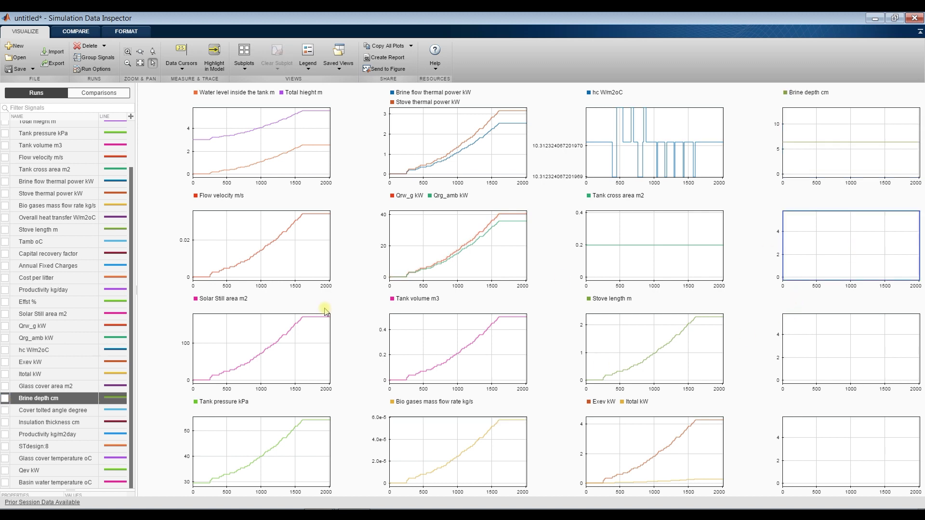
{"action": "left_click", "coordinate": [5, 411]}
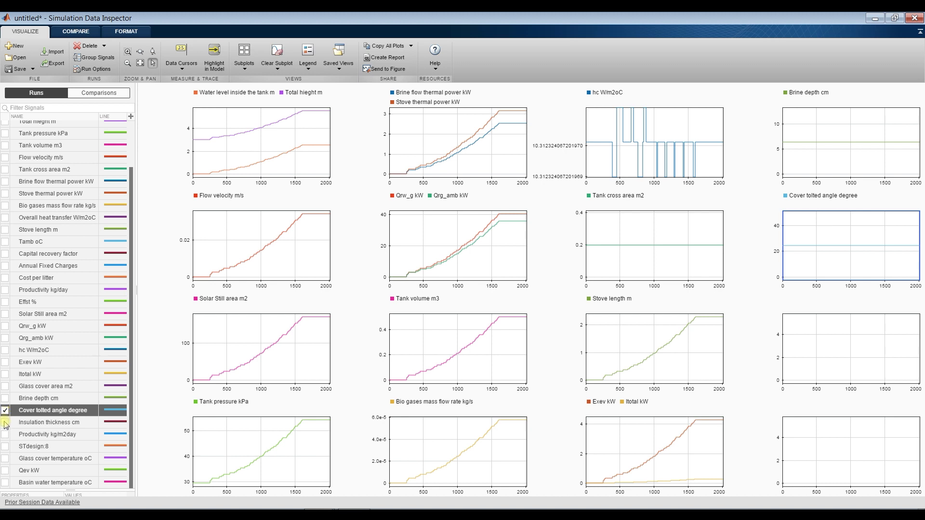
{"action": "left_click", "coordinate": [798, 350]}
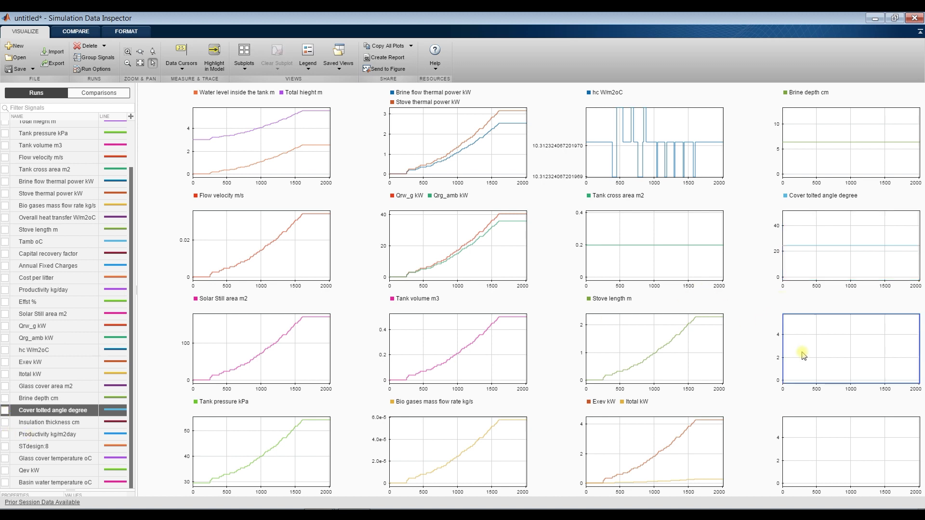
{"action": "left_click", "coordinate": [5, 436]}
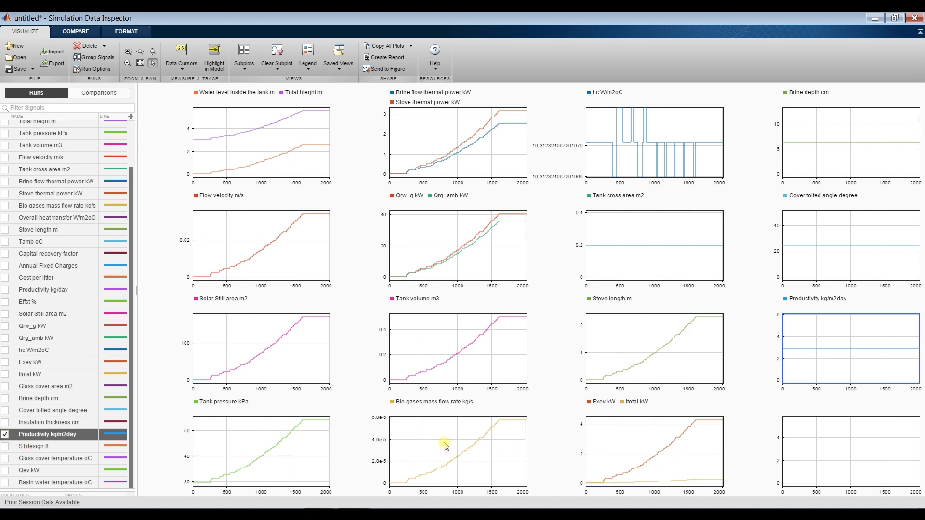
{"action": "left_click", "coordinate": [612, 427]}
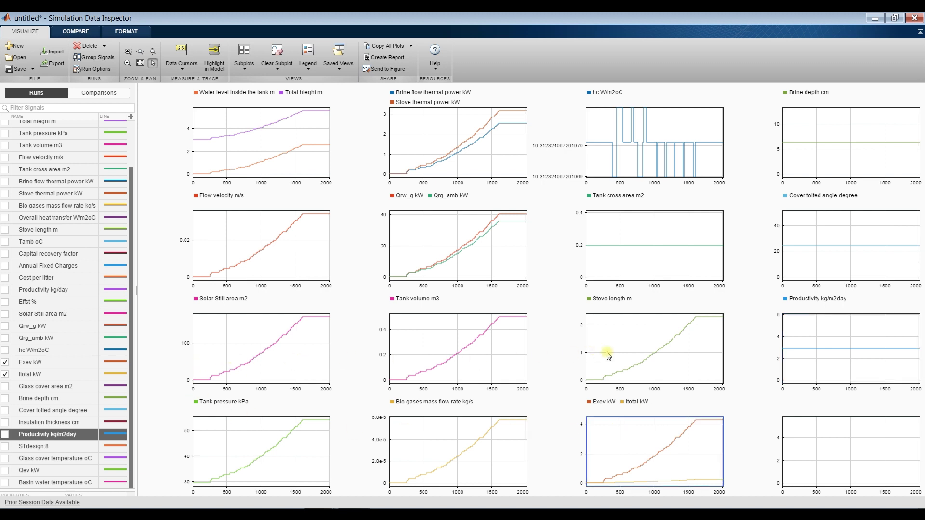
{"action": "left_click", "coordinate": [243, 460]}
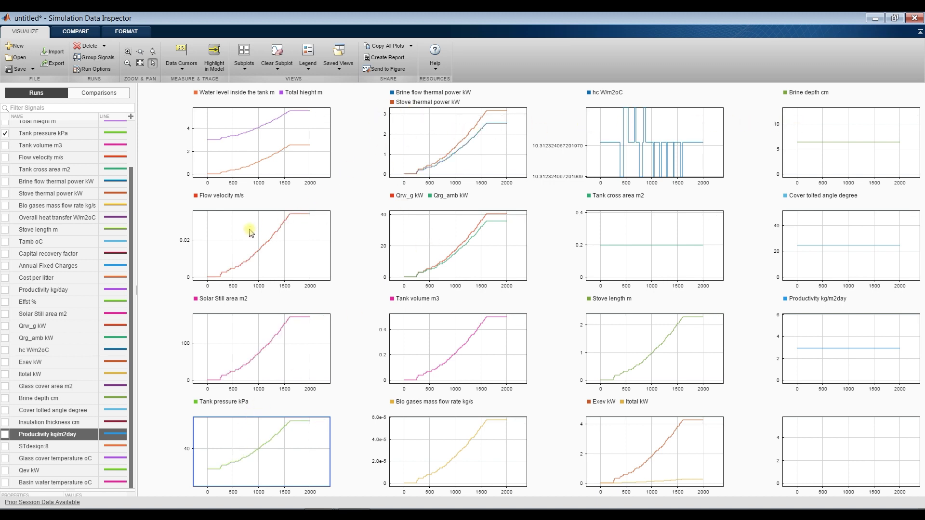
Add the Qev kW signal to the second row's subplot that holds Qrw_g and Qrg_amb
{"action": "left_click", "coordinate": [398, 220]}
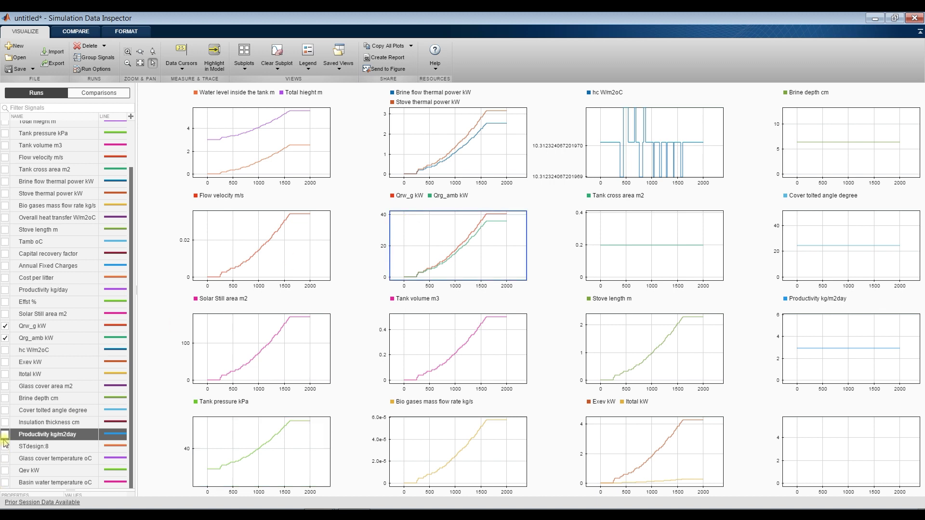
{"action": "left_click", "coordinate": [5, 470]}
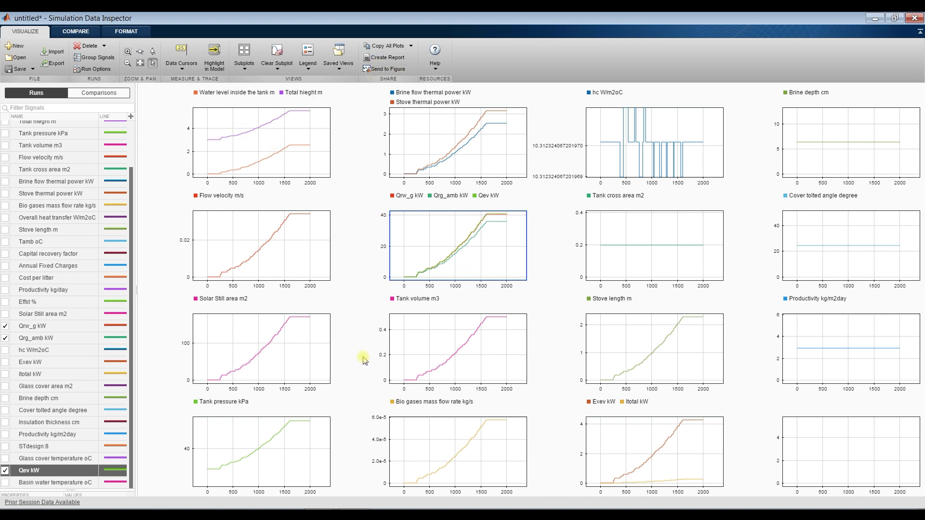
{"action": "left_click", "coordinate": [320, 514]}
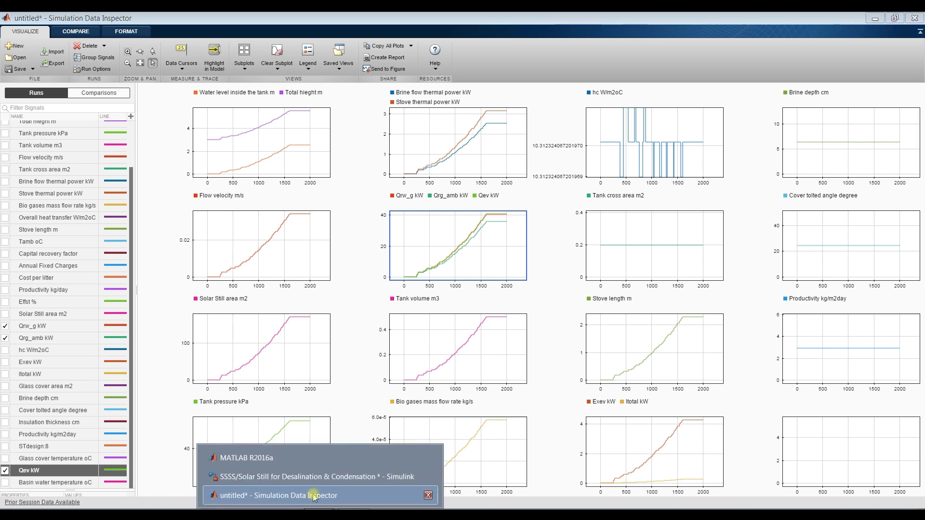
{"action": "left_click", "coordinate": [359, 141]}
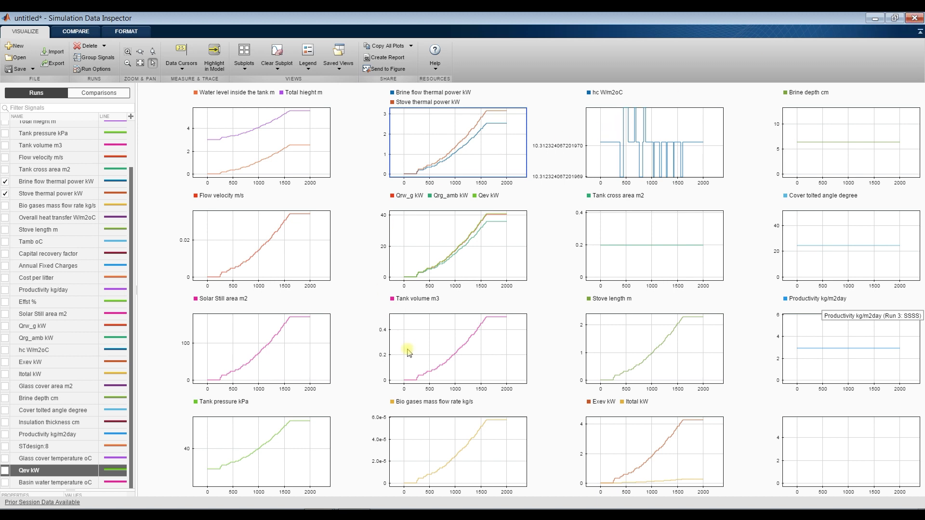
Examine the 4×4 signal plots in the maximized Figure 1 window with its plot tools shown, and close the figure
{"action": "left_click", "coordinate": [320, 514]}
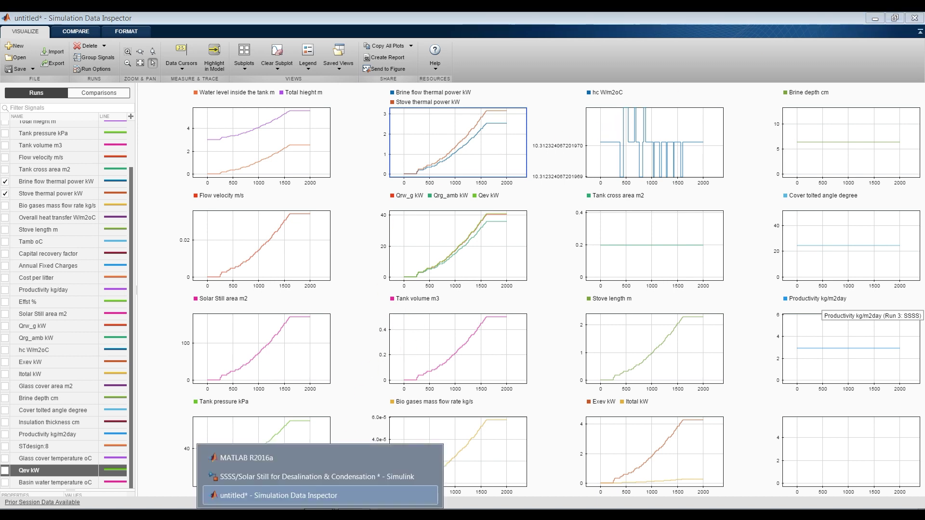
{"action": "left_click", "coordinate": [286, 476]}
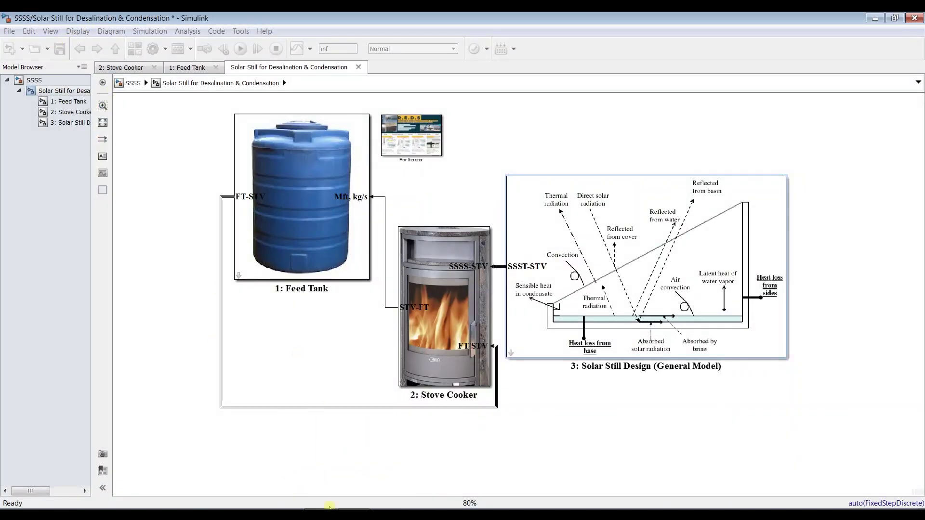
{"action": "left_click", "coordinate": [320, 514]}
{"action": "left_click", "coordinate": [315, 496]}
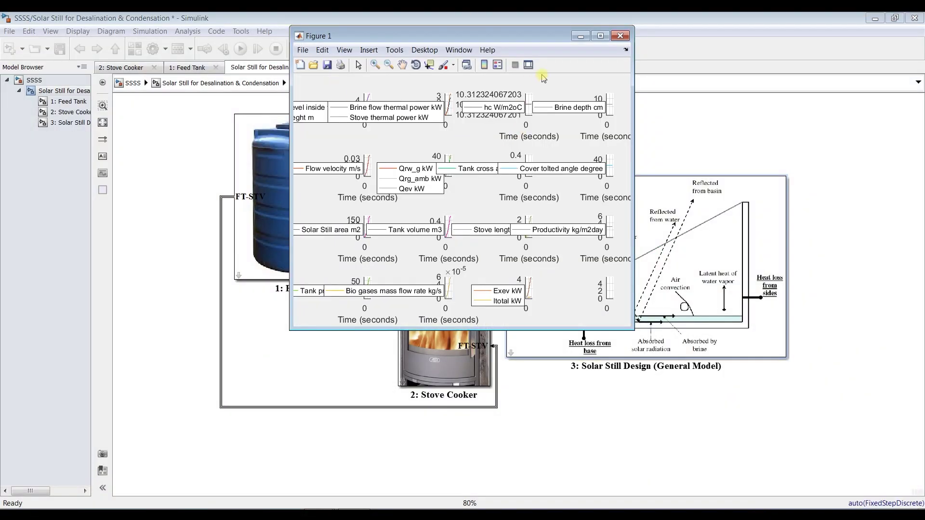
{"action": "left_click", "coordinate": [600, 36]}
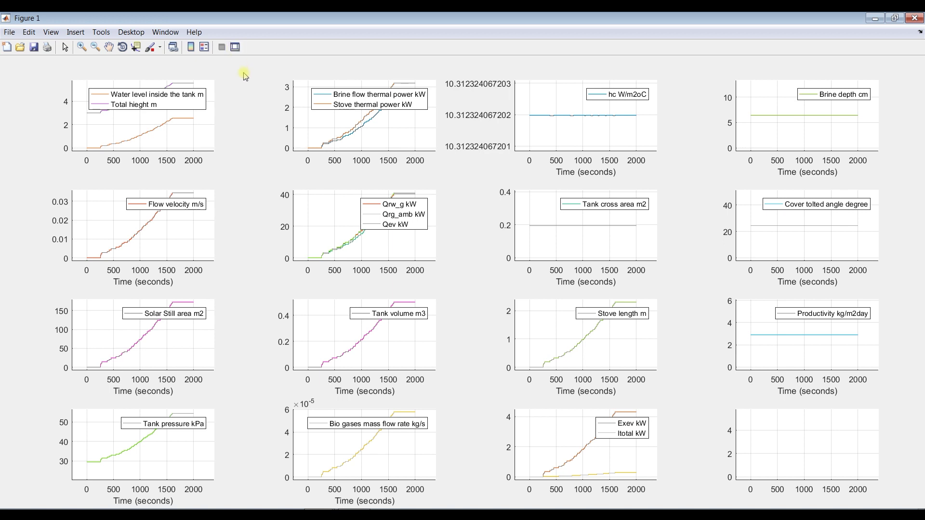
{"action": "left_click", "coordinate": [235, 47]}
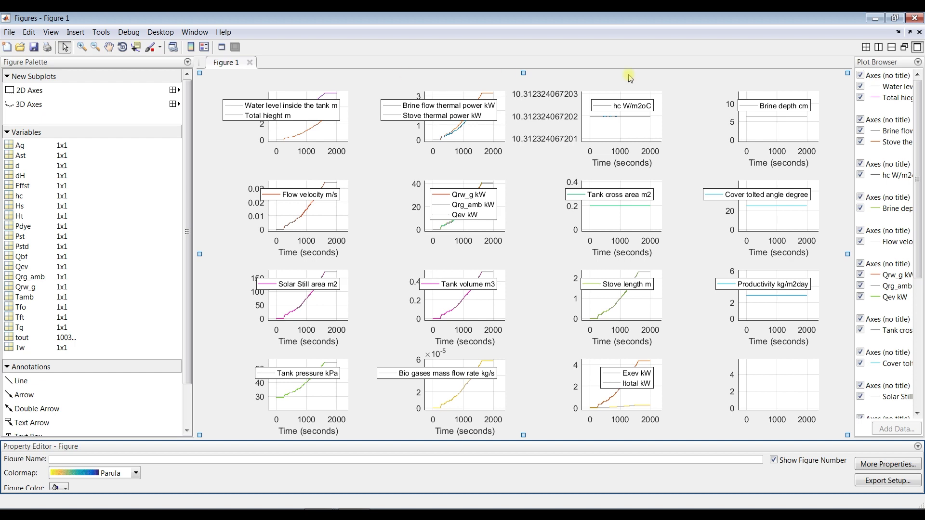
{"action": "left_click", "coordinate": [914, 18]}
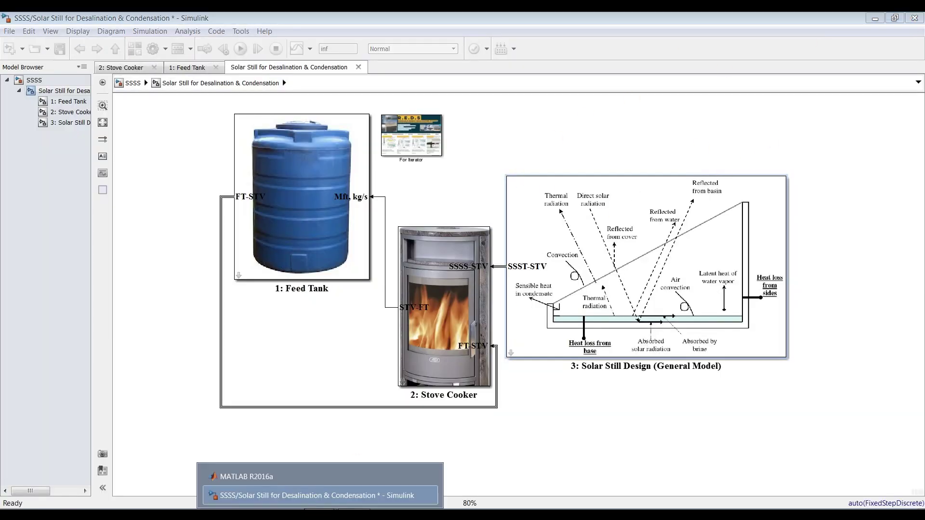
Set the Solar Still Design block's daily average solar radiation to 8.450 MJ/m2.day and save the model
{"action": "left_click", "coordinate": [185, 143]}
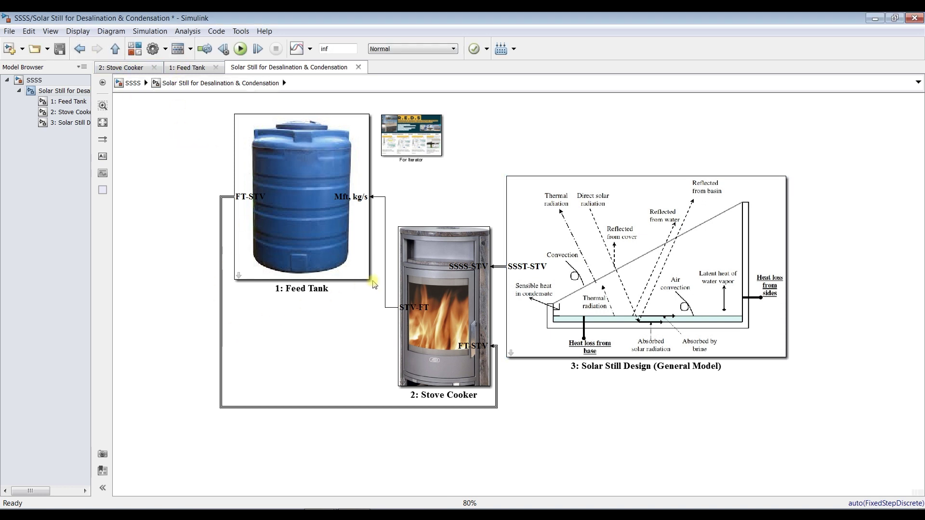
{"action": "double_click", "coordinate": [630, 236]}
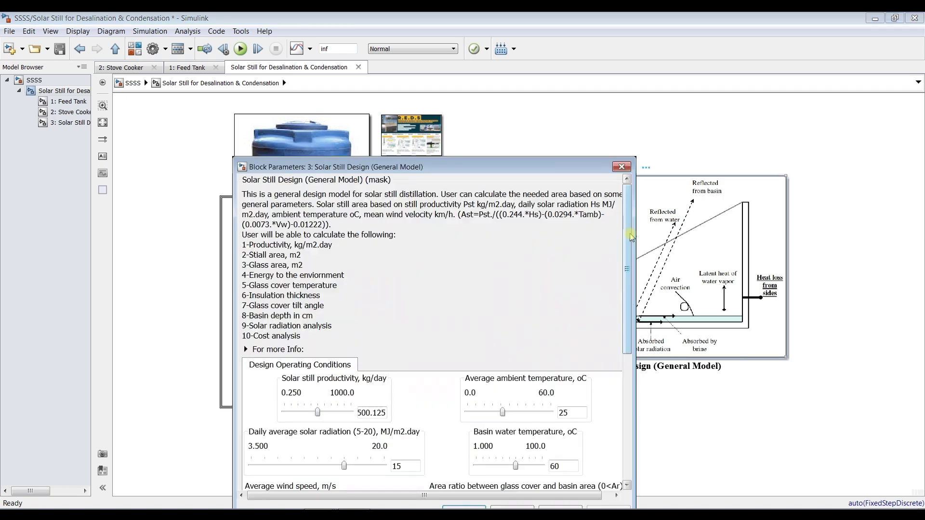
{"action": "left_click_drag", "start_coordinate": [521, 168], "coordinate": [517, 70]}
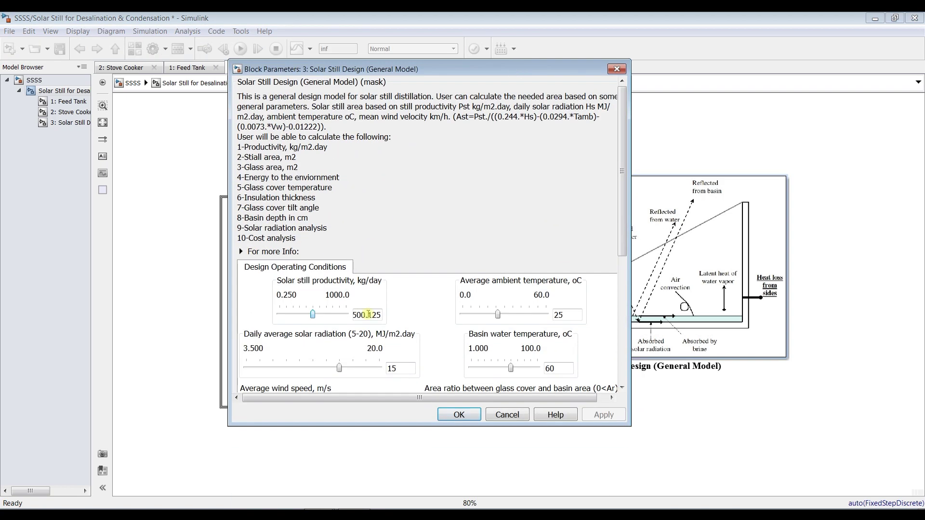
{"action": "left_click_drag", "start_coordinate": [339, 370], "coordinate": [285, 371]}
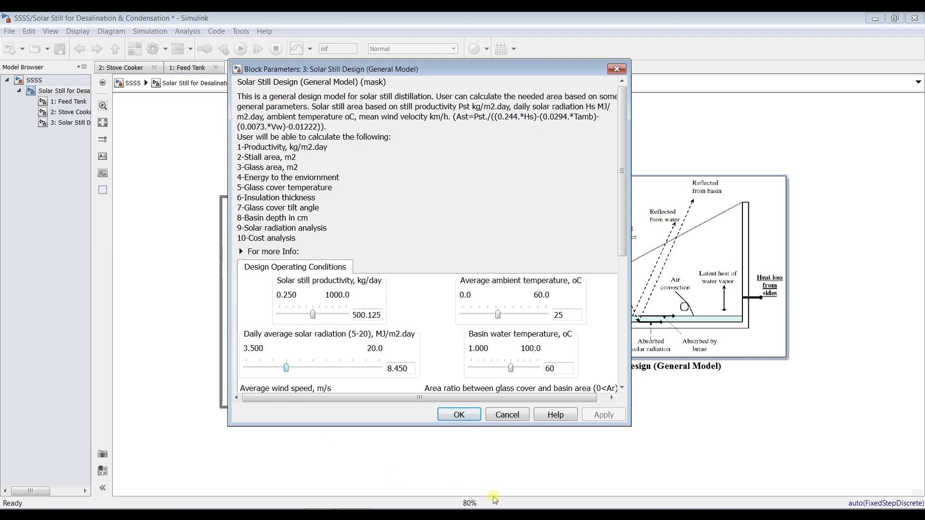
{"action": "left_click", "coordinate": [459, 414]}
{"action": "left_click", "coordinate": [59, 49]}
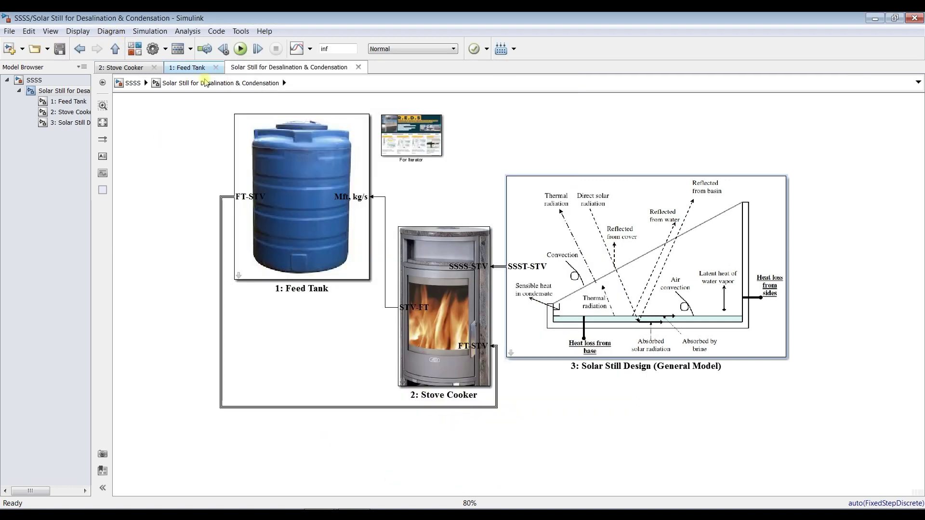
Run the simulation and open the Solar Still Design block's parameters while it is running
{"action": "left_click", "coordinate": [241, 49]}
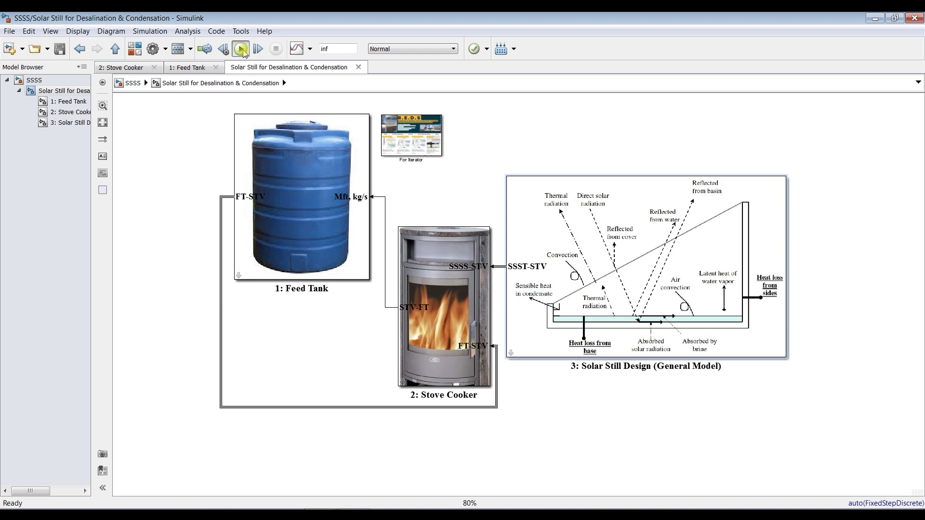
{"action": "mouse_move", "coordinate": [320, 516]}
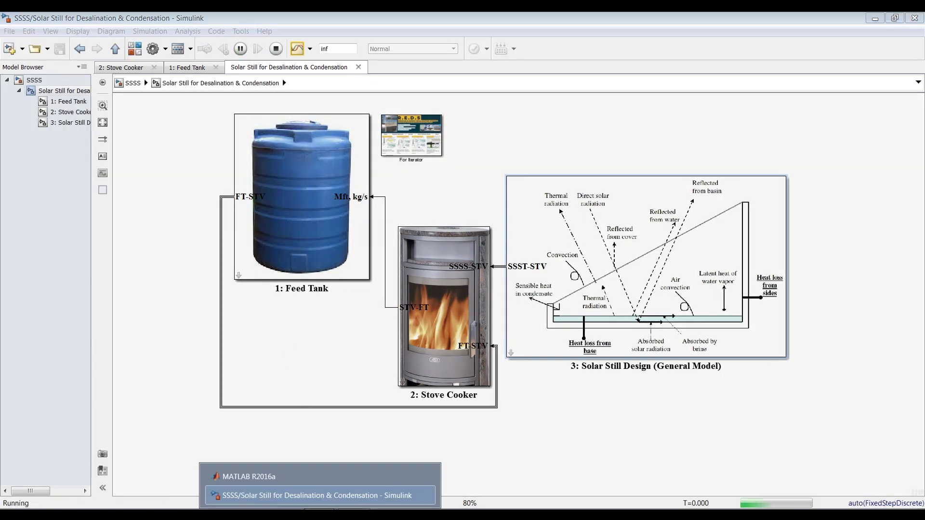
{"action": "left_click", "coordinate": [318, 495]}
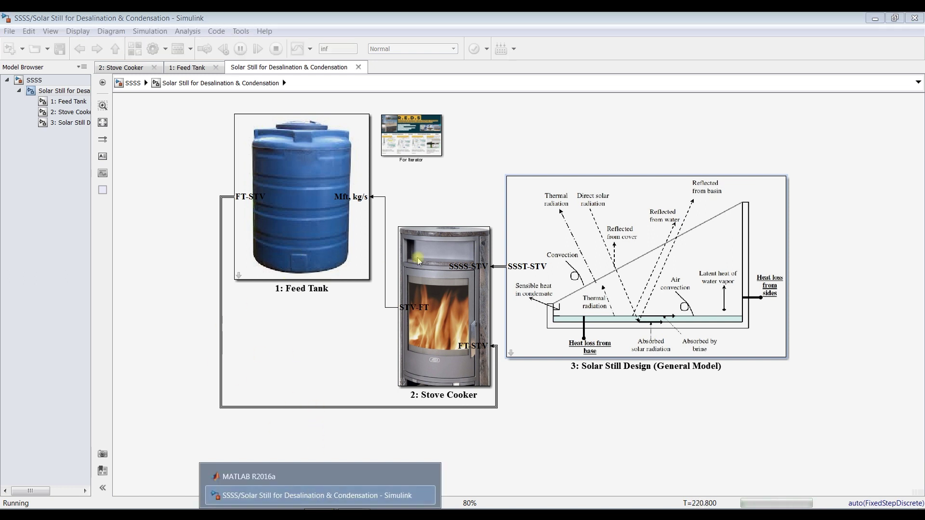
{"action": "left_click", "coordinate": [602, 191]}
{"action": "double_click", "coordinate": [602, 190]}
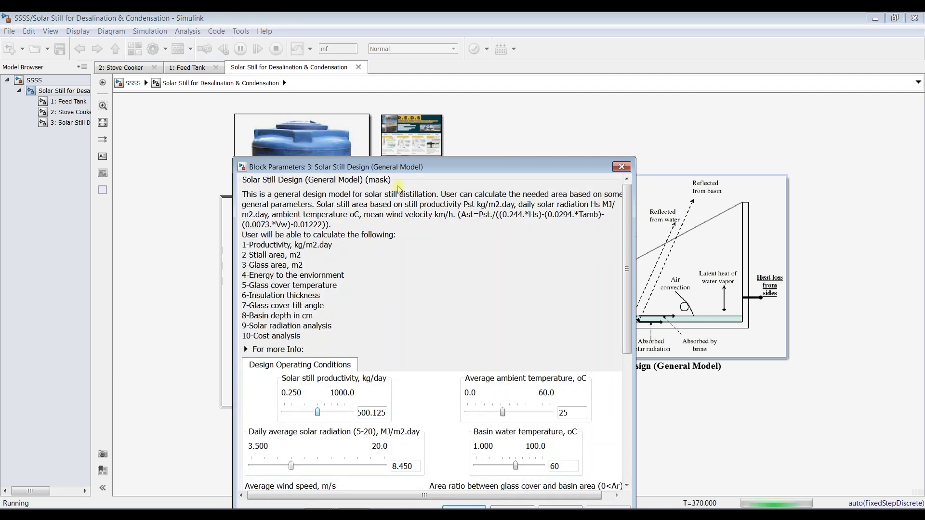
{"action": "left_click_drag", "start_coordinate": [395, 165], "coordinate": [282, 83]}
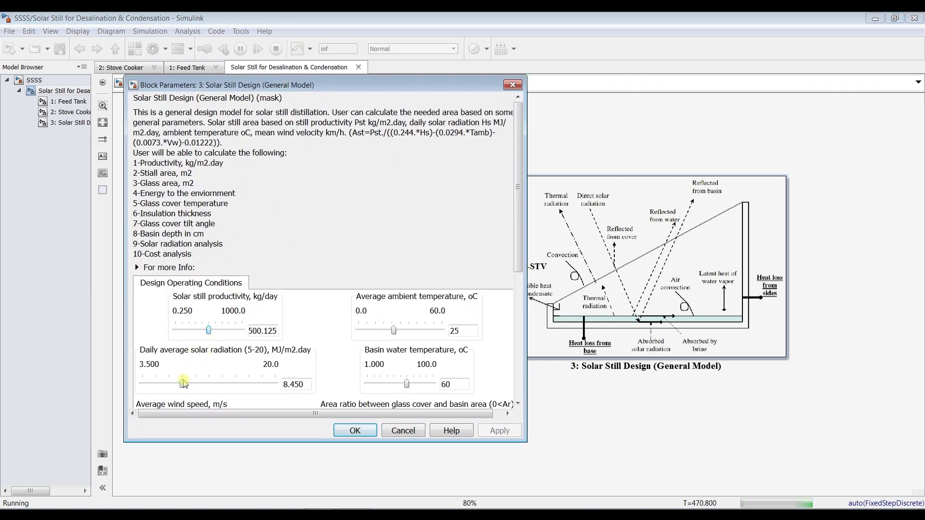
Gradually raise the daily average solar radiation to 17.195 MJ/m2.day during the running simulation
{"action": "left_click_drag", "start_coordinate": [182, 389], "coordinate": [184, 388]}
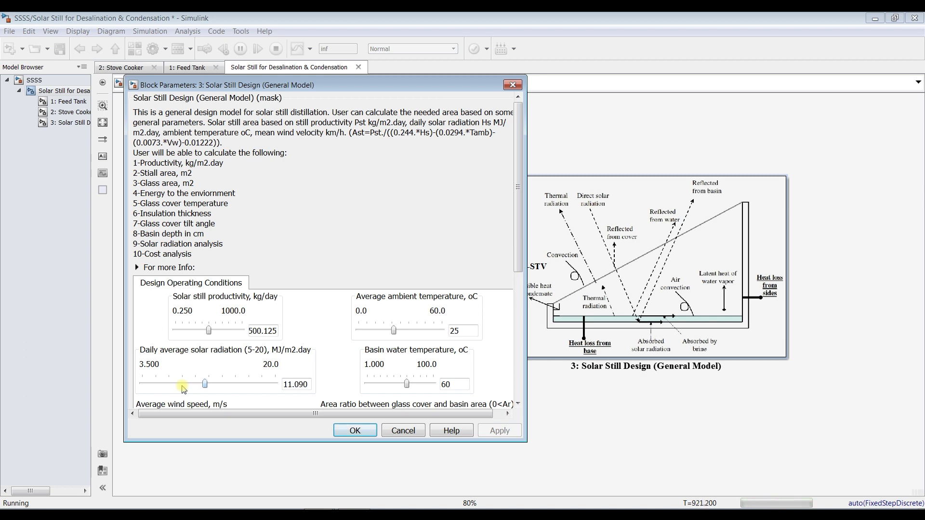
{"action": "left_click_drag", "start_coordinate": [183, 389], "coordinate": [184, 388]}
{"action": "left_click", "coordinate": [184, 389]}
{"action": "left_click_drag", "start_coordinate": [183, 388], "coordinate": [183, 388]}
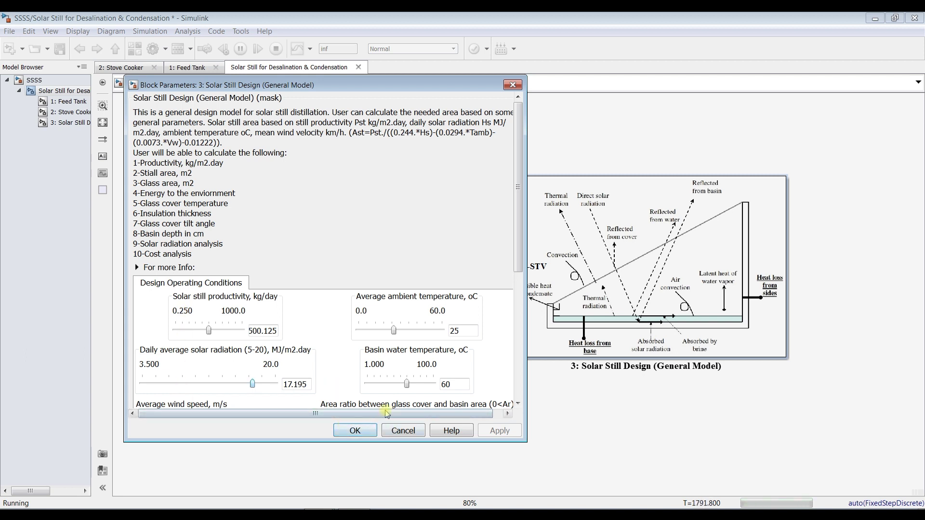
Gradually raise the basin water temperature to 70.300 °C during the run and accept the block parameters
{"action": "left_click", "coordinate": [407, 384]}
{"action": "key", "text": "Right"}
{"action": "key", "text": "Right"}
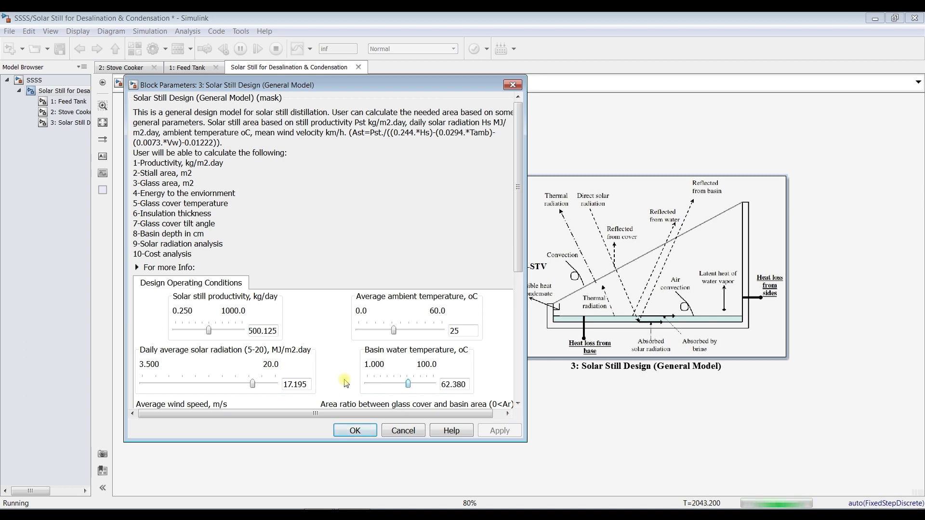
{"action": "key", "text": "Right"}
{"action": "key", "text": "Right"}
{"action": "key", "text": "Right"}
{"action": "key", "text": "Right"}
{"action": "key", "text": "Right"}
{"action": "key", "text": "Right"}
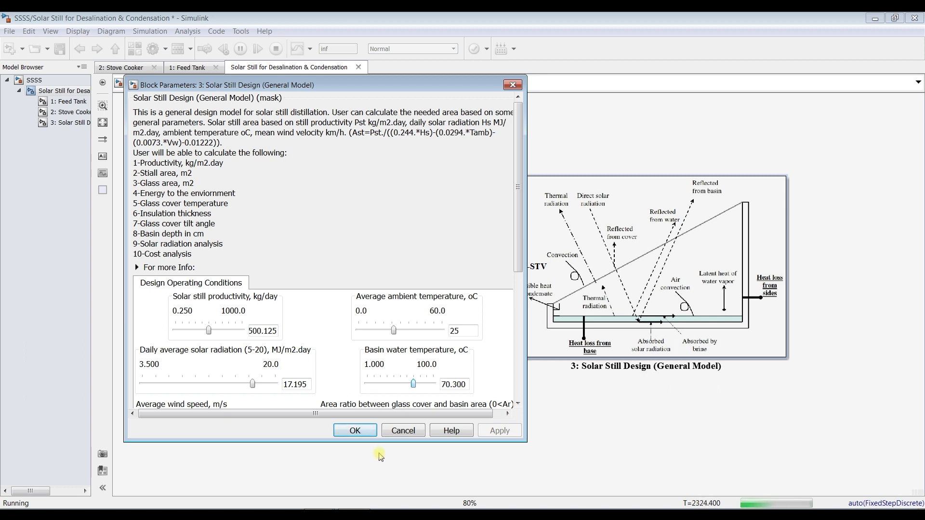
{"action": "left_click", "coordinate": [359, 430]}
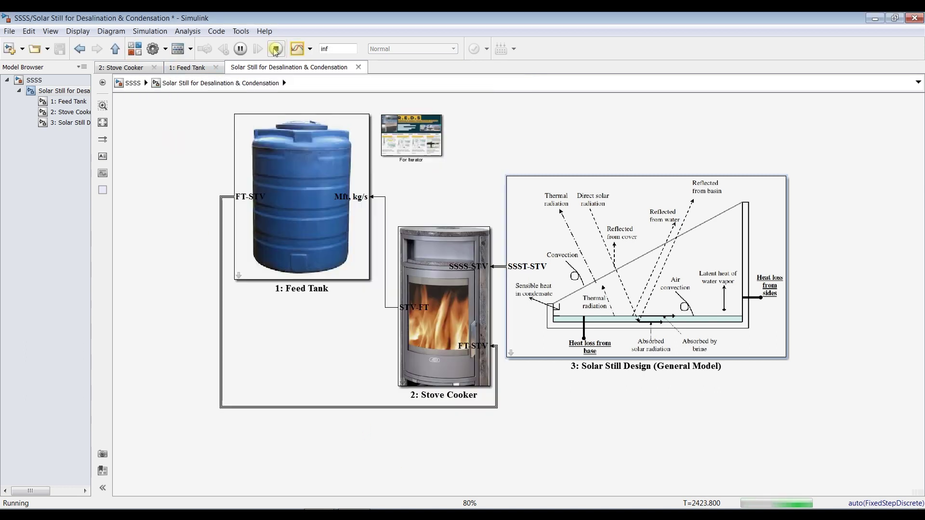
Stop the simulation, open the Simulation Data Inspector and enlarge the signal list to show more of Run 4's signals
{"action": "left_click", "coordinate": [276, 49]}
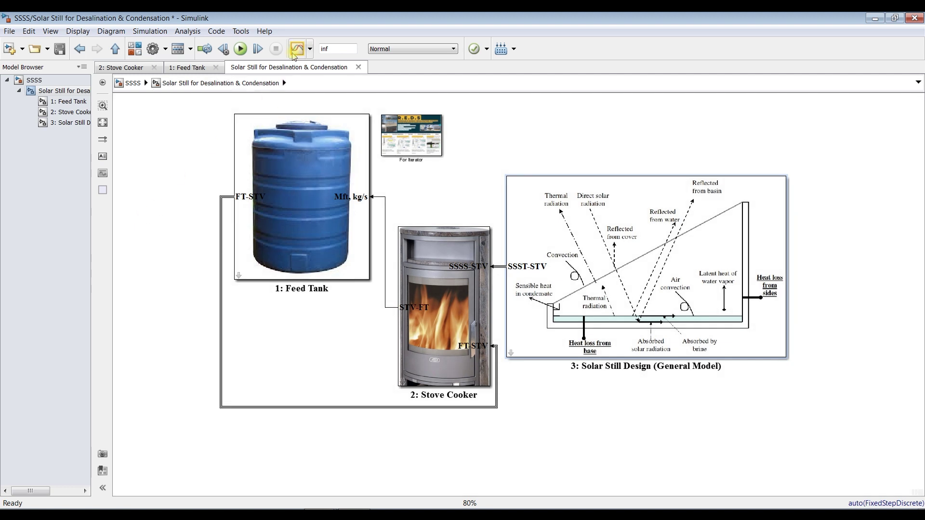
{"action": "left_click", "coordinate": [297, 50]}
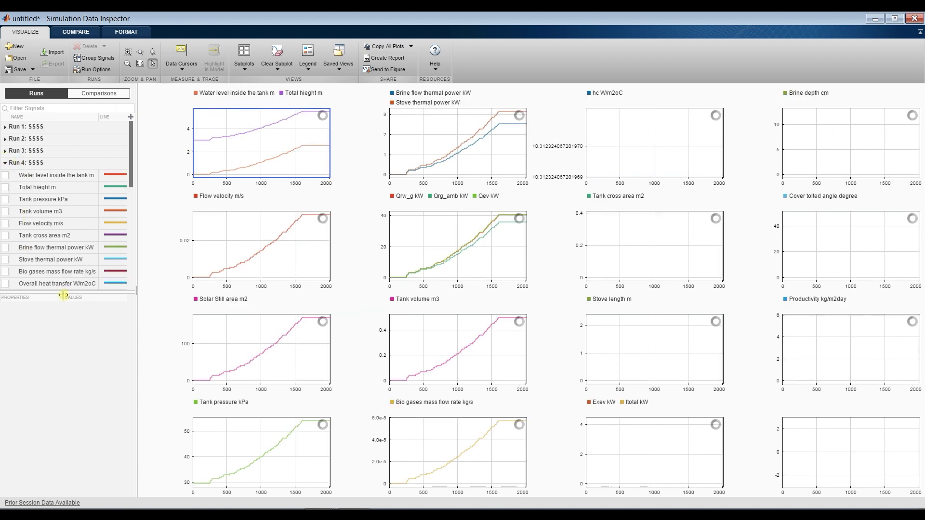
{"action": "left_click_drag", "start_coordinate": [61, 291], "coordinate": [63, 357]}
{"action": "left_click_drag", "start_coordinate": [63, 426], "coordinate": [63, 487]}
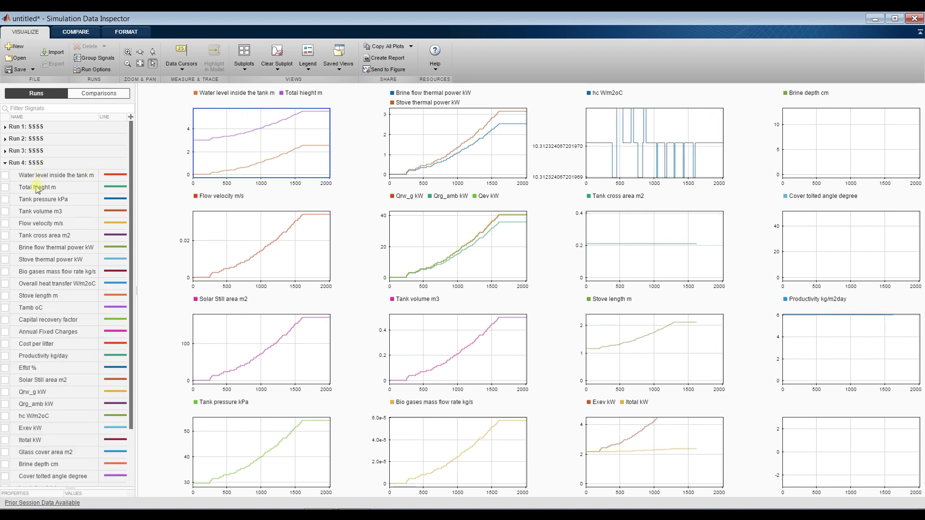
Add Run 4's water level and total height to the first row's first subplot, and its brine flow thermal power to the second
{"action": "left_click", "coordinate": [6, 175]}
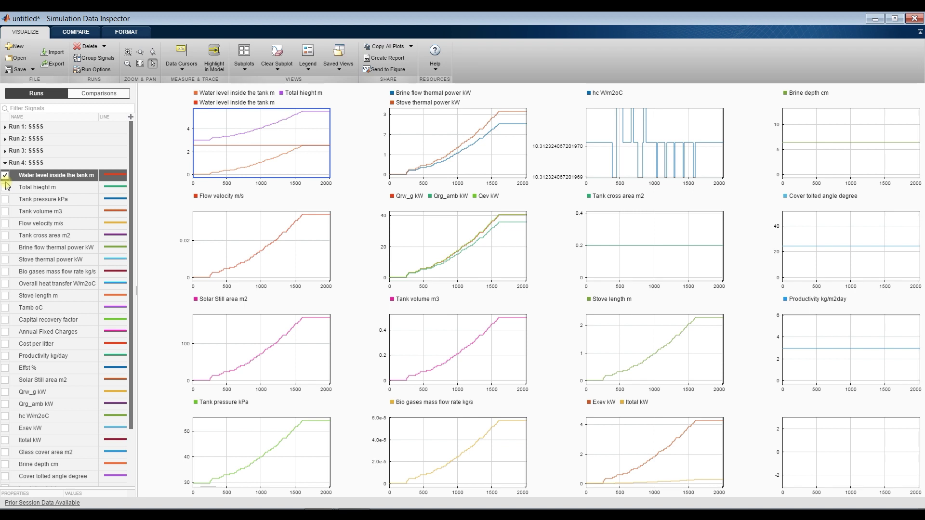
{"action": "left_click", "coordinate": [6, 188]}
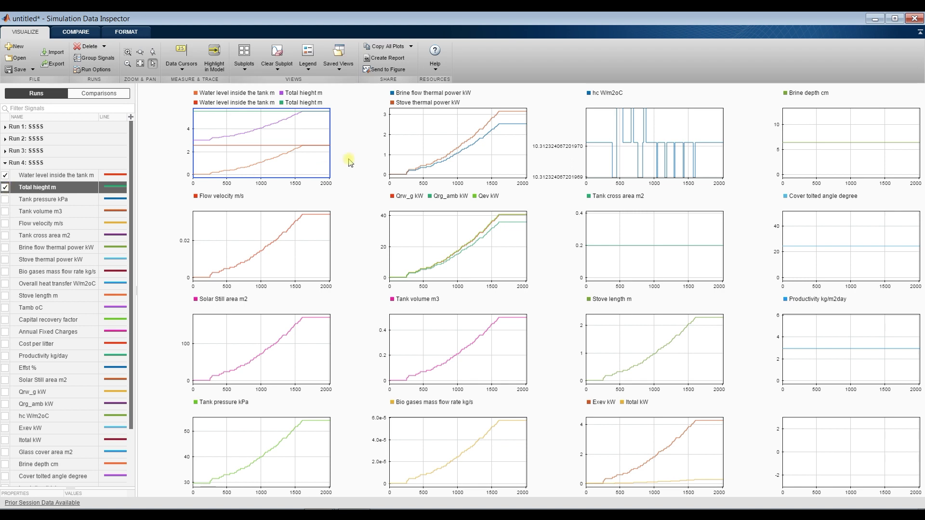
{"action": "left_click", "coordinate": [416, 118]}
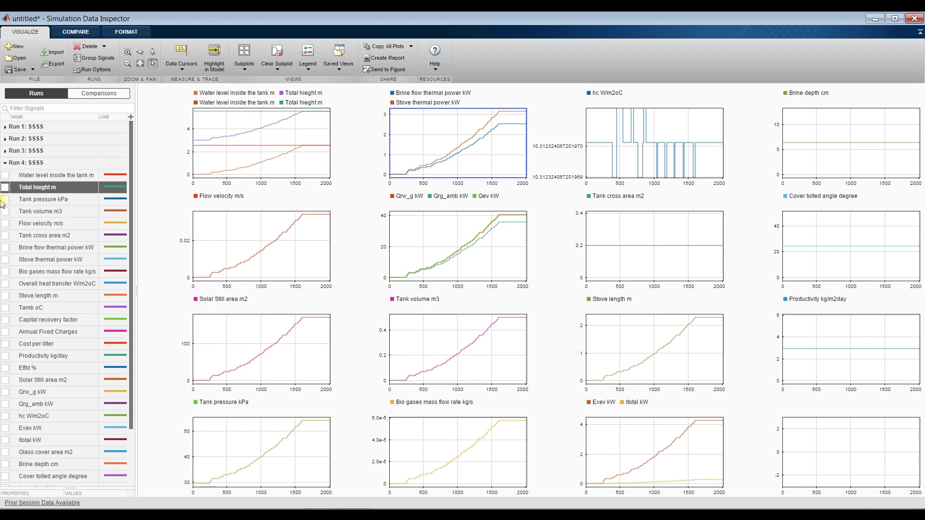
{"action": "left_click", "coordinate": [6, 249]}
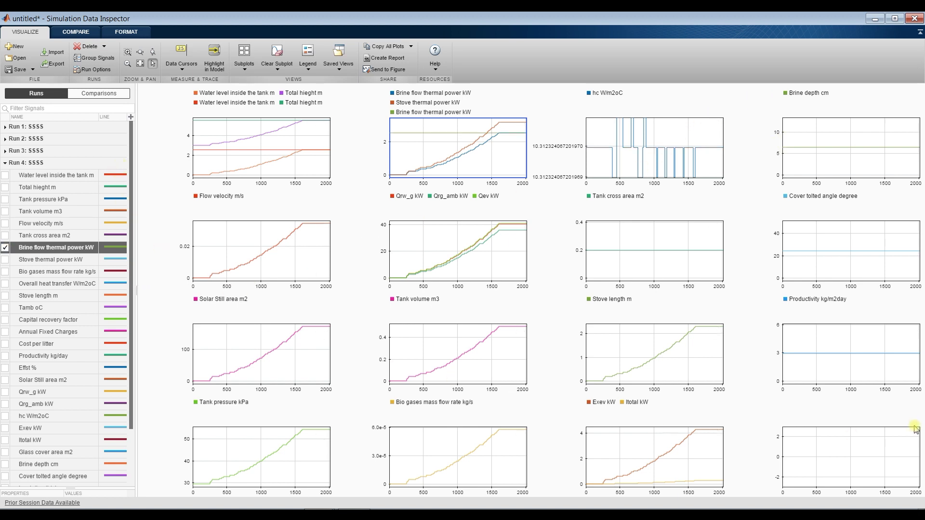
{"action": "left_click", "coordinate": [893, 454]}
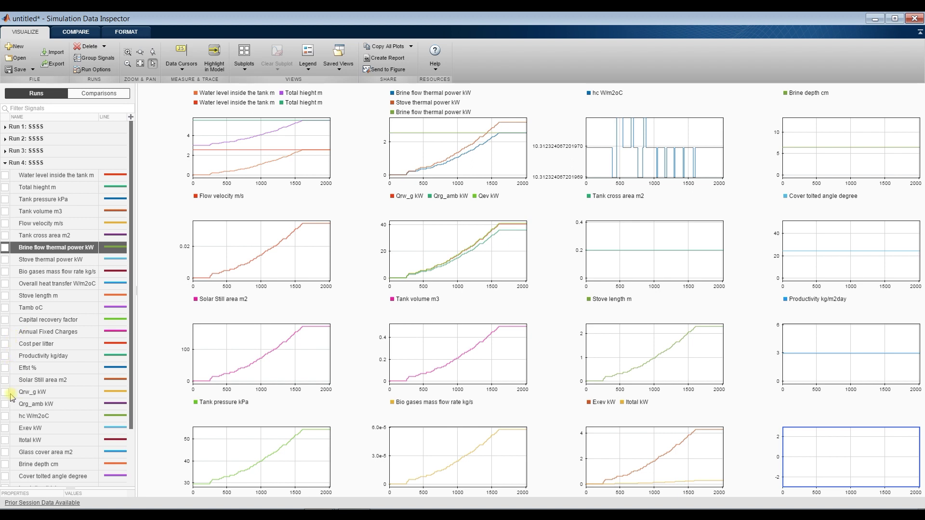
{"action": "scroll", "coordinate": [46, 388], "scroll_direction": "down", "scroll_amount": 2}
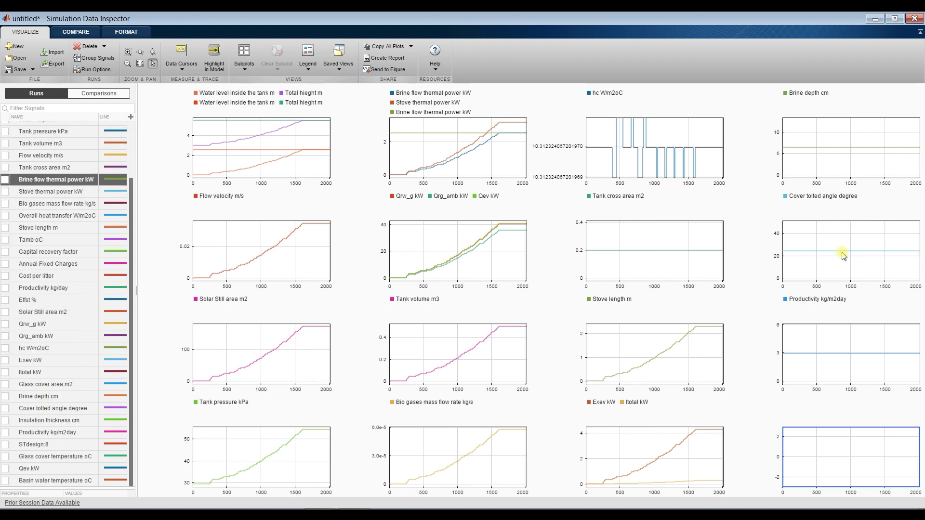
{"action": "left_click", "coordinate": [826, 354]}
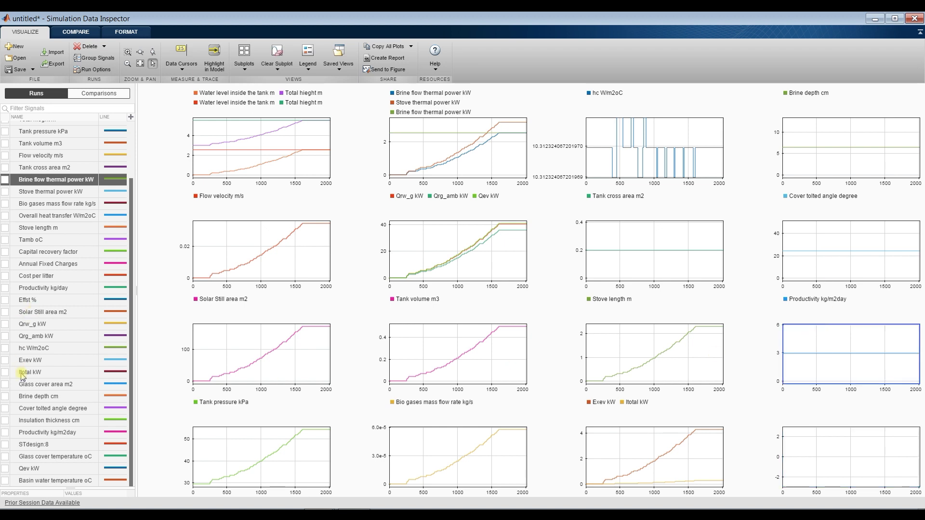
{"action": "scroll", "coordinate": [21, 375], "scroll_direction": "up", "scroll_amount": 2}
{"action": "scroll", "coordinate": [12, 270], "scroll_direction": "down", "scroll_amount": 2}
{"action": "left_click", "coordinate": [6, 289]}
{"action": "left_click", "coordinate": [6, 288]}
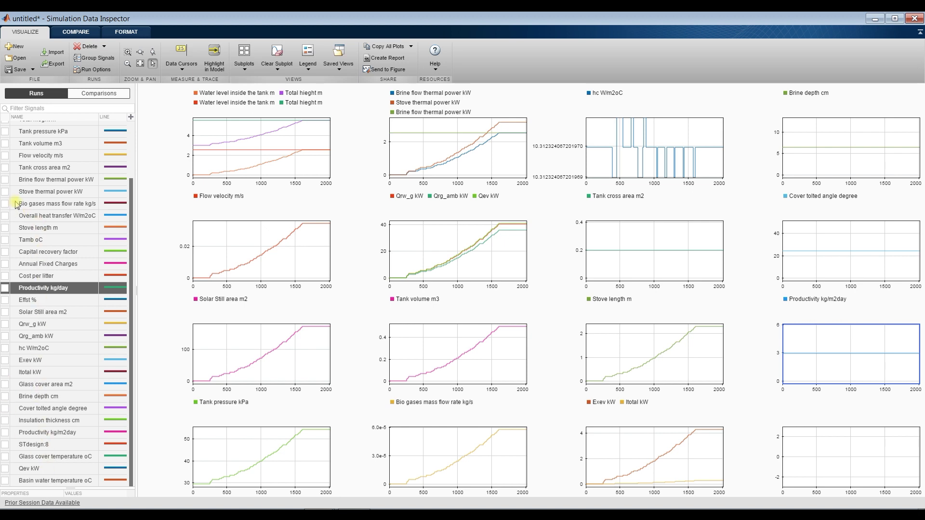
{"action": "scroll", "coordinate": [43, 236], "scroll_direction": "up", "scroll_amount": 3}
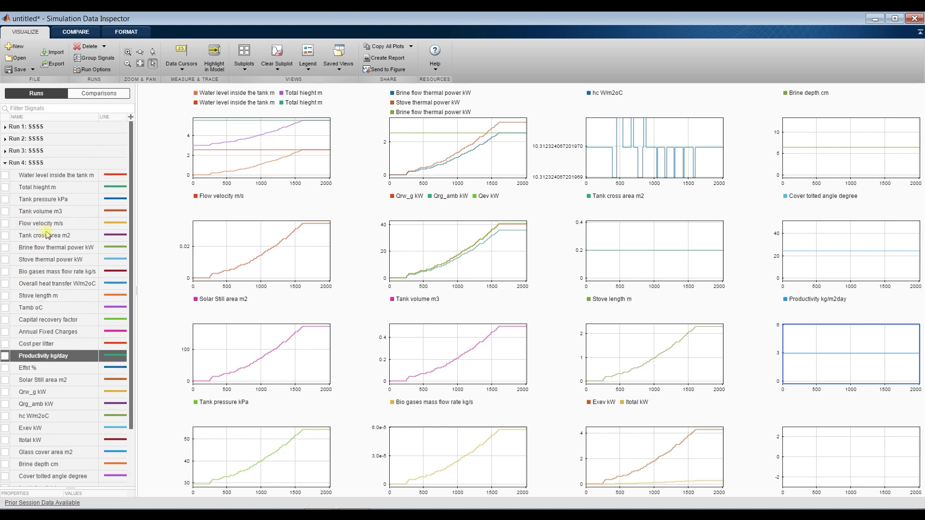
Add Run 4's brine depth to the first row's fourth subplot and its solar still area to the second row's first subplot
{"action": "left_click", "coordinate": [824, 126]}
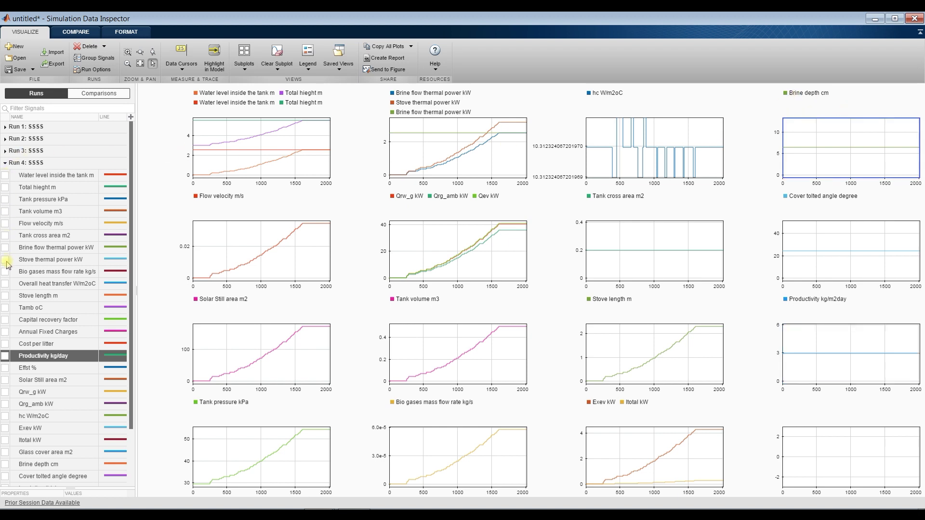
{"action": "scroll", "coordinate": [9, 350], "scroll_direction": "down", "scroll_amount": 3}
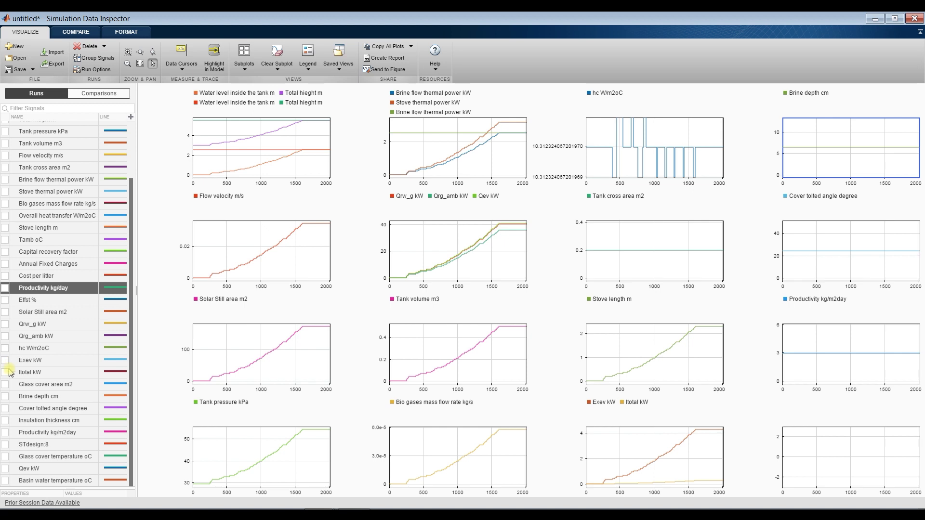
{"action": "left_click", "coordinate": [6, 395]}
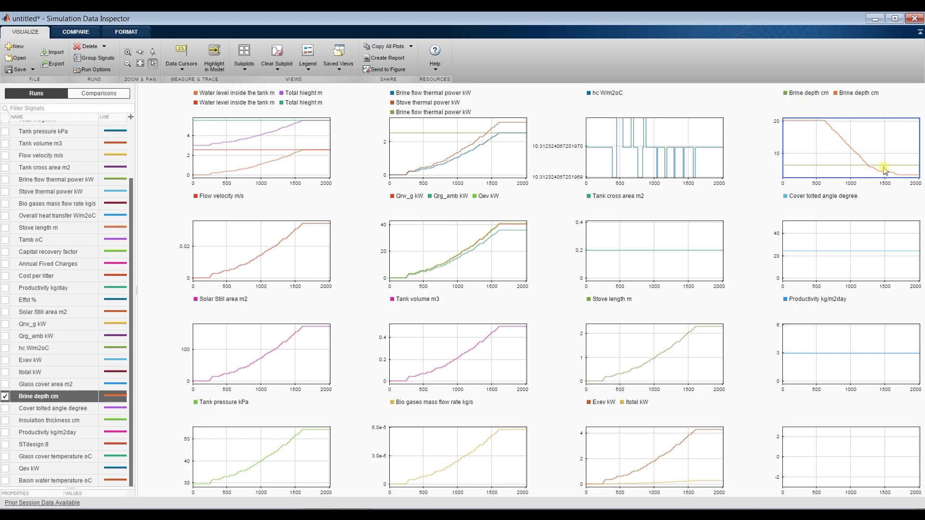
{"action": "left_click", "coordinate": [215, 240]}
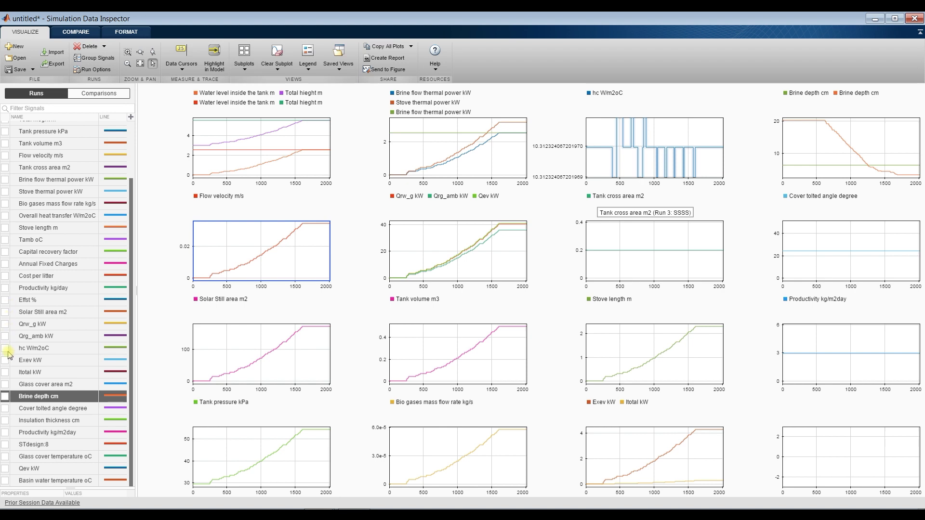
{"action": "scroll", "coordinate": [8, 355], "scroll_direction": "up", "scroll_amount": 2}
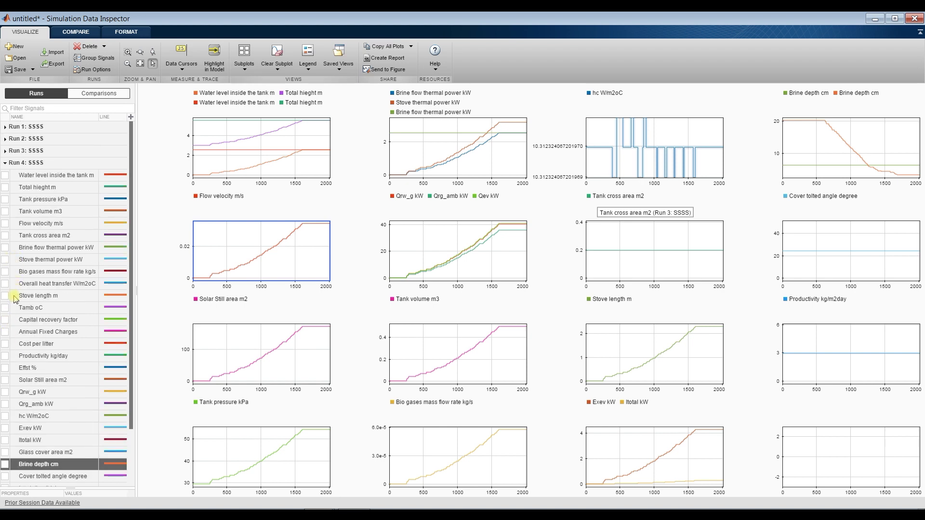
{"action": "scroll", "coordinate": [13, 327], "scroll_direction": "down", "scroll_amount": 2}
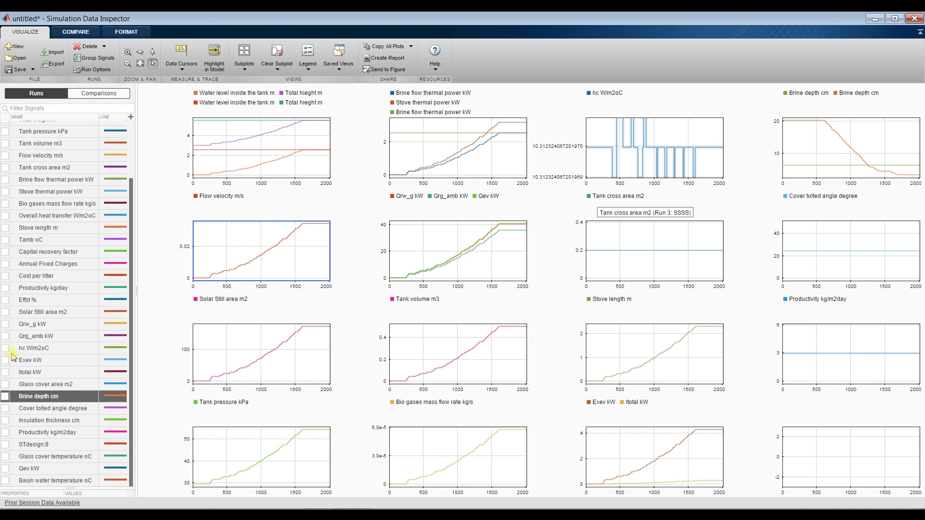
{"action": "left_click", "coordinate": [6, 312]}
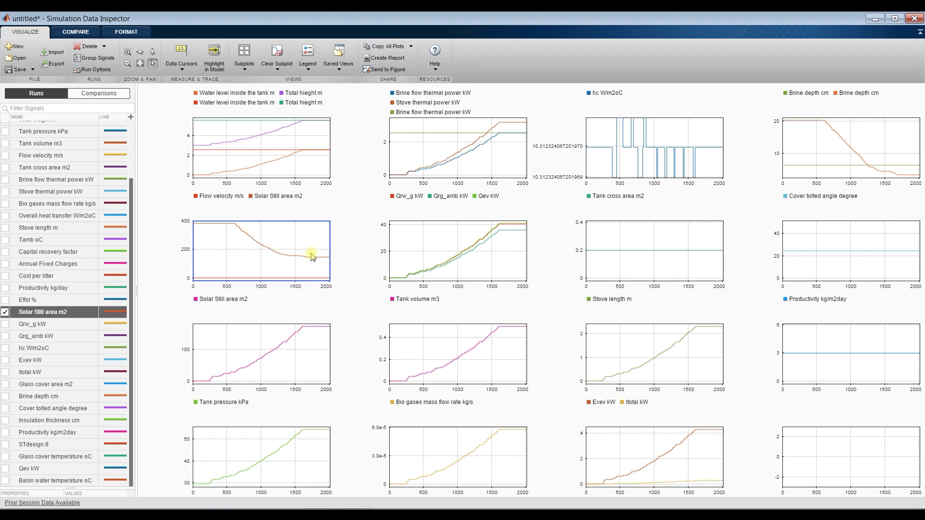
Add Run 4's Qrw_g and Qrg_amb to the second row's second subplot, and its hc to the first row's third
{"action": "left_click", "coordinate": [430, 242]}
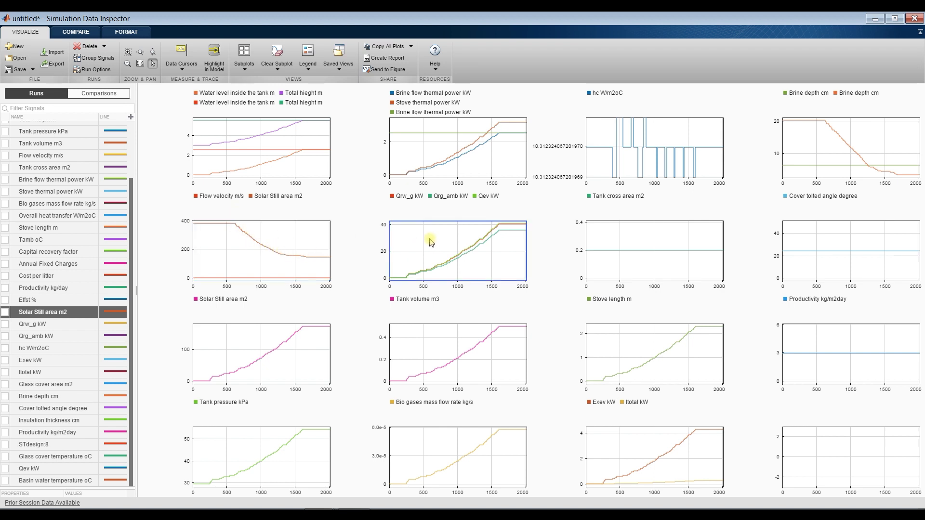
{"action": "left_click", "coordinate": [5, 325]}
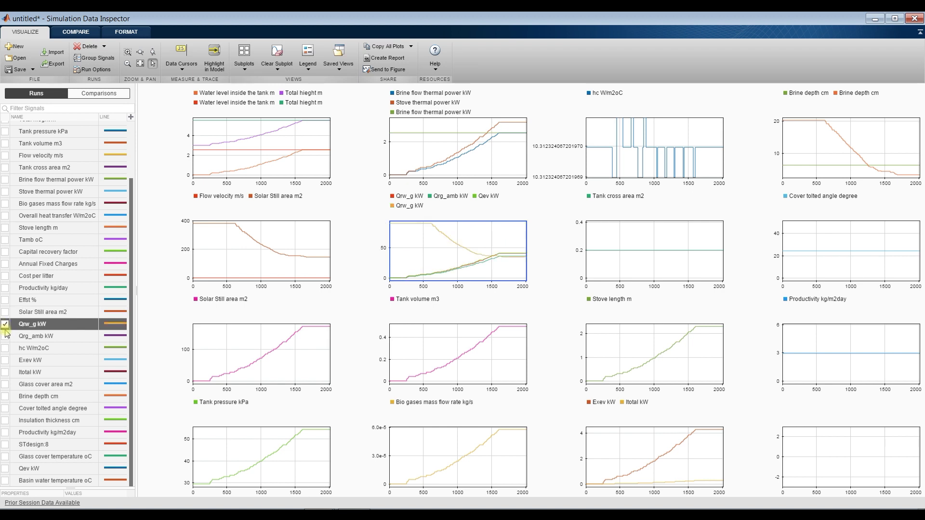
{"action": "left_click", "coordinate": [5, 336]}
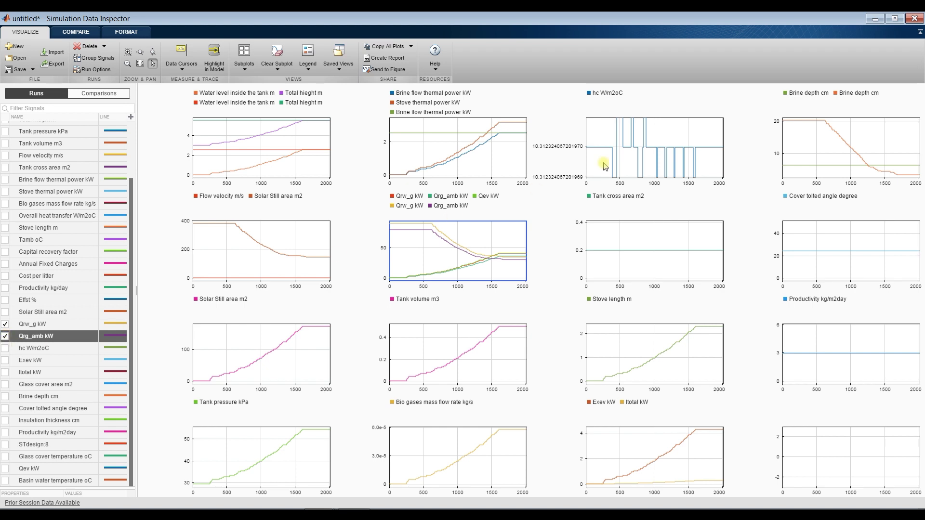
{"action": "left_click", "coordinate": [651, 135]}
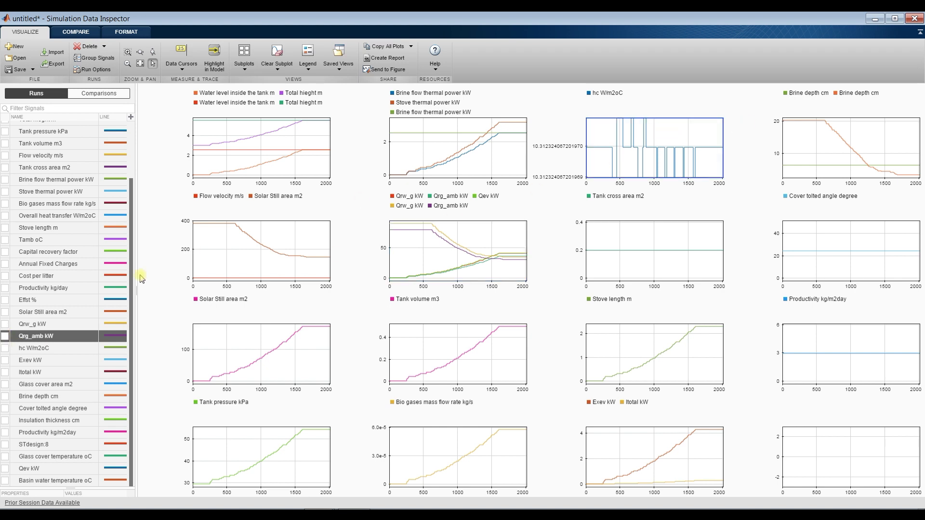
{"action": "left_click", "coordinate": [6, 348]}
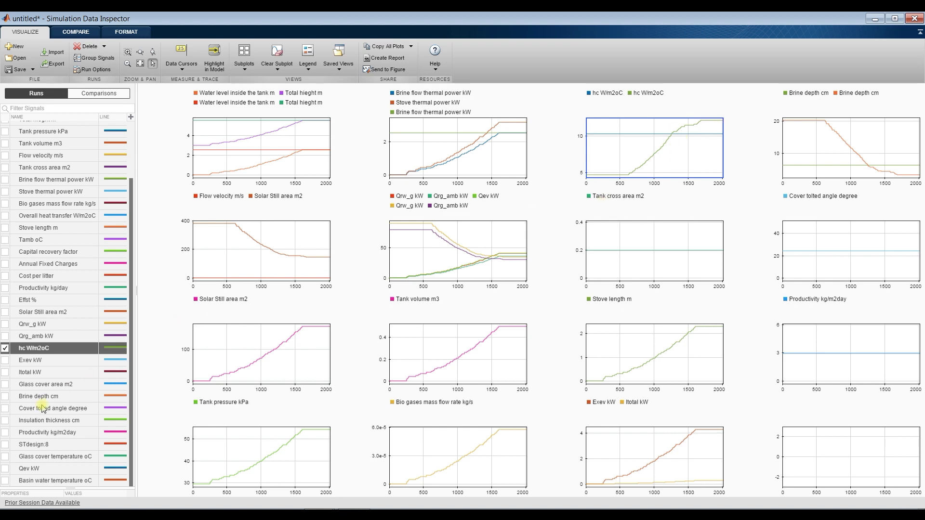
Add Run 4's stove length to the third row's third subplot, then close the Simulation Data Inspector
{"action": "left_click", "coordinate": [629, 242]}
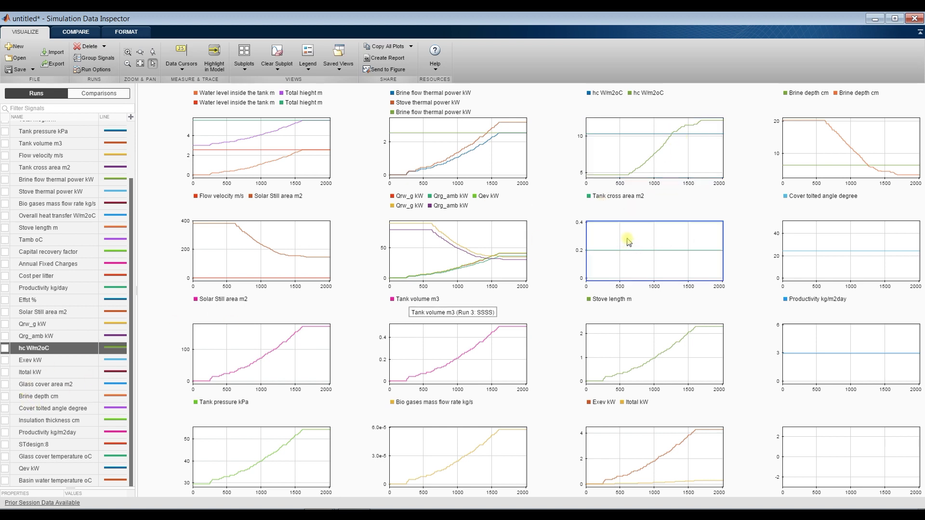
{"action": "left_click", "coordinate": [621, 356]}
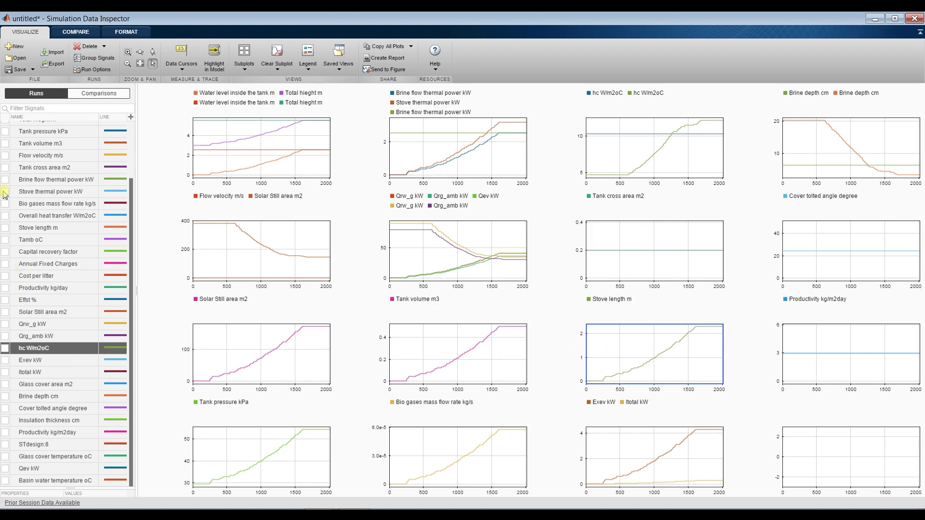
{"action": "left_click", "coordinate": [3, 230]}
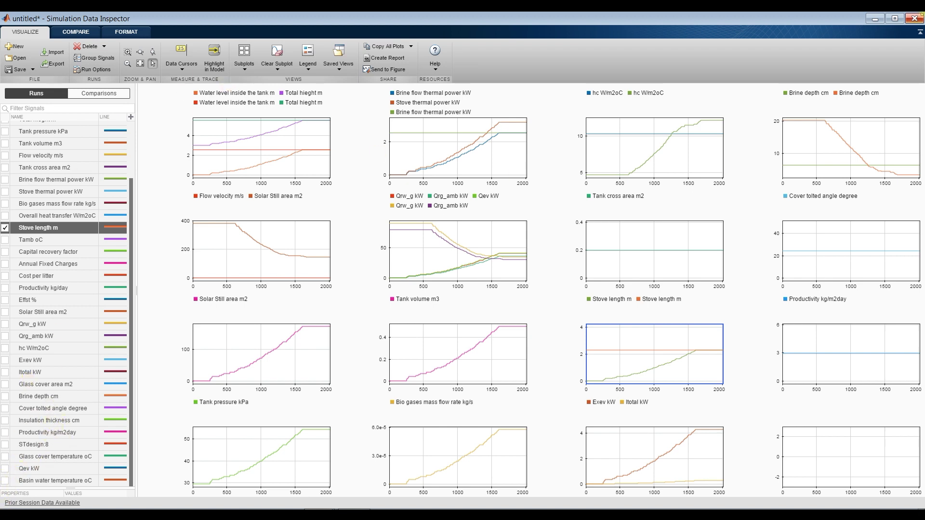
{"action": "left_click", "coordinate": [912, 18]}
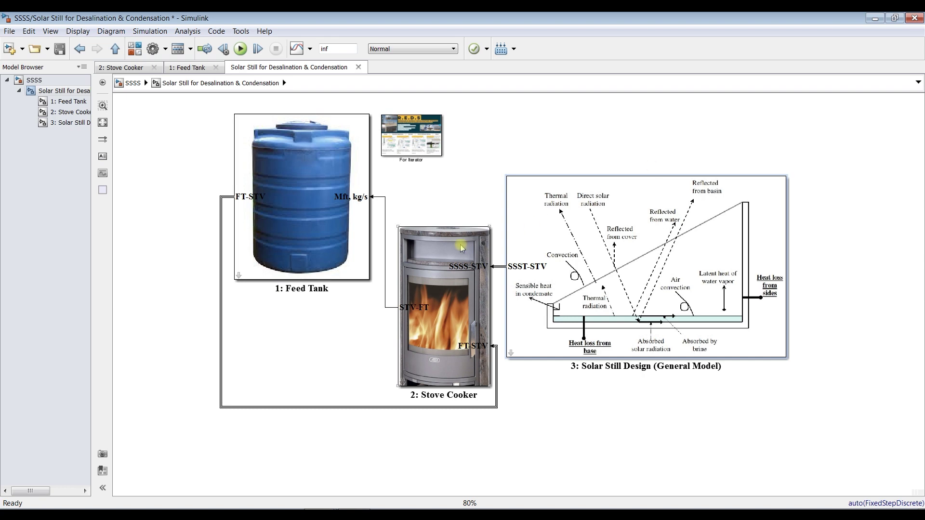
Examine the displayed values inside the Feed Tank, Stove Cooker and Solar Still Design subsystems
{"action": "left_click", "coordinate": [78, 102]}
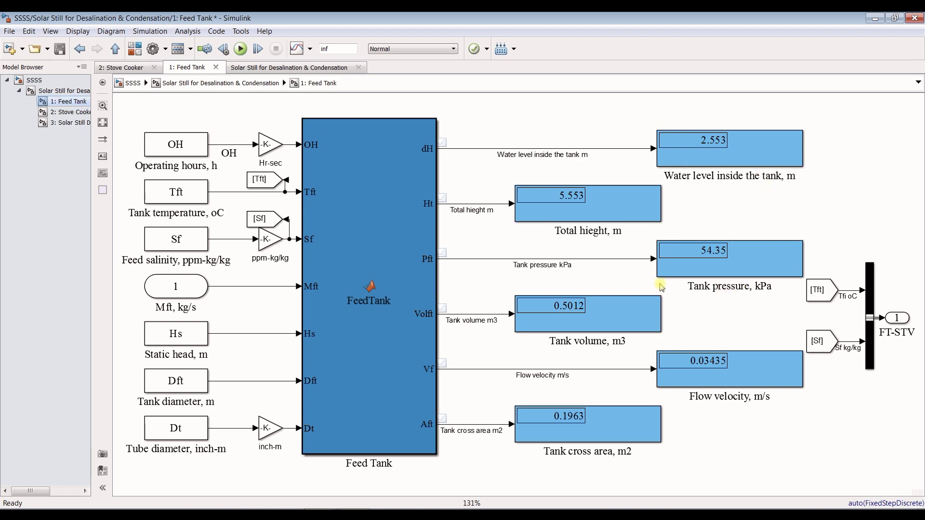
{"action": "left_click", "coordinate": [70, 112]}
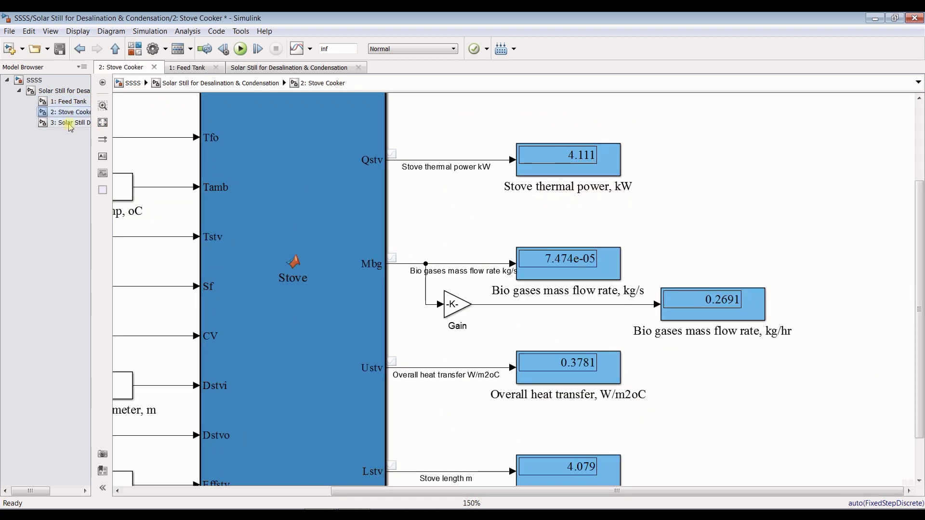
{"action": "left_click", "coordinate": [70, 124]}
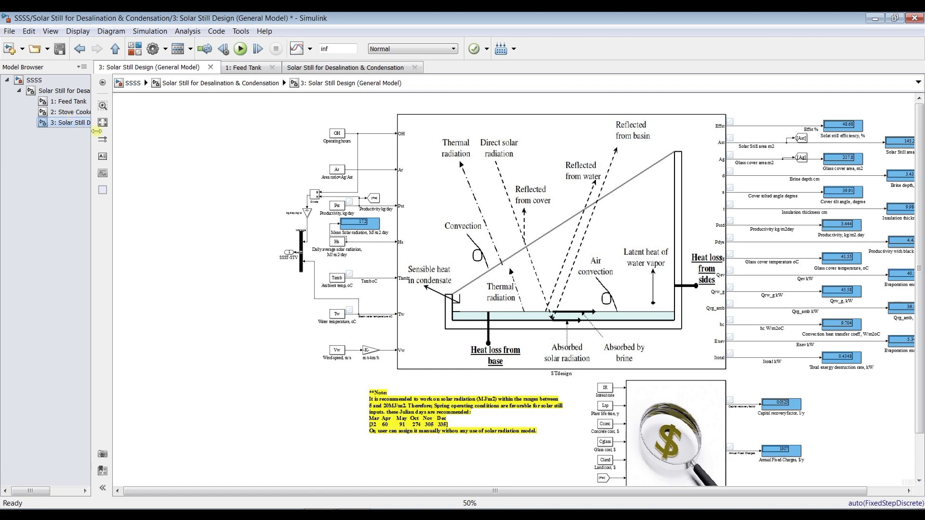
{"action": "scroll", "coordinate": [260, 154], "scroll_direction": "up", "scroll_amount": 1}
{"action": "scroll", "coordinate": [263, 157], "scroll_direction": "up", "scroll_amount": 3}
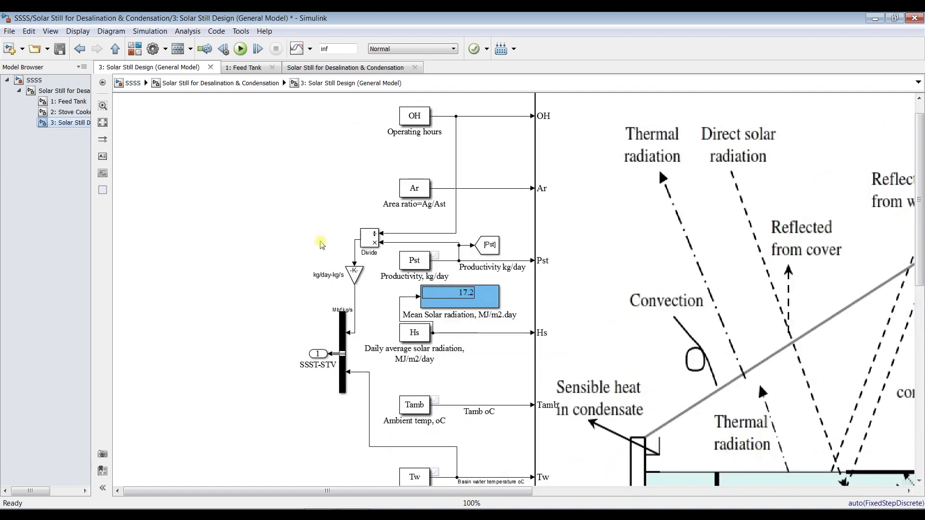
{"action": "scroll", "coordinate": [275, 216], "scroll_direction": "down", "scroll_amount": 4}
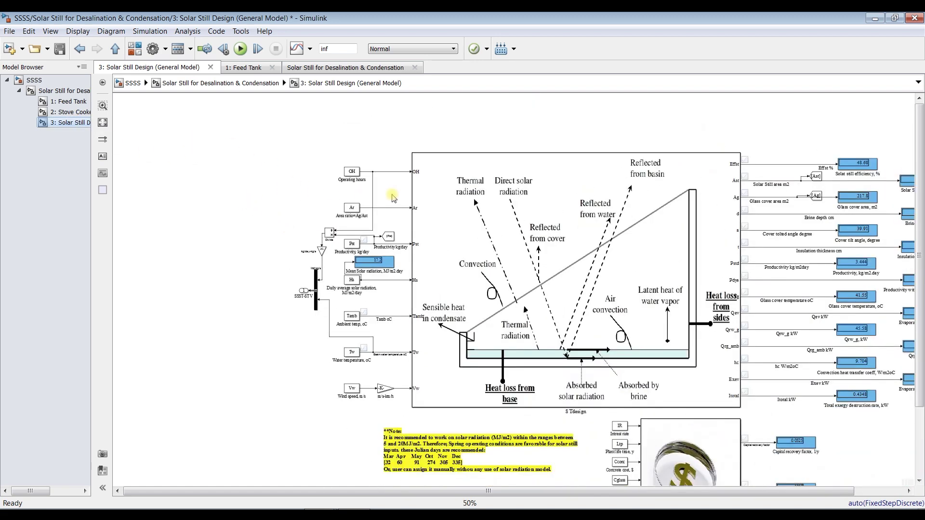
Set the solar still productivity to 5 kg/day in the Solar Still Design block parameters and accept them
{"action": "left_click", "coordinate": [63, 90]}
{"action": "double_click", "coordinate": [592, 230]}
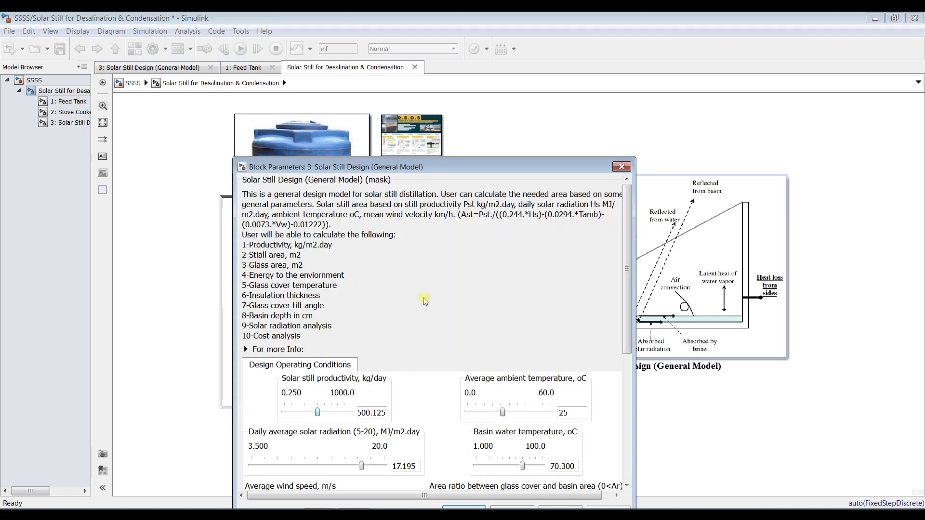
{"action": "left_click_drag", "start_coordinate": [443, 172], "coordinate": [385, 69]}
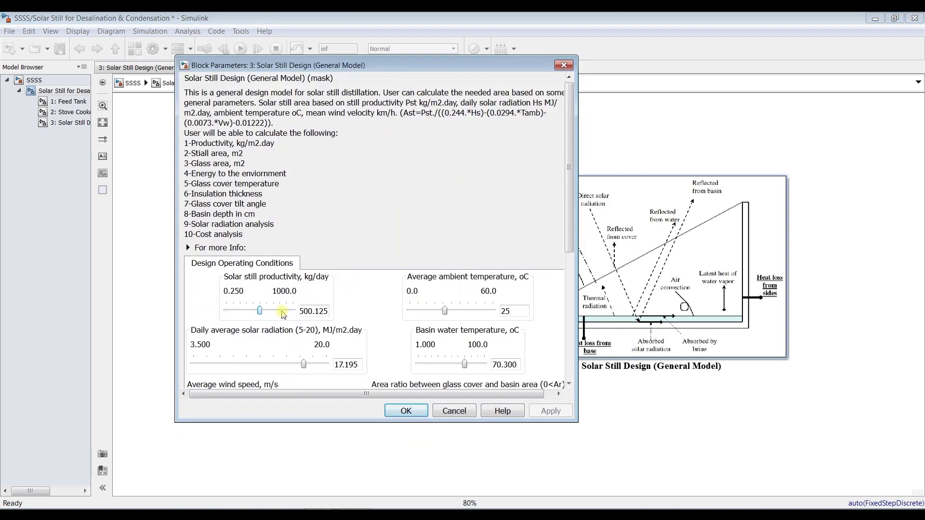
{"action": "double_click", "coordinate": [316, 310]}
{"action": "type", "text": "5"}
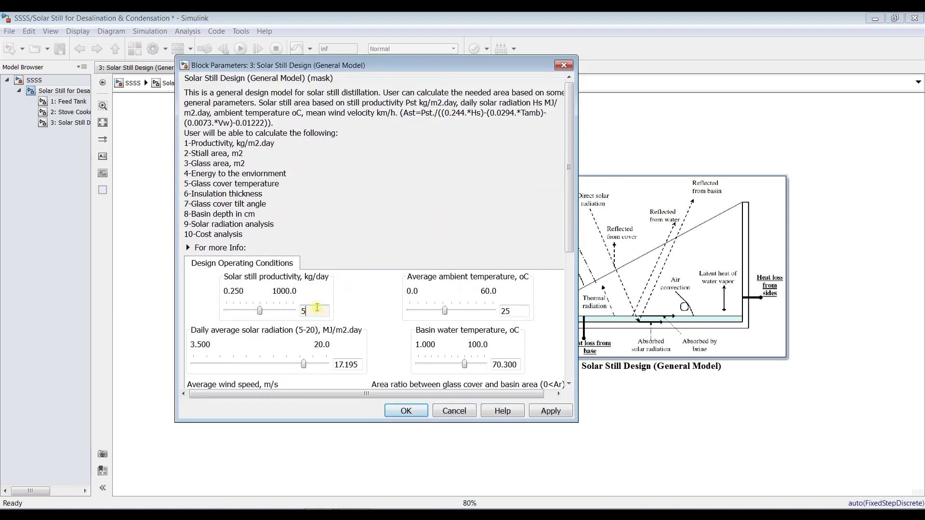
{"action": "left_click", "coordinate": [559, 413]}
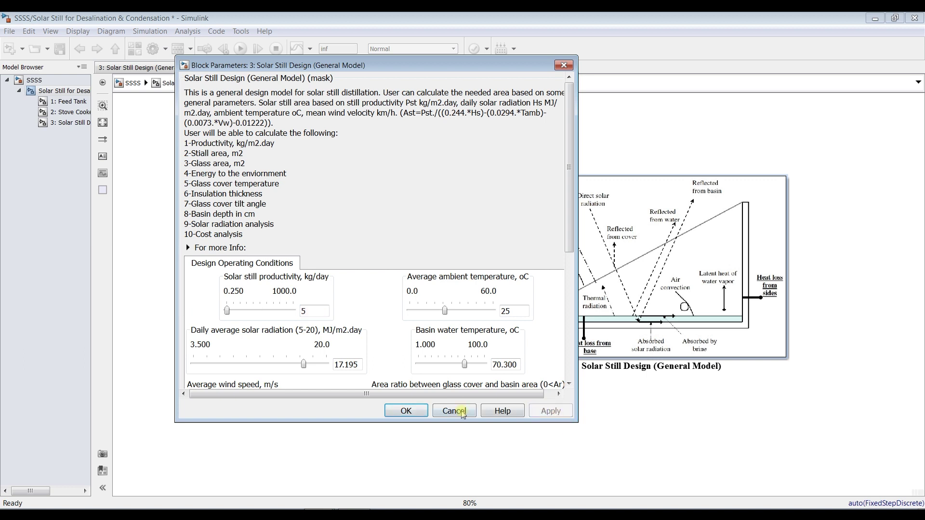
{"action": "left_click", "coordinate": [407, 411]}
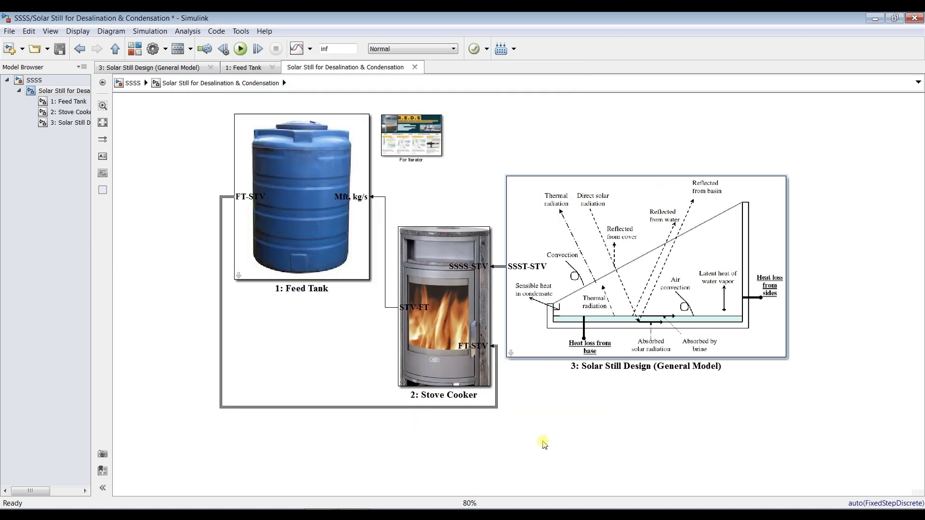